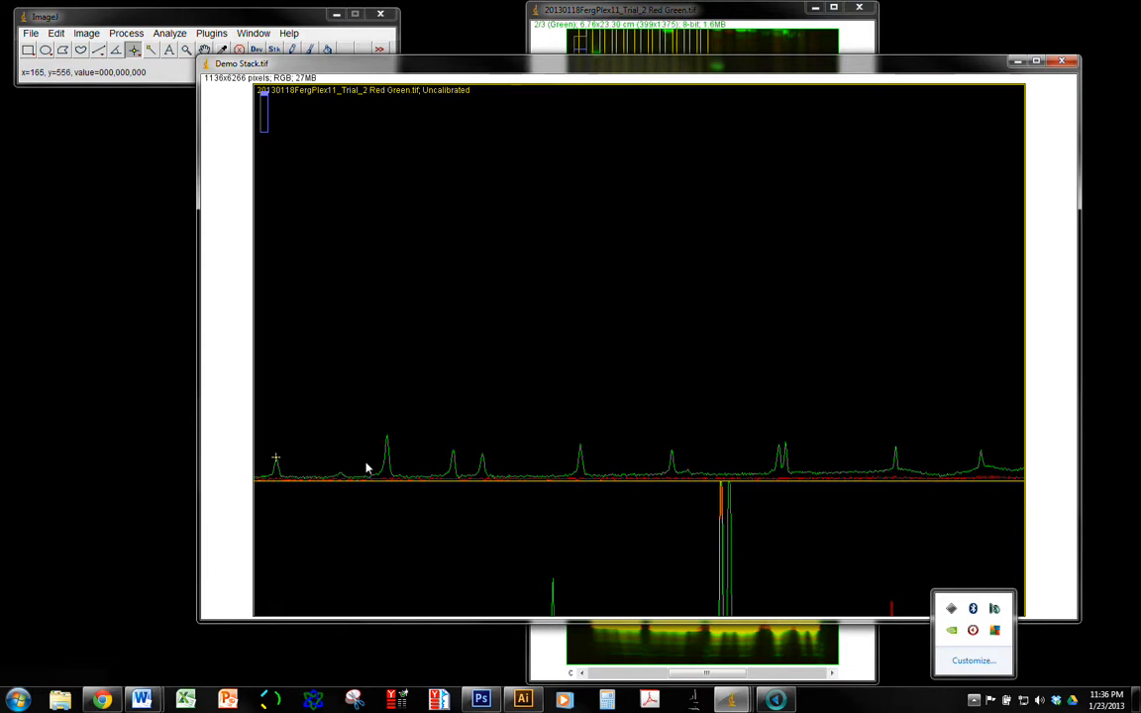
Fine-tune the point selection on the tip of the first green ladder peak and measure its position
{"action": "key", "text": "Right"}
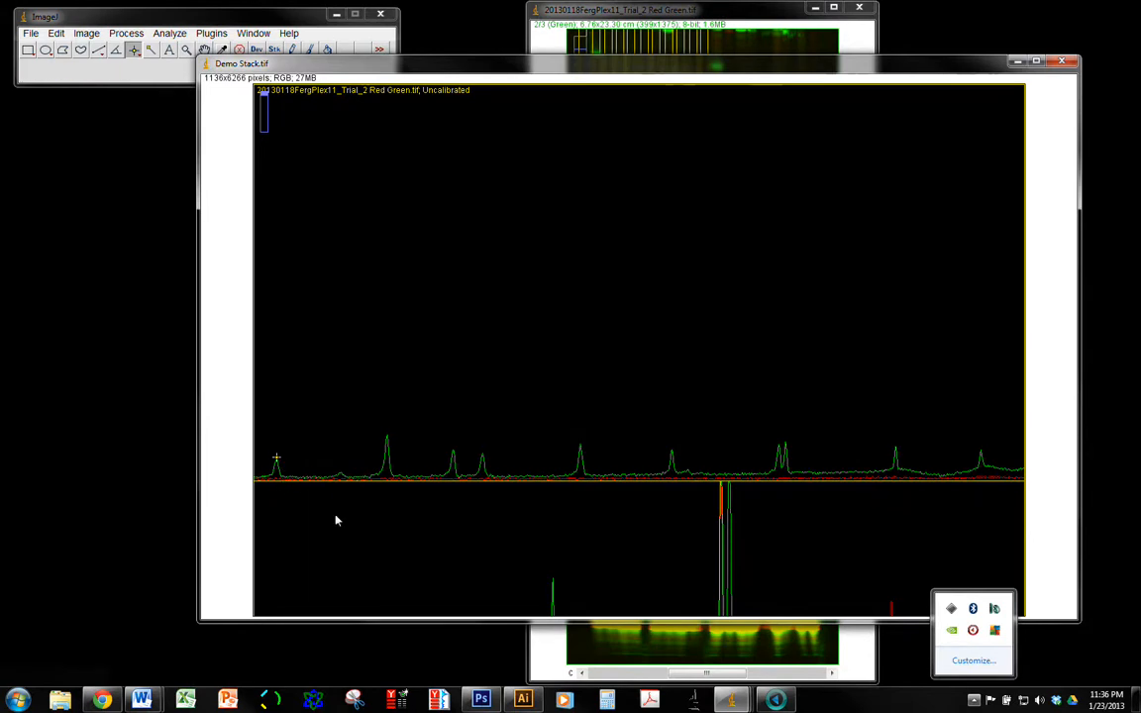
{"action": "left_click", "coordinate": [148, 19]}
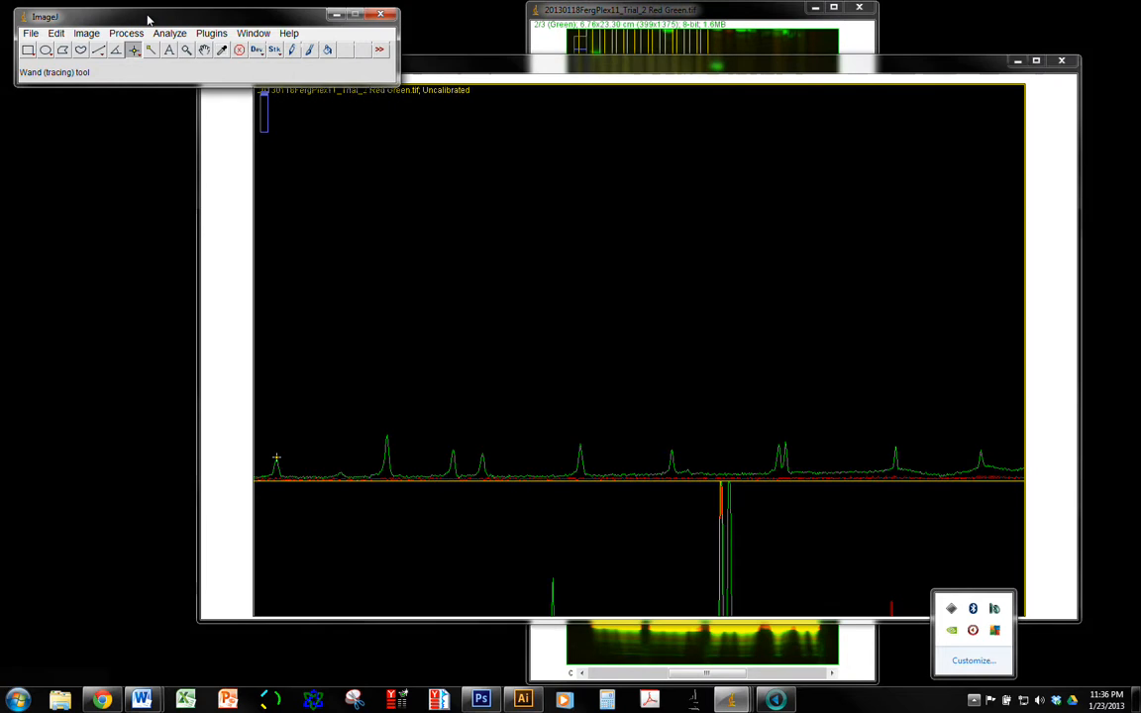
{"action": "left_click", "coordinate": [165, 37]}
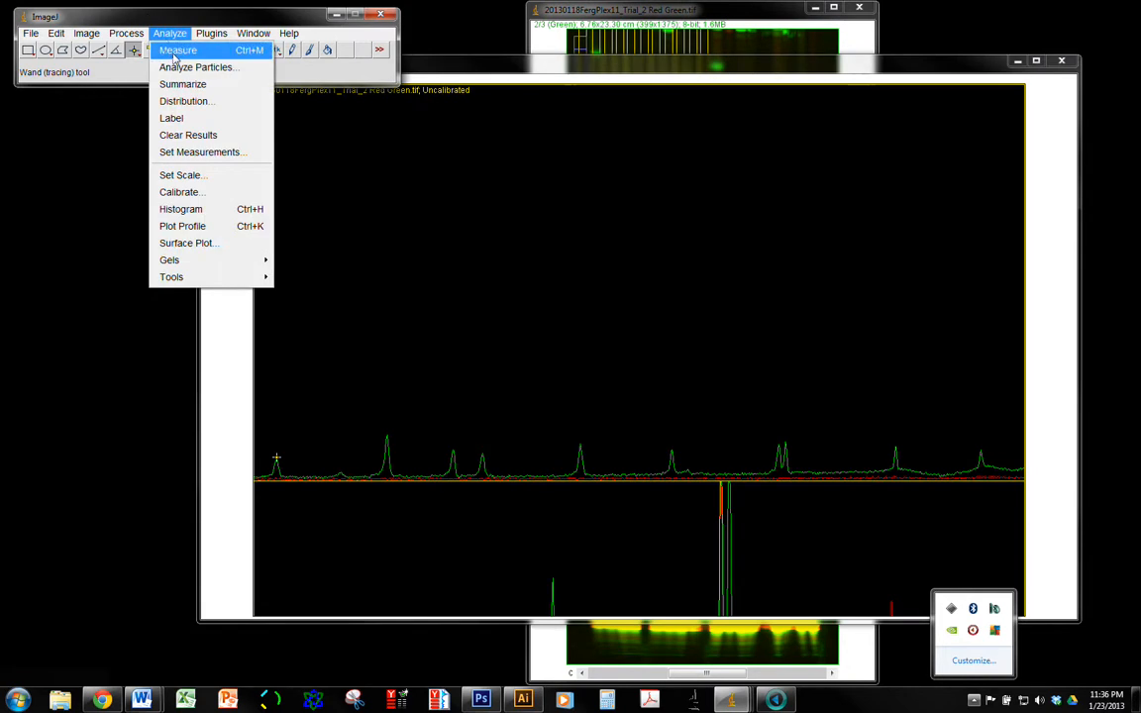
{"action": "left_click", "coordinate": [174, 53]}
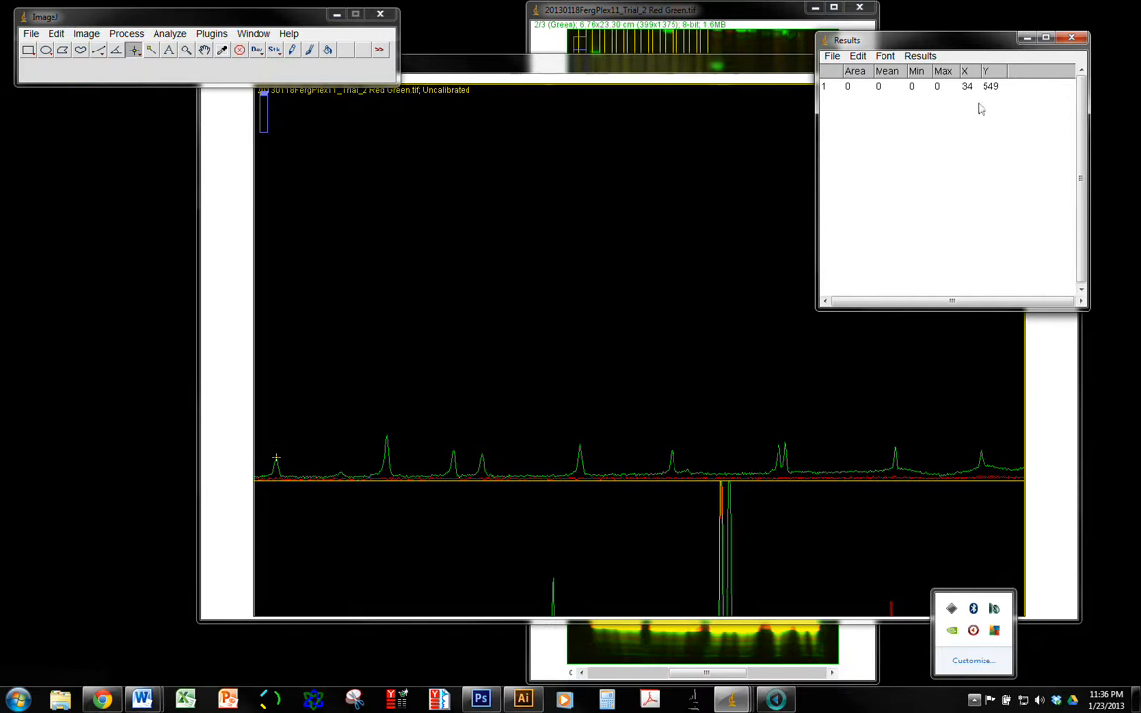
Measure the tip of the second green peak and rearrange the plot and Results windows so both are visible
{"action": "left_click", "coordinate": [388, 439]}
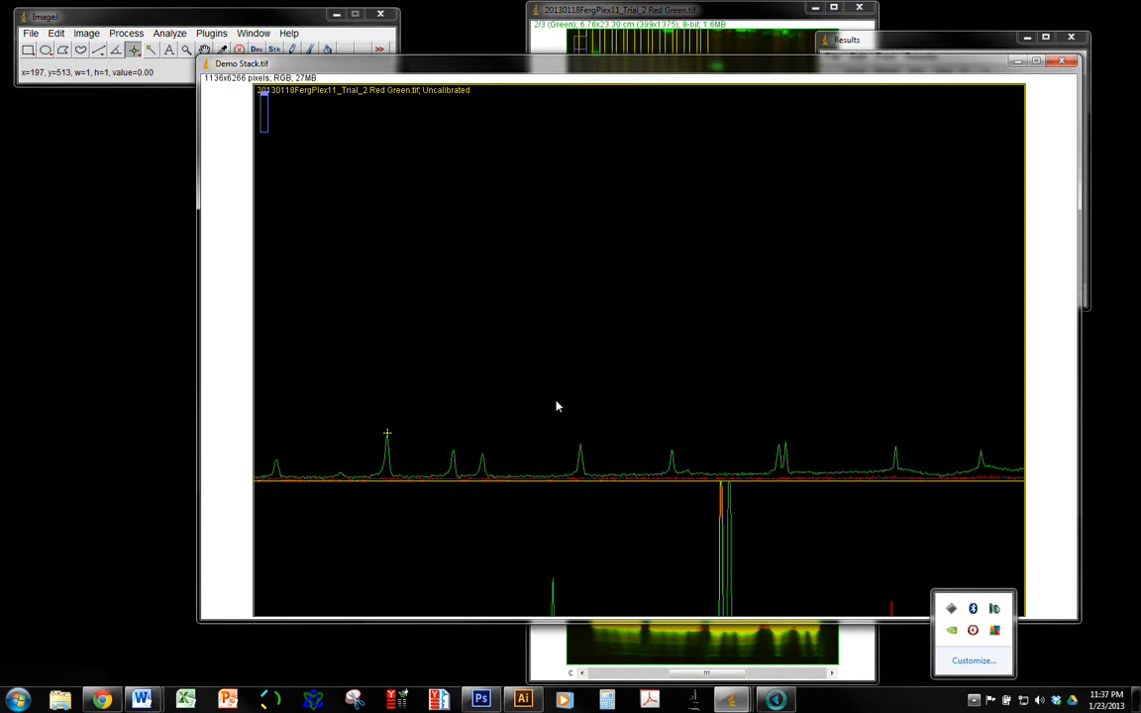
{"action": "key", "text": "ctrl+m"}
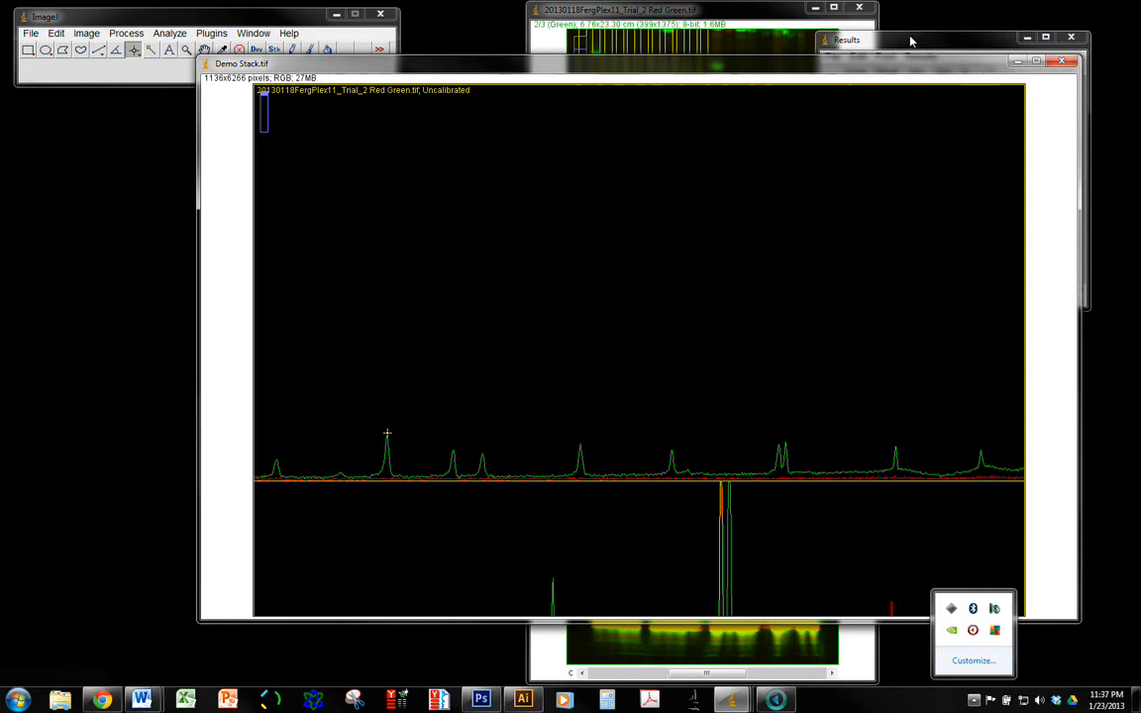
{"action": "left_click_drag", "start_coordinate": [872, 72], "coordinate": [682, 113]}
{"action": "left_click_drag", "start_coordinate": [975, 40], "coordinate": [1002, 72]}
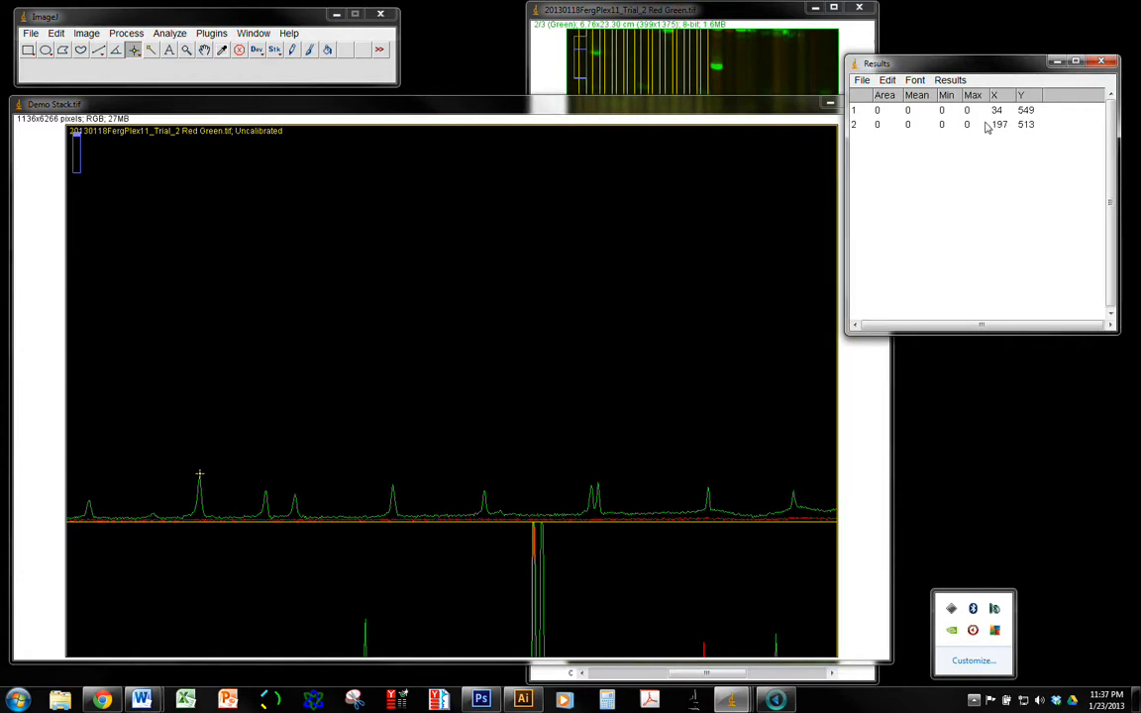
Mark and measure the tips of the third through sixth green peaks in the first lane's plot
{"action": "left_click", "coordinate": [265, 489]}
{"action": "key", "text": "ctrl+m"}
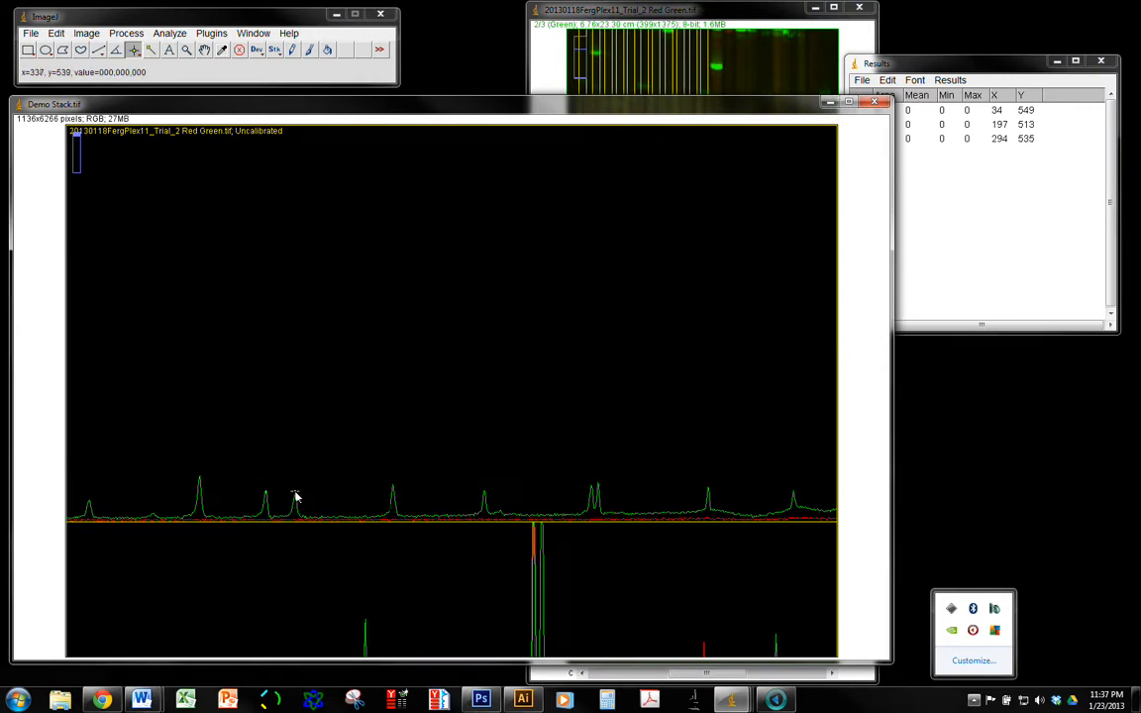
{"action": "left_click", "coordinate": [294, 493]}
{"action": "key", "text": "ctrl+m"}
{"action": "left_click", "coordinate": [393, 485]}
{"action": "key", "text": "ctrl+m"}
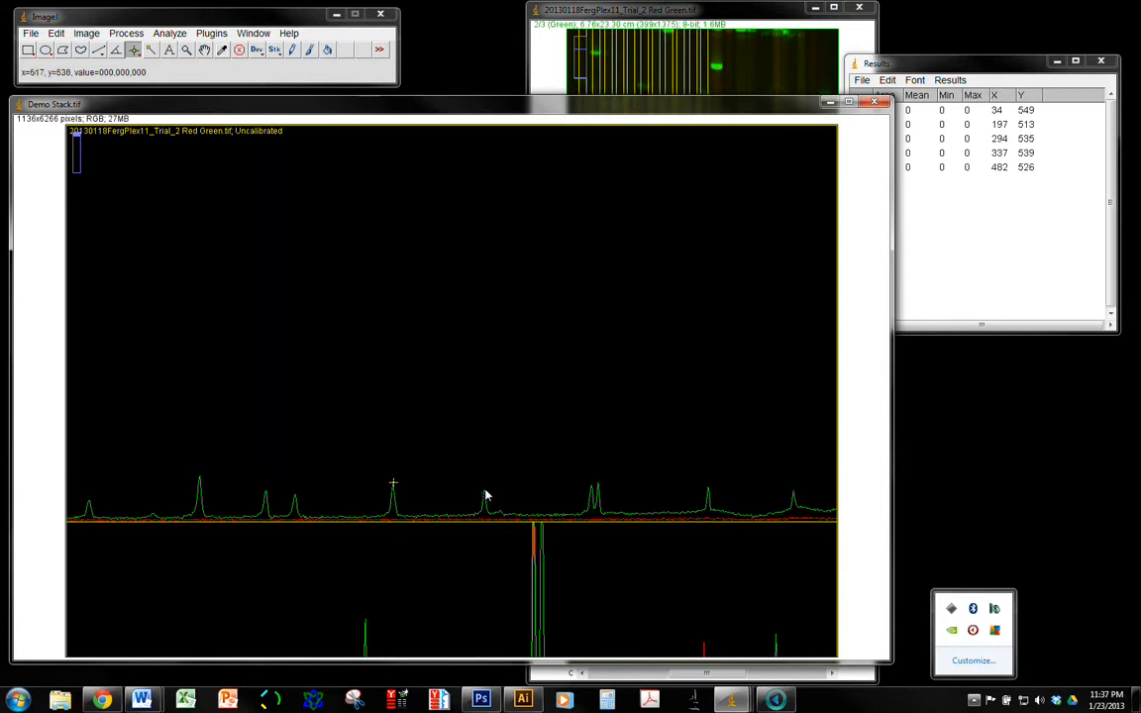
{"action": "left_click", "coordinate": [484, 489]}
{"action": "key", "text": "ctrl+m"}
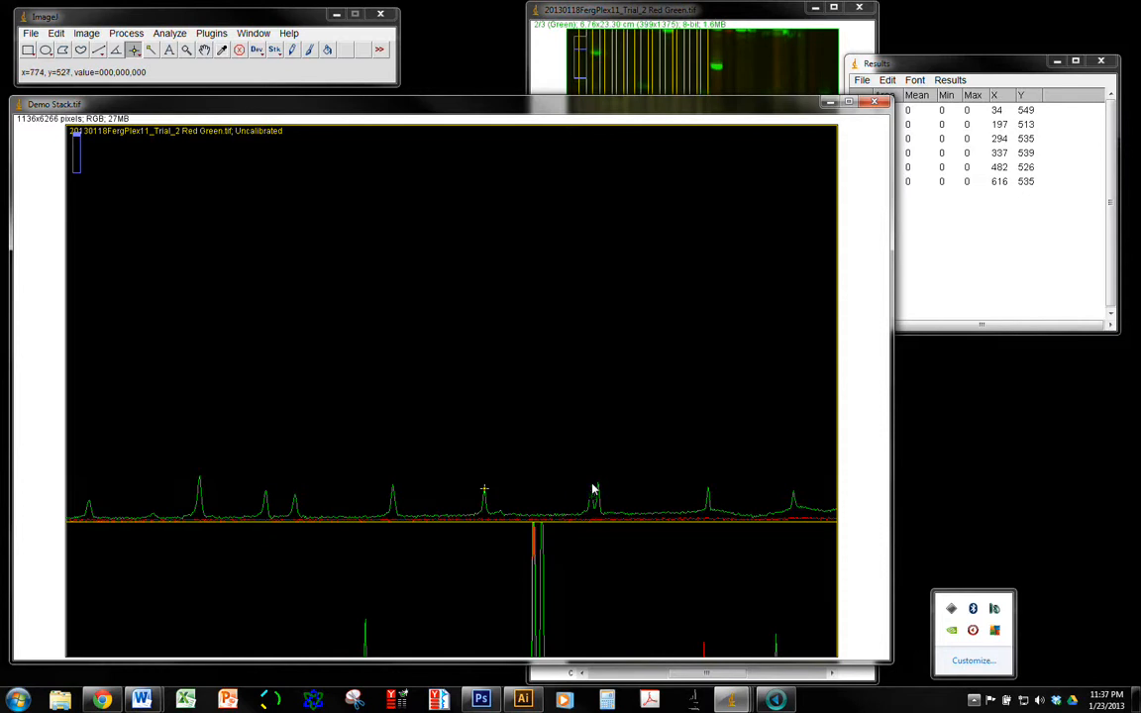
Mark and measure the tips of the seventh through tenth green peaks, including both tips of the close double peak
{"action": "left_click", "coordinate": [592, 486]}
{"action": "key", "text": "ctrl+m"}
{"action": "left_click", "coordinate": [597, 486]}
{"action": "key", "text": "ctrl+m"}
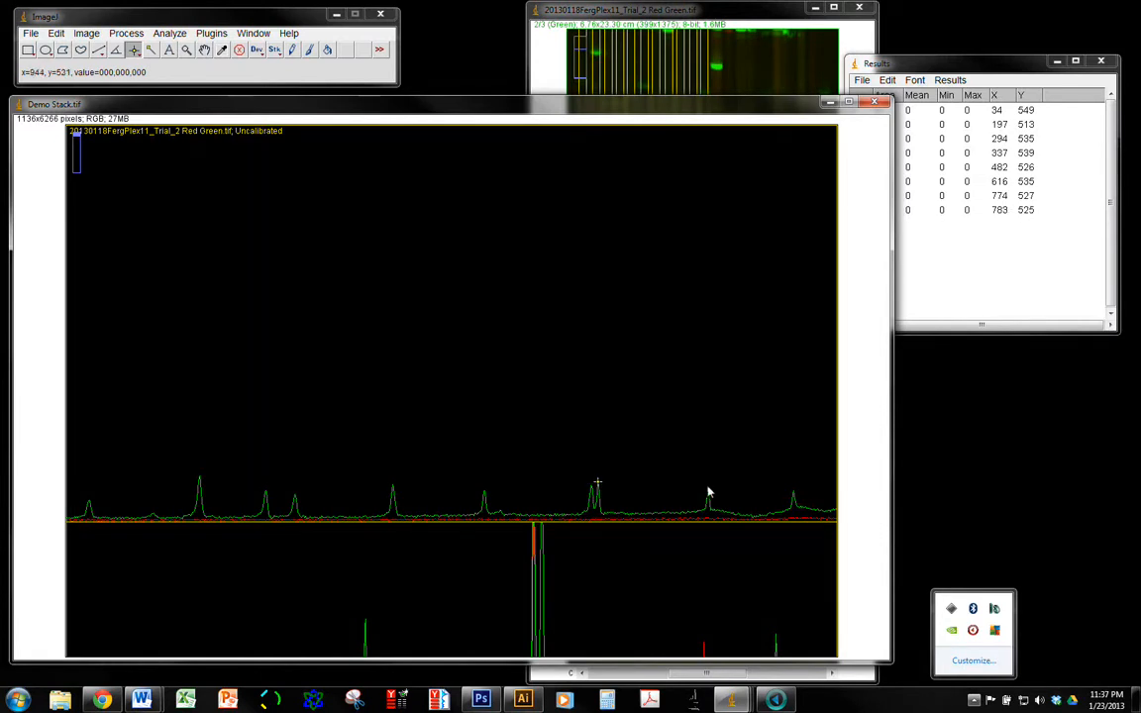
{"action": "left_click", "coordinate": [709, 488]}
{"action": "key", "text": "ctrl+m"}
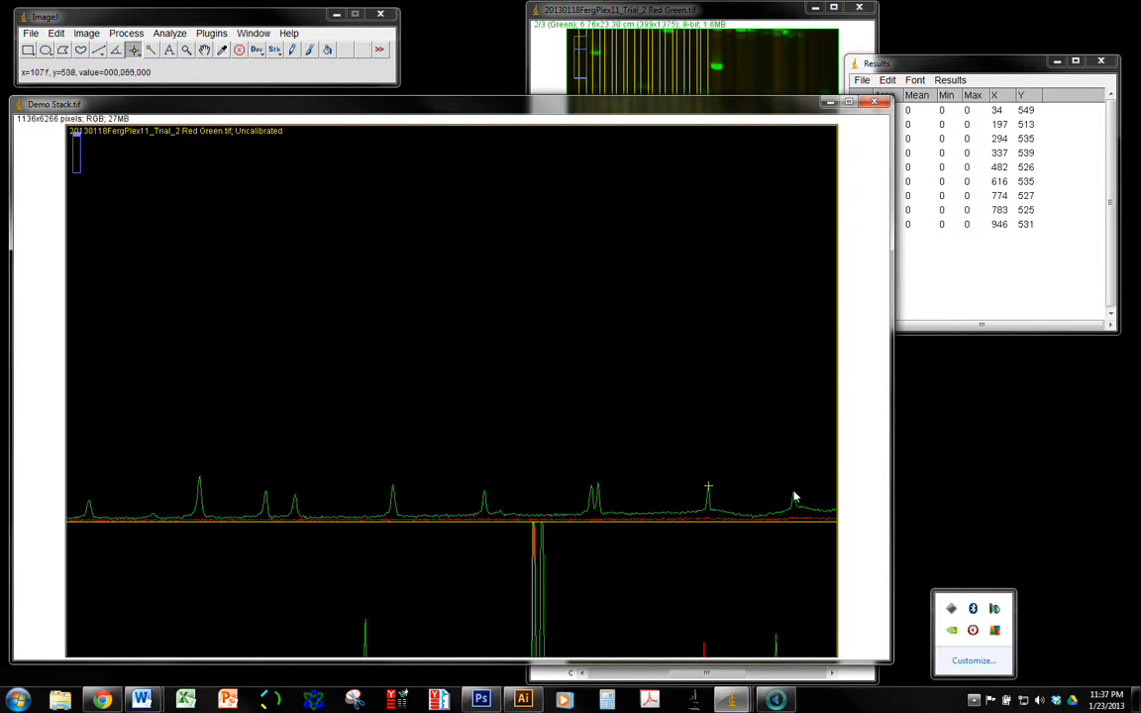
{"action": "left_click", "coordinate": [793, 488]}
{"action": "key", "text": "ctrl+m"}
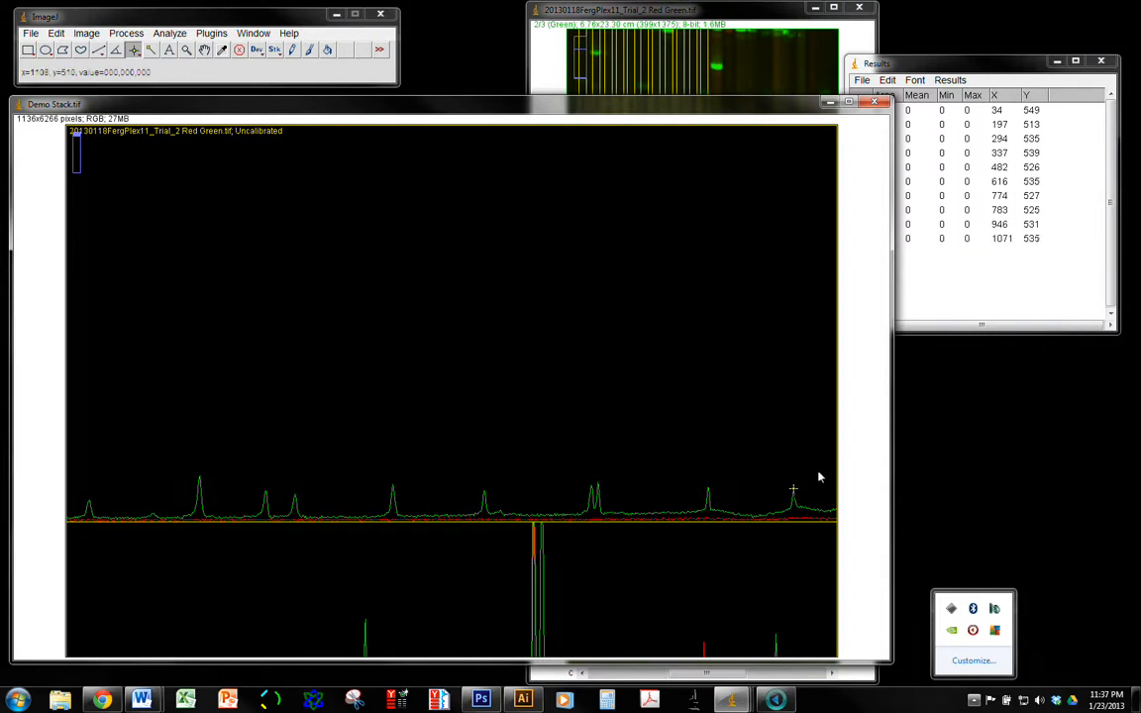
Copy all ten measurement rows from the Results table
{"action": "left_click", "coordinate": [990, 71]}
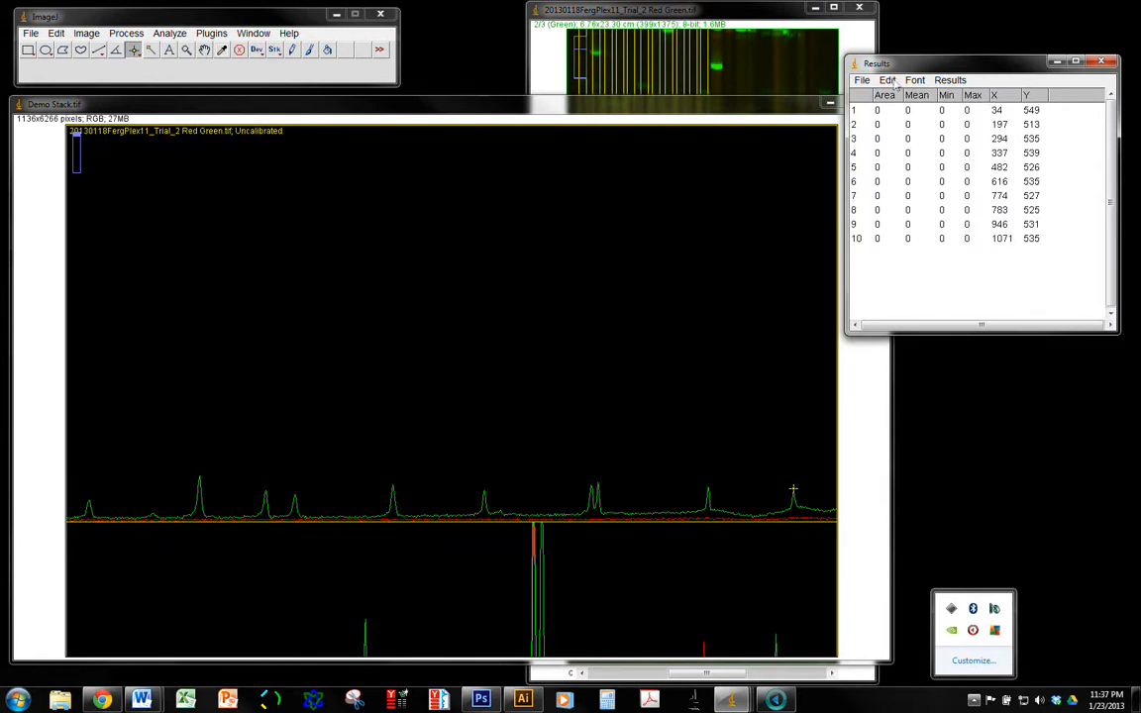
{"action": "left_click_drag", "start_coordinate": [1014, 113], "coordinate": [1012, 236]}
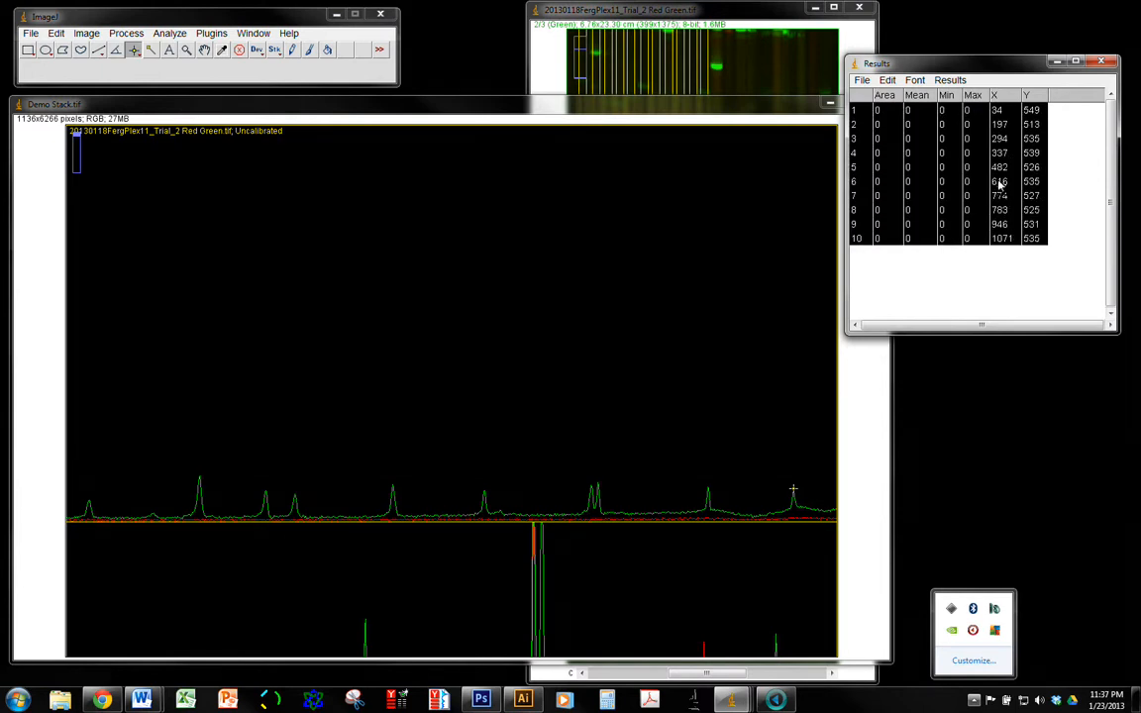
{"action": "left_click", "coordinate": [887, 79]}
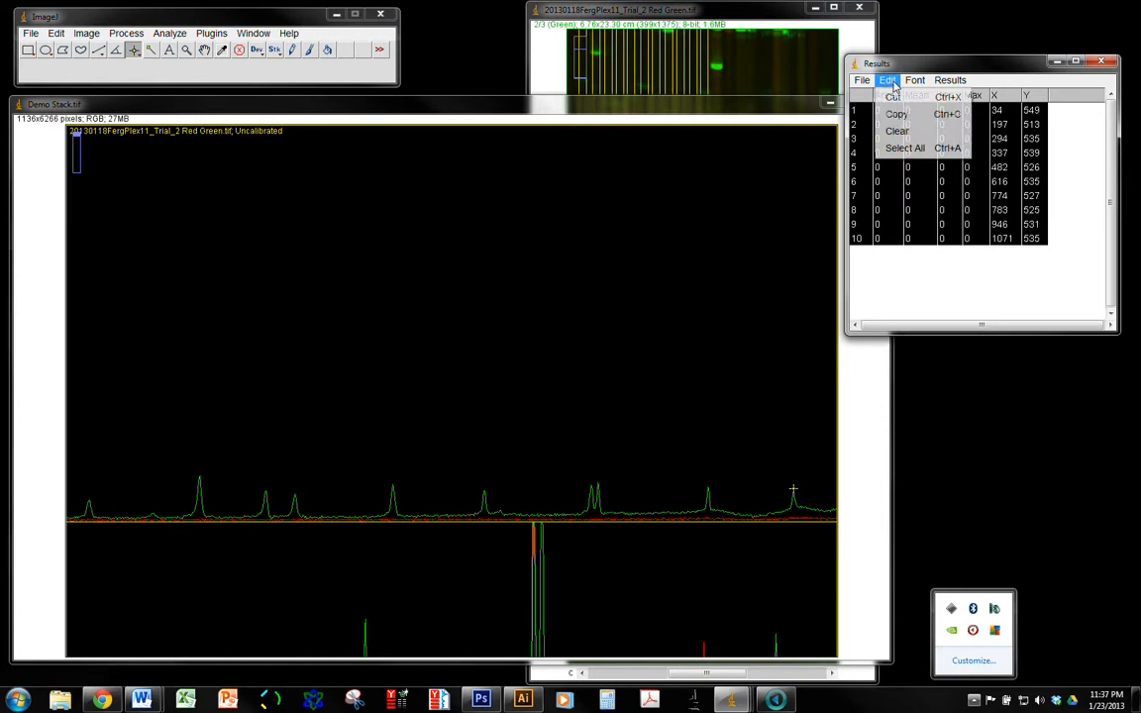
{"action": "left_click", "coordinate": [902, 117]}
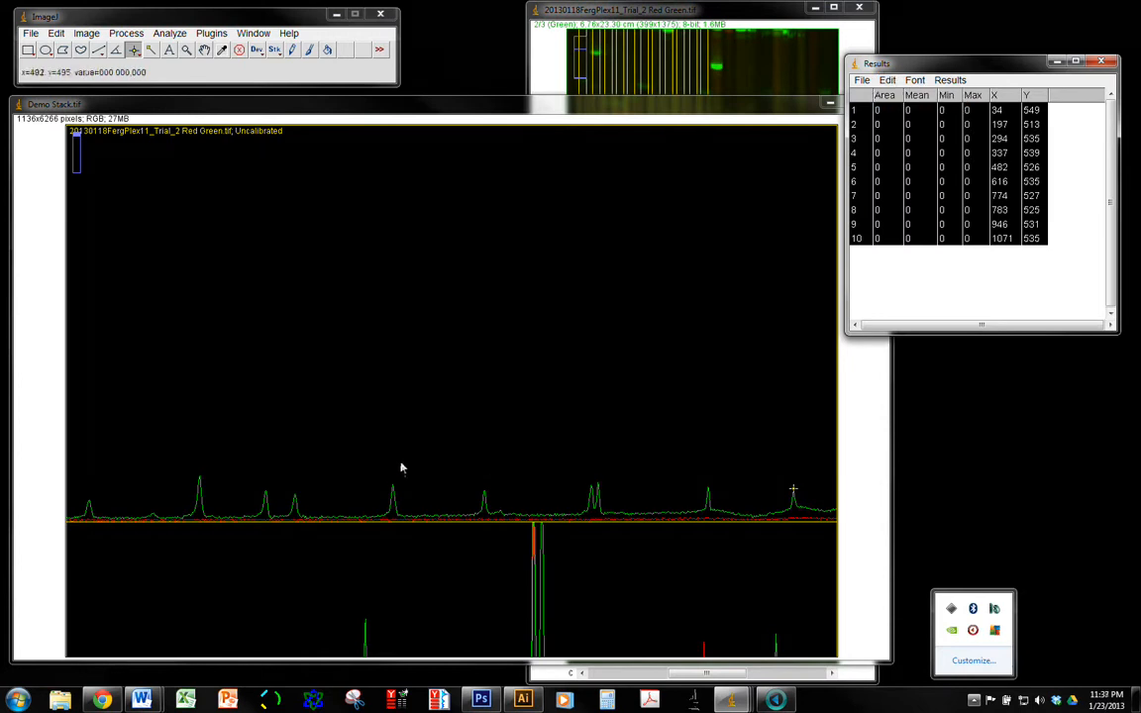
Switch to Excel, maximize its window and open the recent workbook CSI Data Analysis.xlsm
{"action": "left_click", "coordinate": [197, 699]}
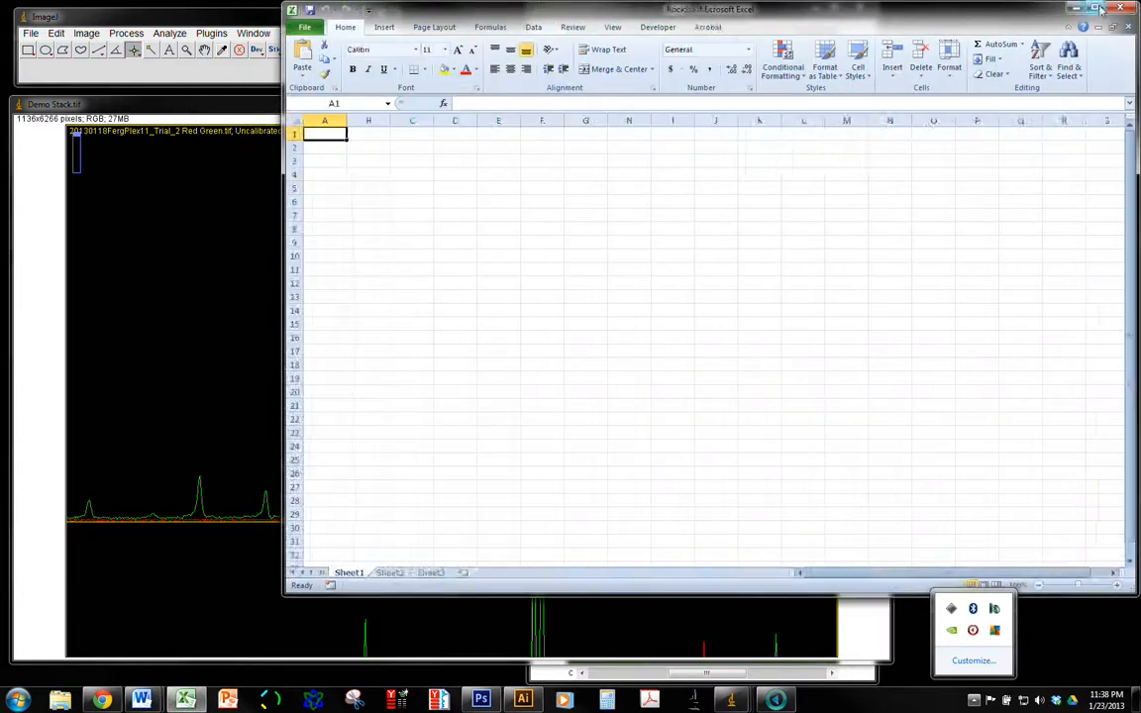
{"action": "left_click", "coordinate": [1097, 8]}
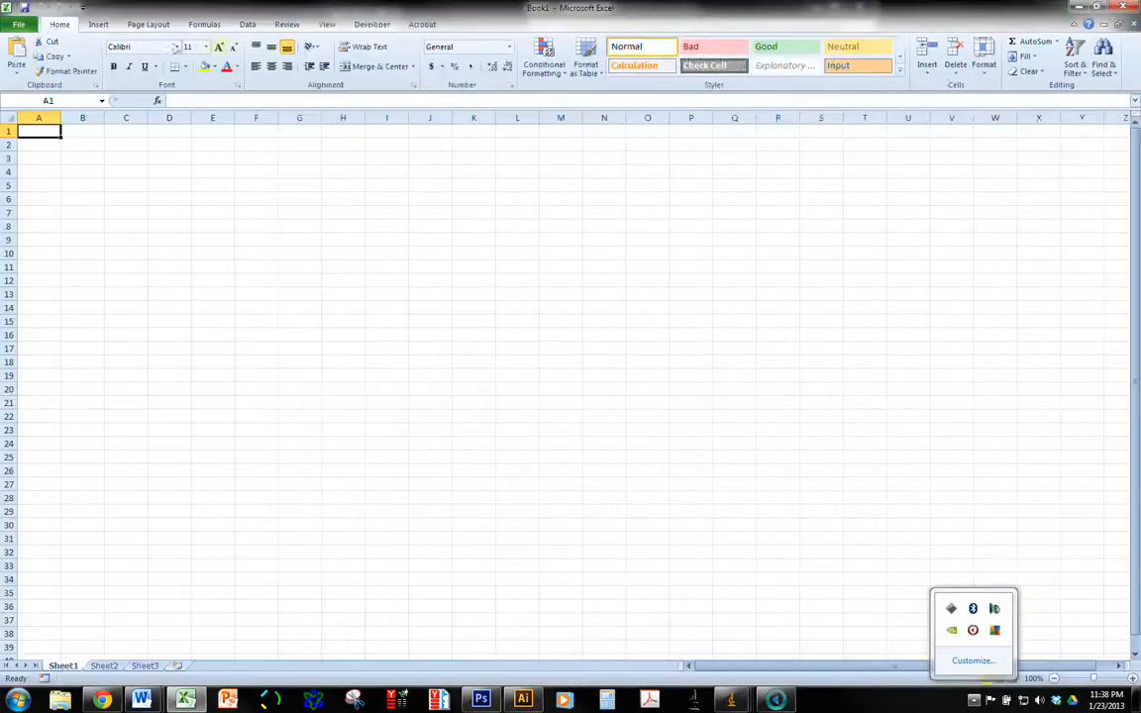
{"action": "left_click", "coordinate": [22, 25]}
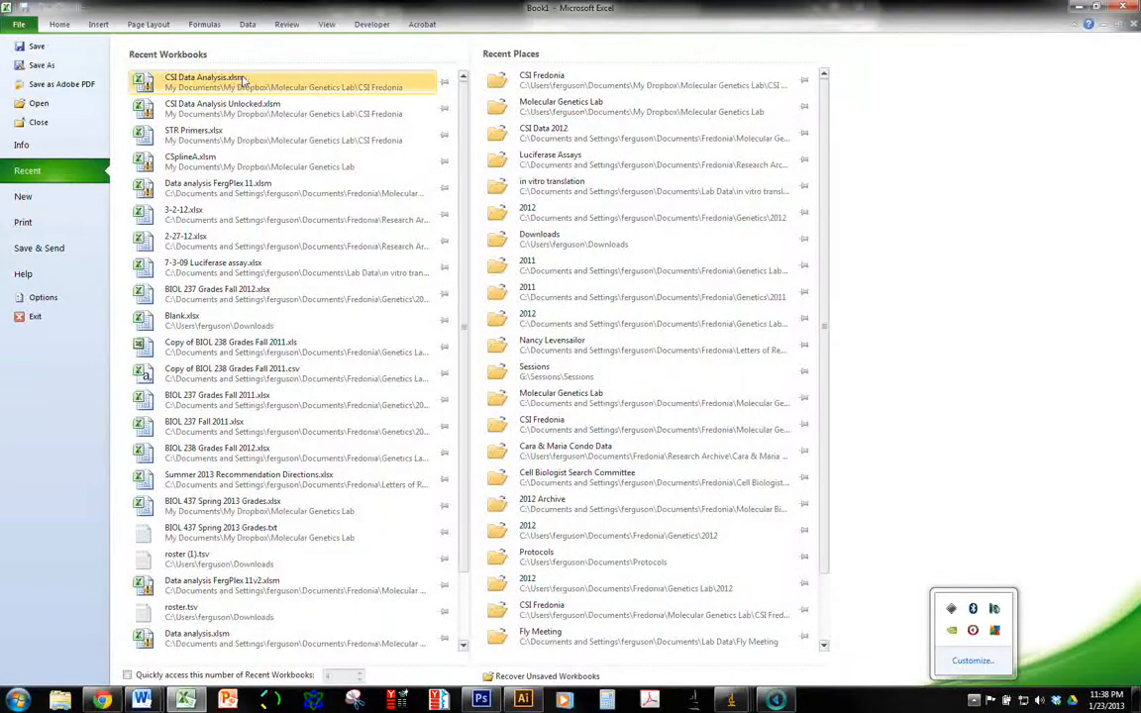
{"action": "key", "text": "Escape"}
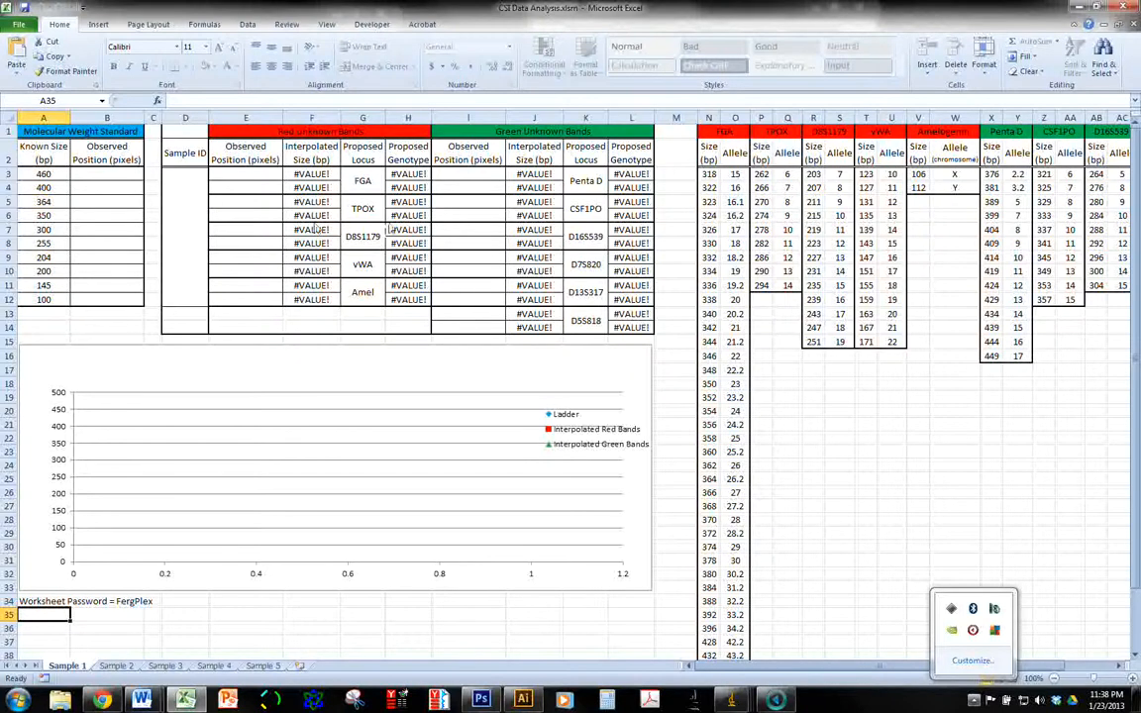
Examine the interpolated size, locus and genotype cells for the red and green unknown bands, and the note below the chart
{"action": "left_click_drag", "start_coordinate": [317, 188], "coordinate": [383, 266]}
{"action": "left_click", "coordinate": [400, 205]}
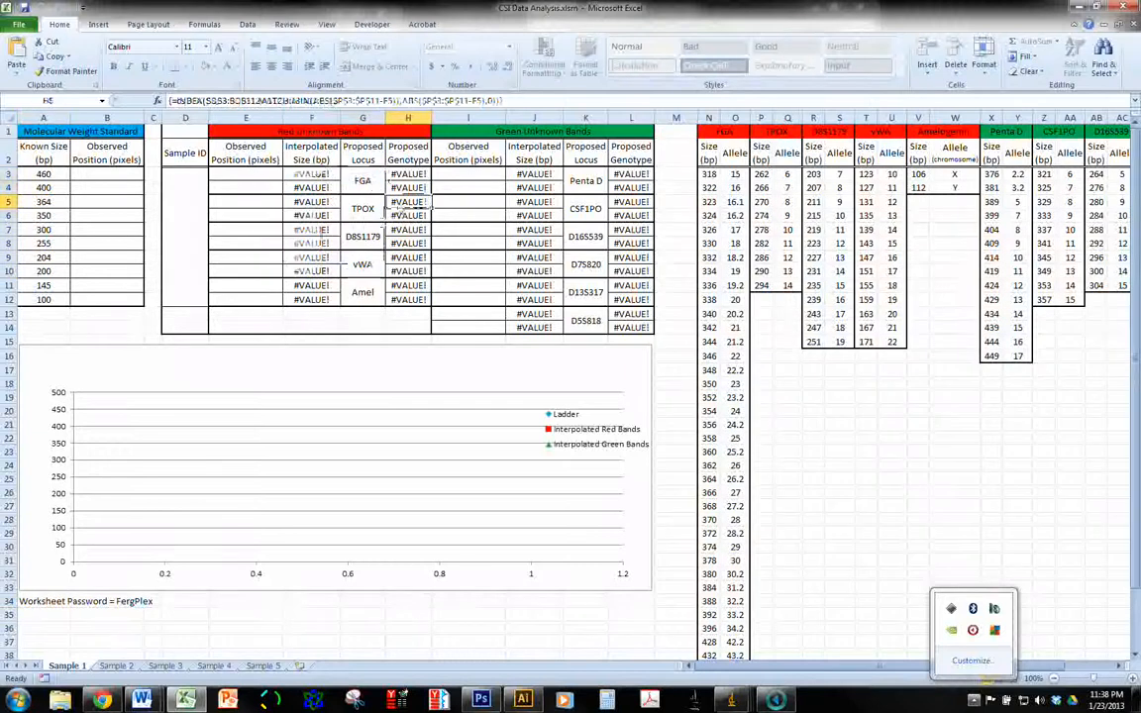
{"action": "left_click", "coordinate": [398, 286]}
{"action": "left_click_drag", "start_coordinate": [317, 299], "coordinate": [388, 176]}
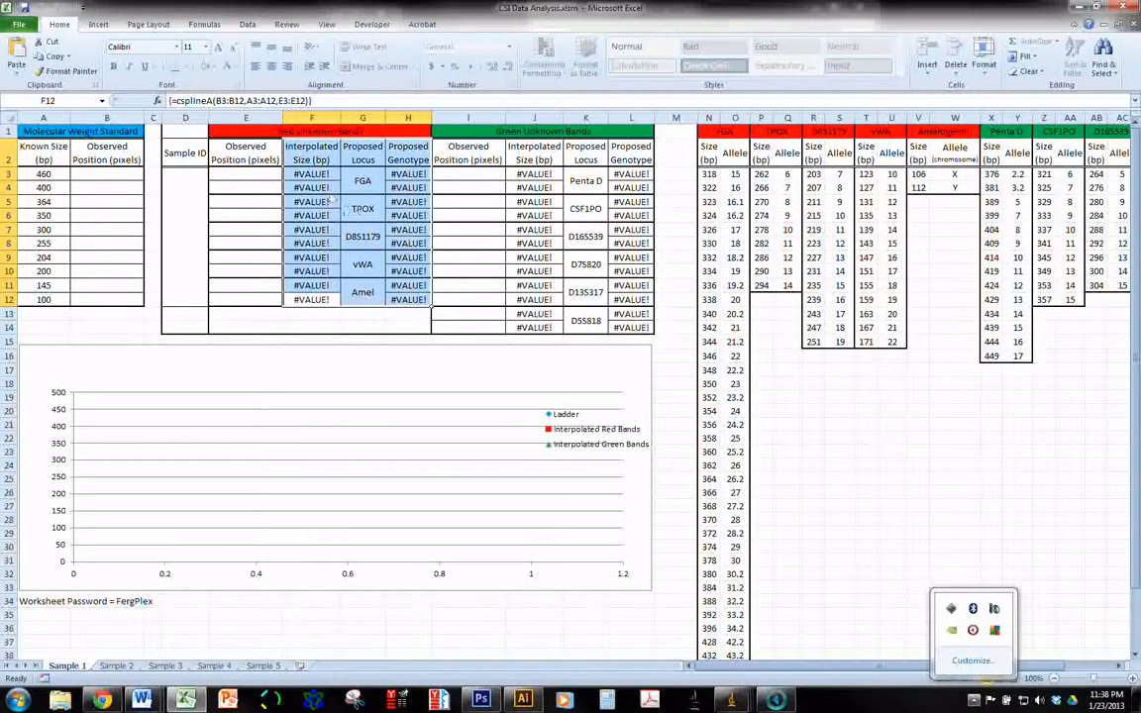
{"action": "left_click", "coordinate": [592, 244]}
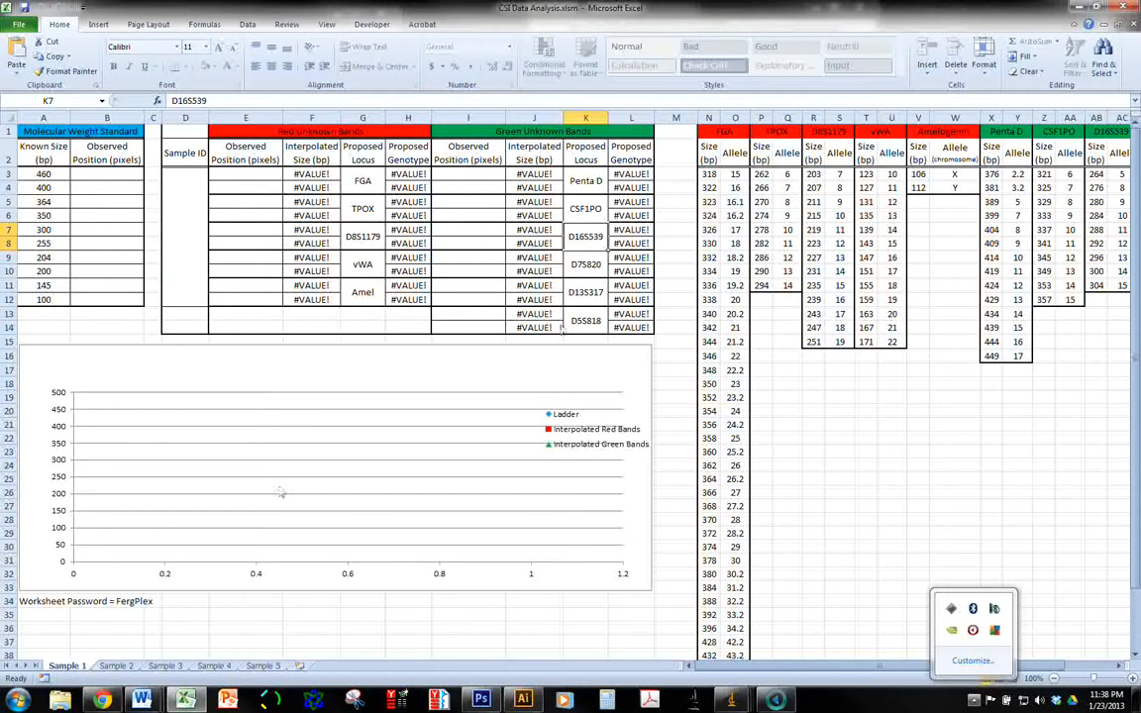
{"action": "left_click_drag", "start_coordinate": [42, 606], "coordinate": [127, 612]}
{"action": "left_click", "coordinate": [185, 614]}
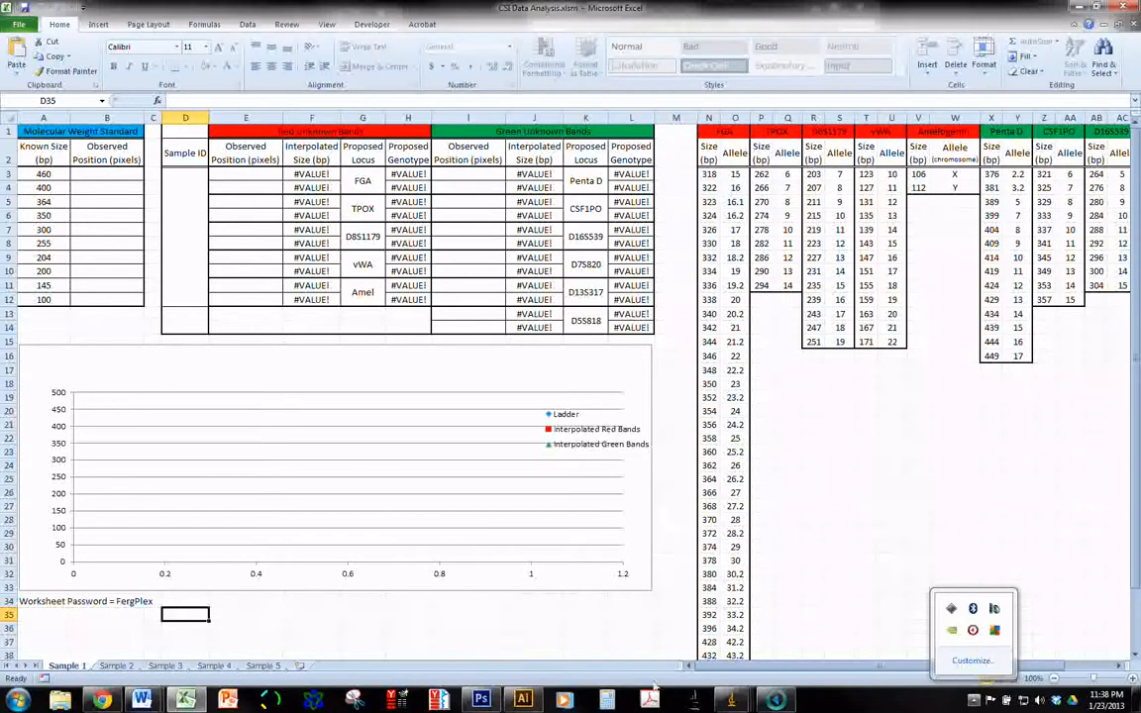
Paste the copied ImageJ measurements into the Sample 1 sheet below the chart, starting at cell A36
{"action": "mouse_move", "coordinate": [731, 700]}
{"action": "left_click", "coordinate": [951, 624]}
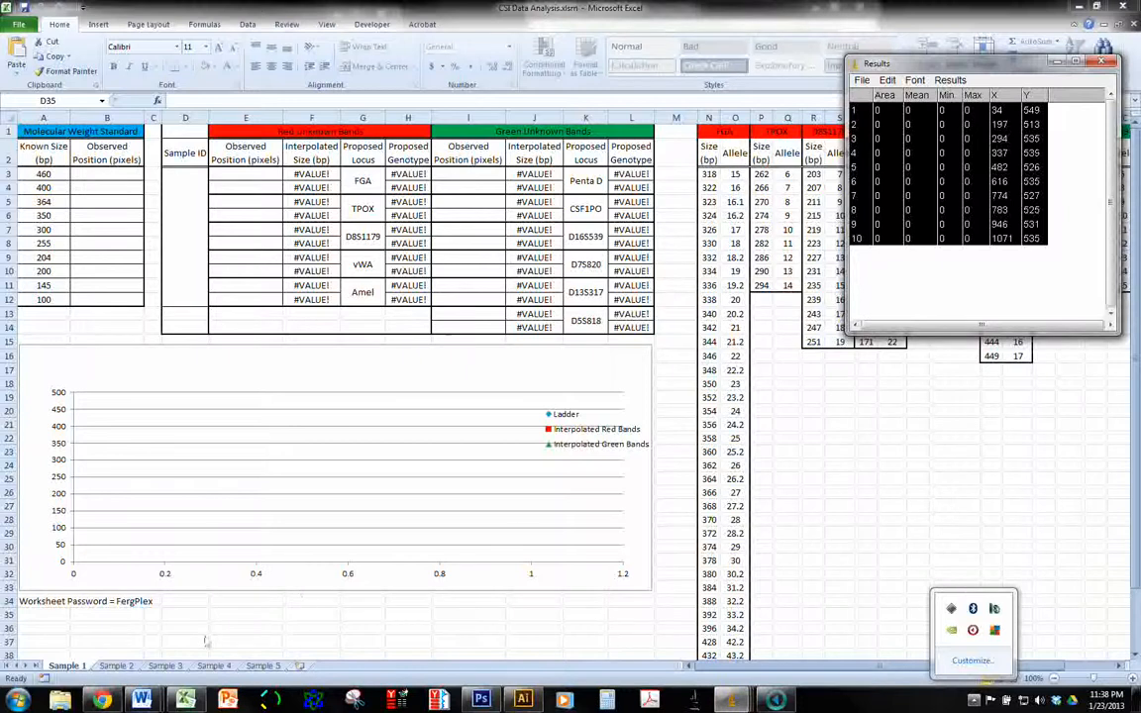
{"action": "left_click", "coordinate": [158, 623]}
{"action": "scroll", "coordinate": [41, 626], "scroll_direction": "down", "scroll_amount": 1}
{"action": "left_click", "coordinate": [33, 561]}
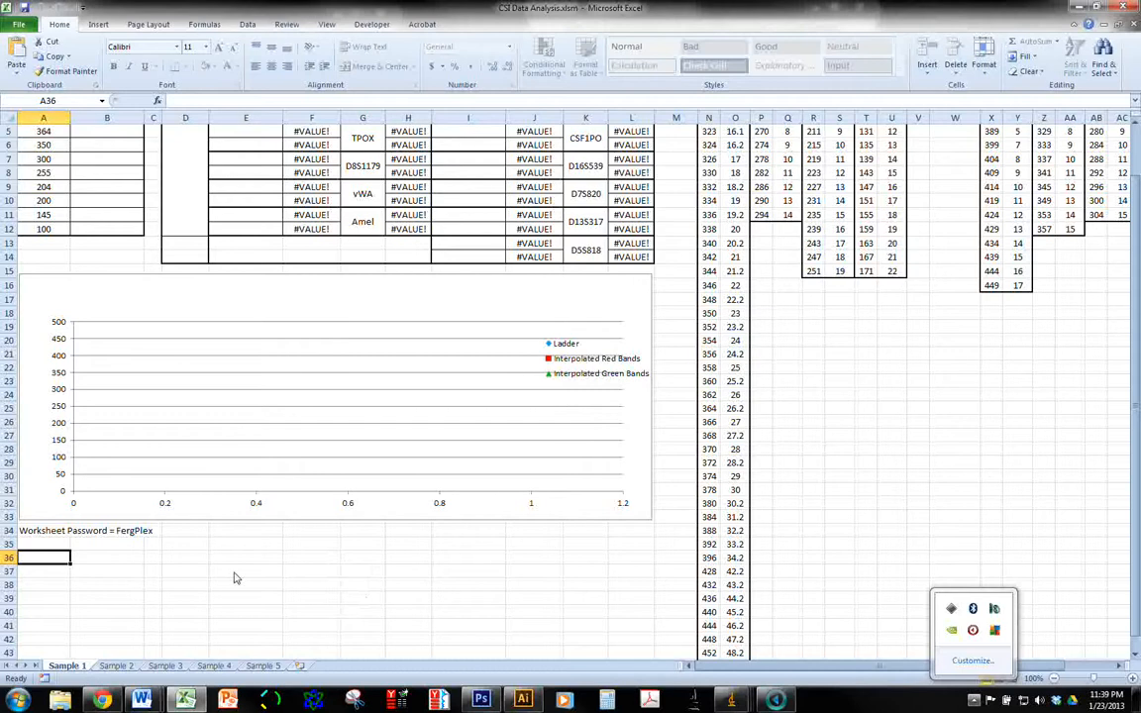
{"action": "key", "text": "ctrl+v"}
{"action": "scroll", "coordinate": [248, 522], "scroll_direction": "down", "scroll_amount": 2}
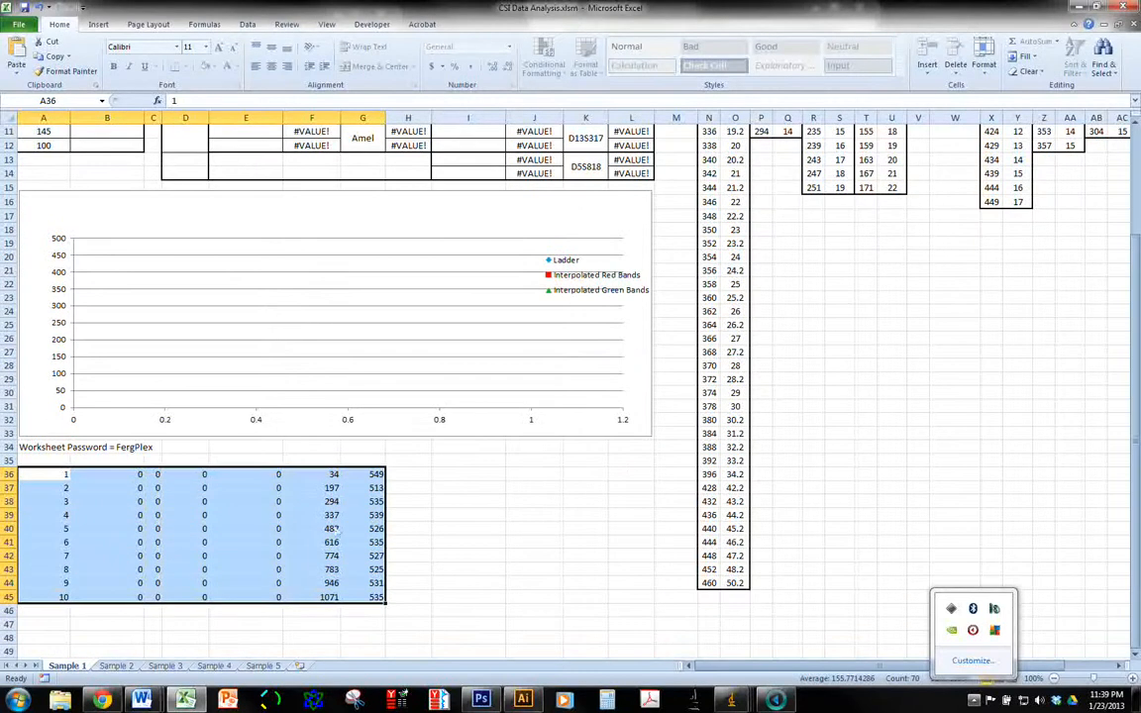
Copy the ten ladder X positions in cells F36 to F45 of the pasted measurements
{"action": "left_click", "coordinate": [322, 475]}
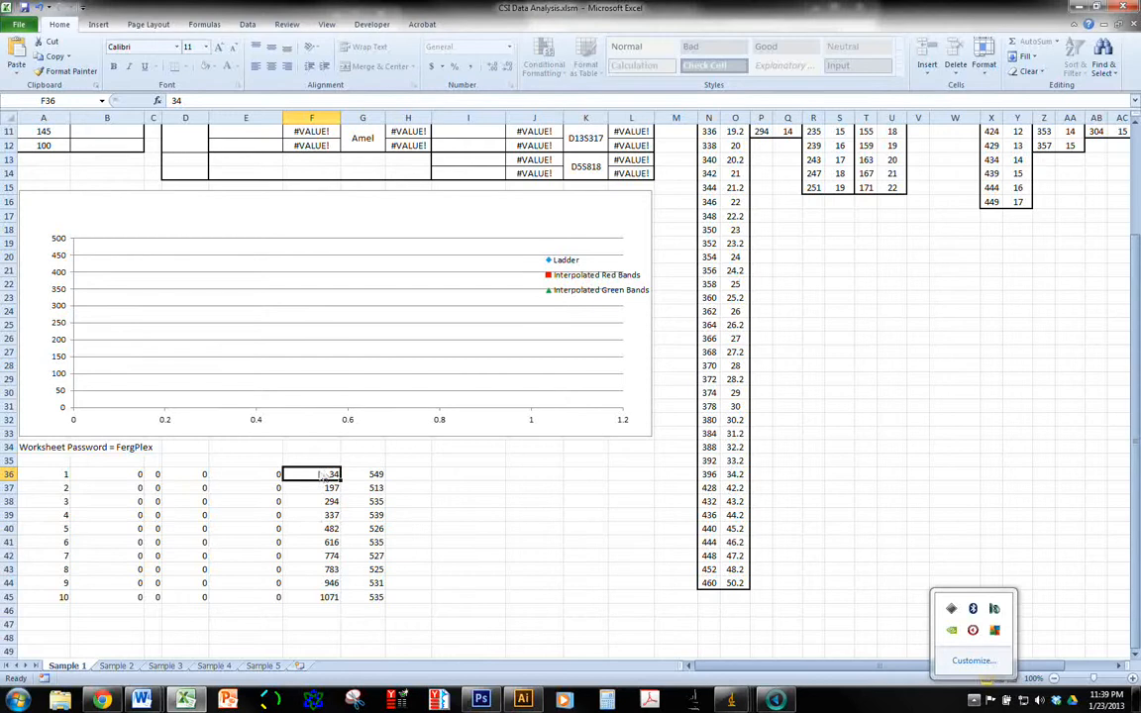
{"action": "left_click_drag", "start_coordinate": [321, 480], "coordinate": [319, 598]}
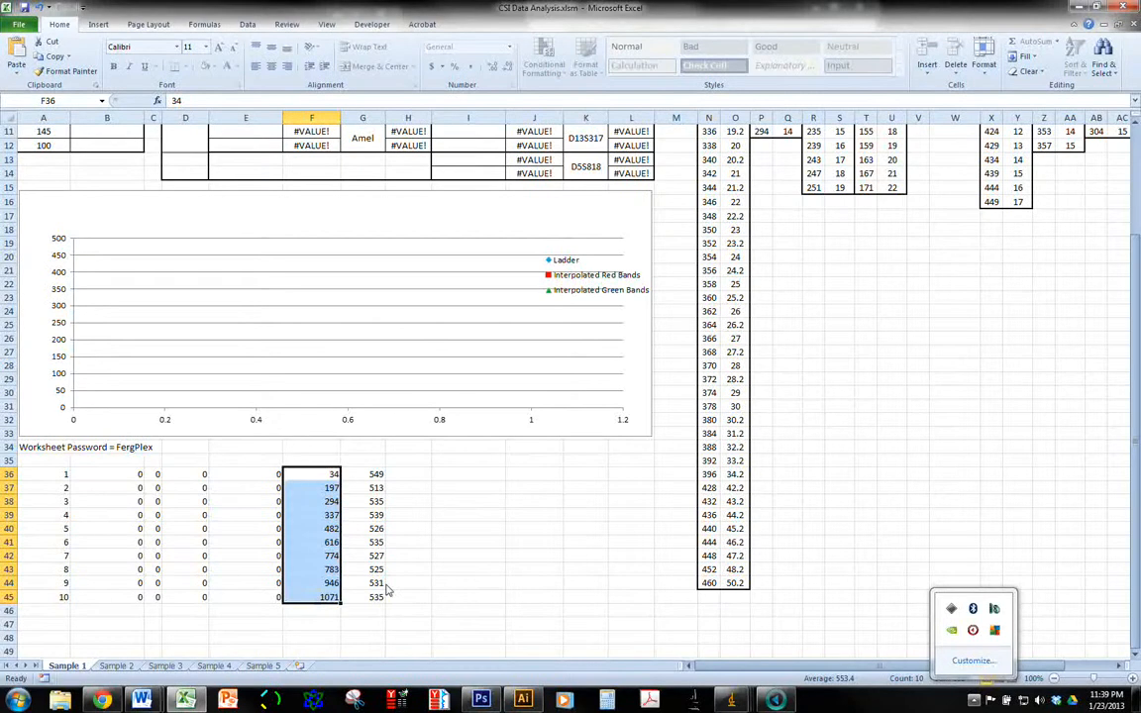
{"action": "key", "text": "ctrl+c"}
Paste the copied positions as values only into the Molecular Weight Standard's Observed Position column, starting at cell B3
{"action": "scroll", "coordinate": [191, 571], "scroll_direction": "up", "scroll_amount": 2}
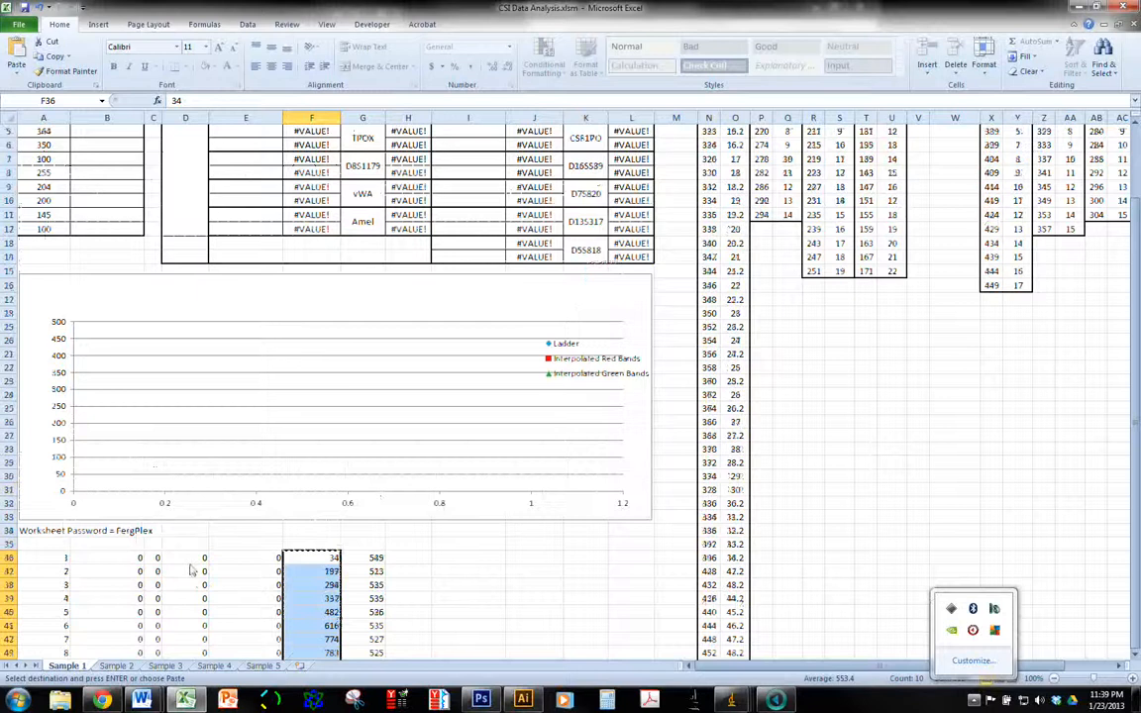
{"action": "scroll", "coordinate": [191, 572], "scroll_direction": "up", "scroll_amount": 2}
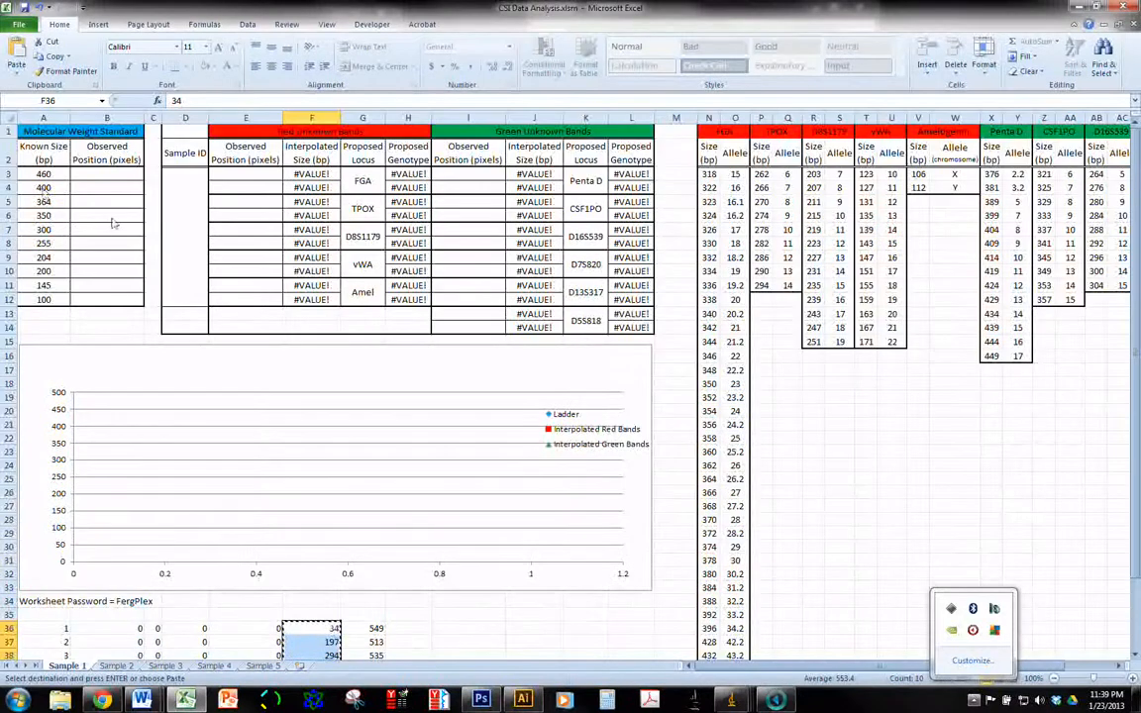
{"action": "scroll", "coordinate": [114, 223], "scroll_direction": "down", "scroll_amount": 3}
{"action": "scroll", "coordinate": [127, 234], "scroll_direction": "up", "scroll_amount": 3, "text": "ctrl"}
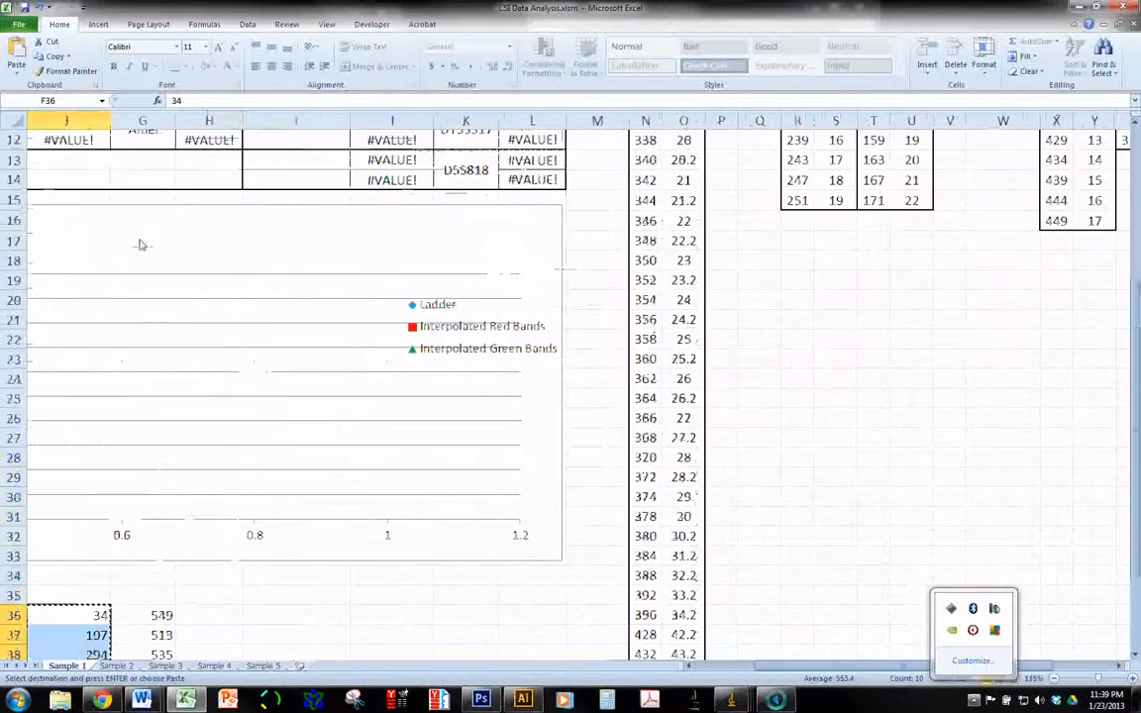
{"action": "scroll", "coordinate": [140, 245], "scroll_direction": "up", "scroll_amount": 4}
{"action": "scroll", "coordinate": [141, 244], "scroll_direction": "left", "scroll_amount": 3}
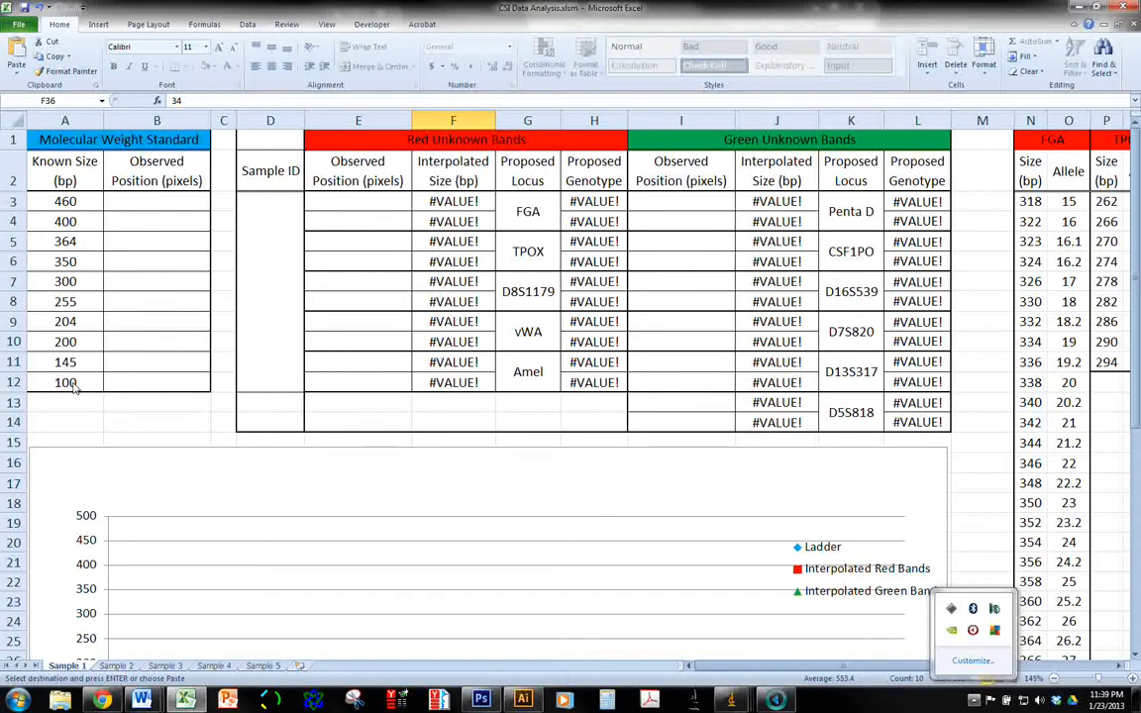
{"action": "left_click", "coordinate": [159, 201]}
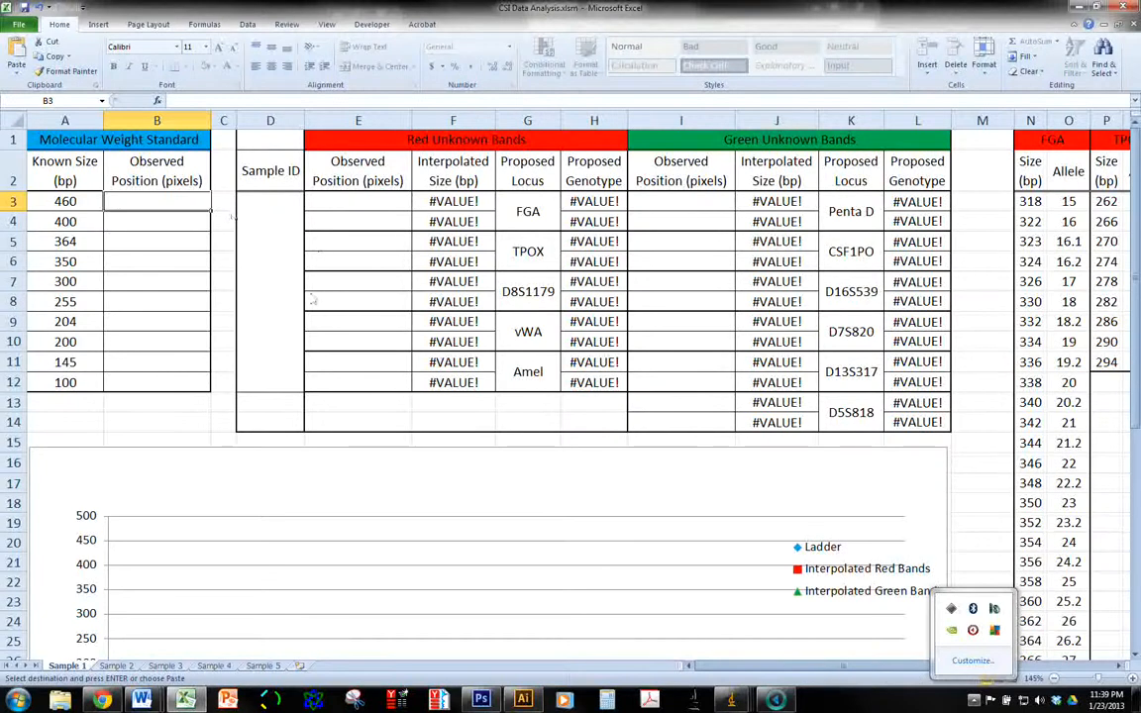
{"action": "key", "text": "ctrl+v"}
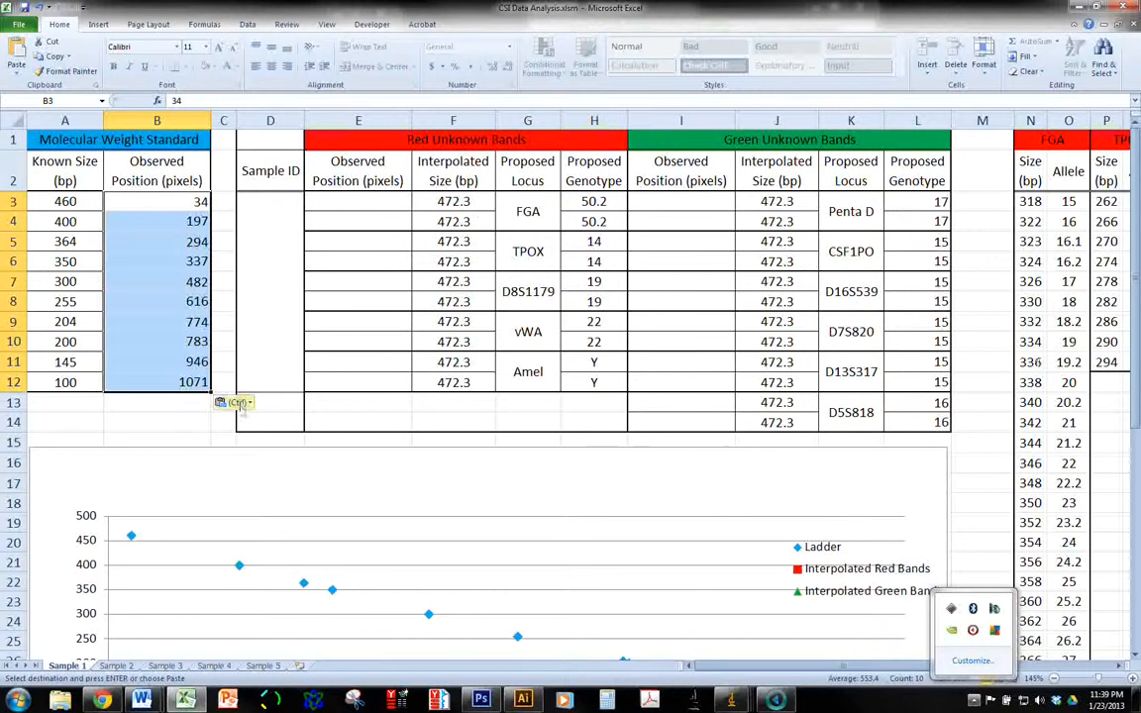
{"action": "left_click", "coordinate": [238, 403]}
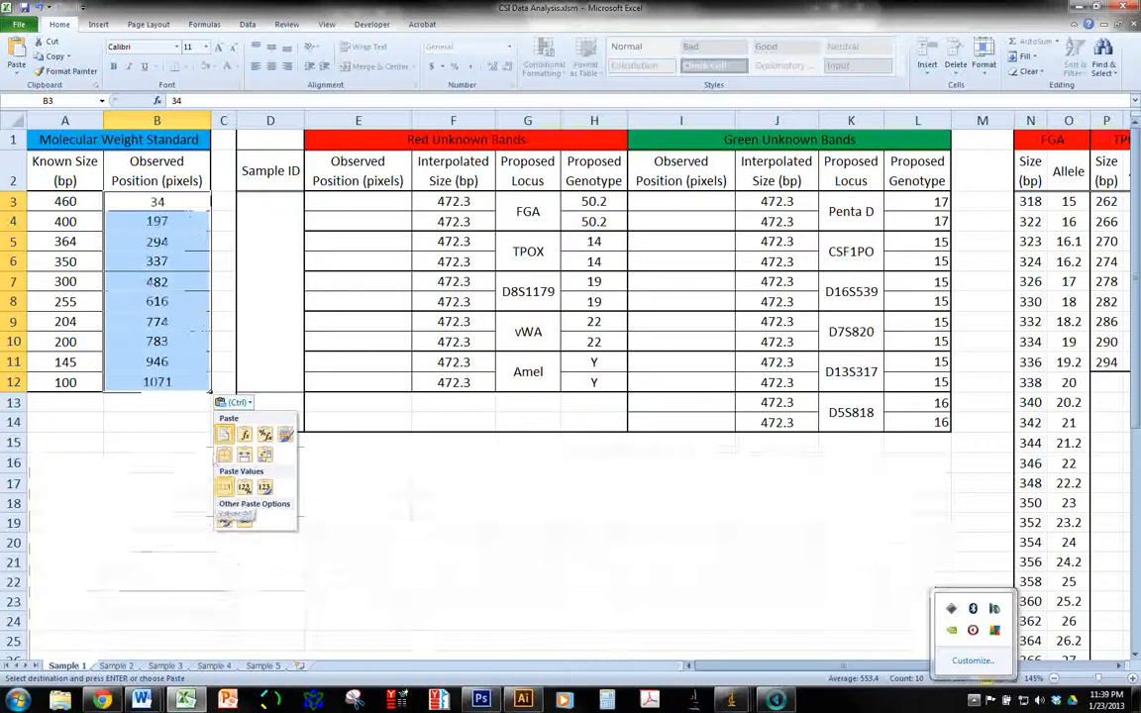
{"action": "left_click", "coordinate": [224, 487]}
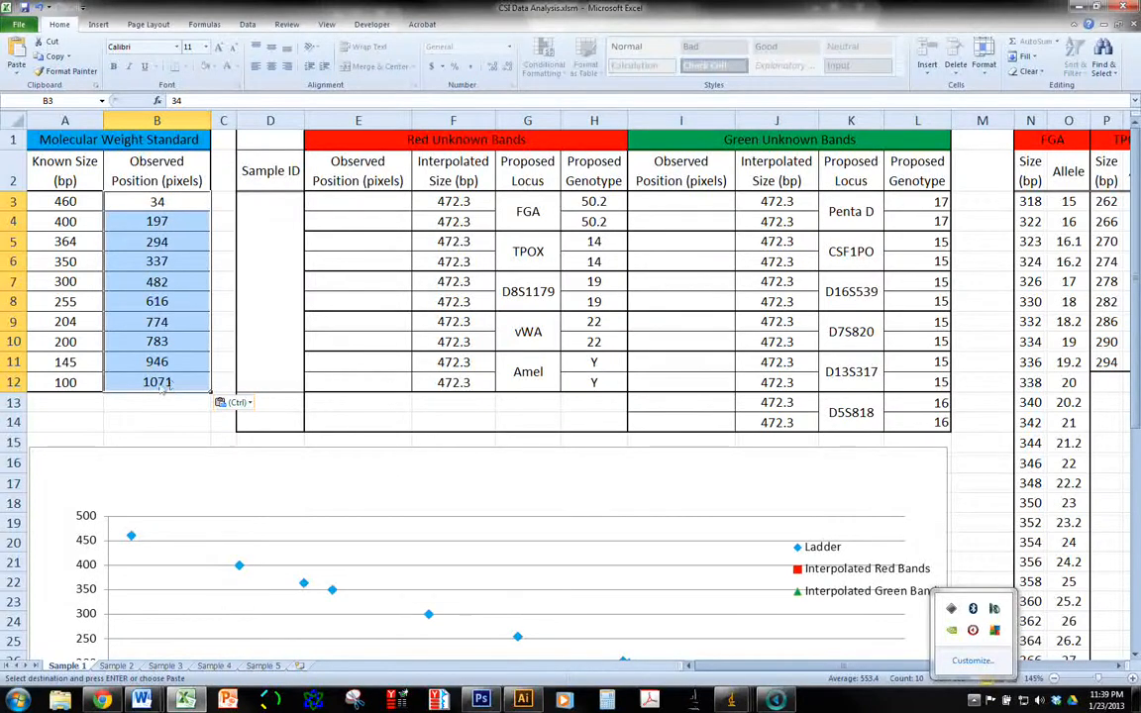
Compare the ladder's known sizes with their observed positions and examine the plotted ladder points in the chart
{"action": "left_click", "coordinate": [74, 385]}
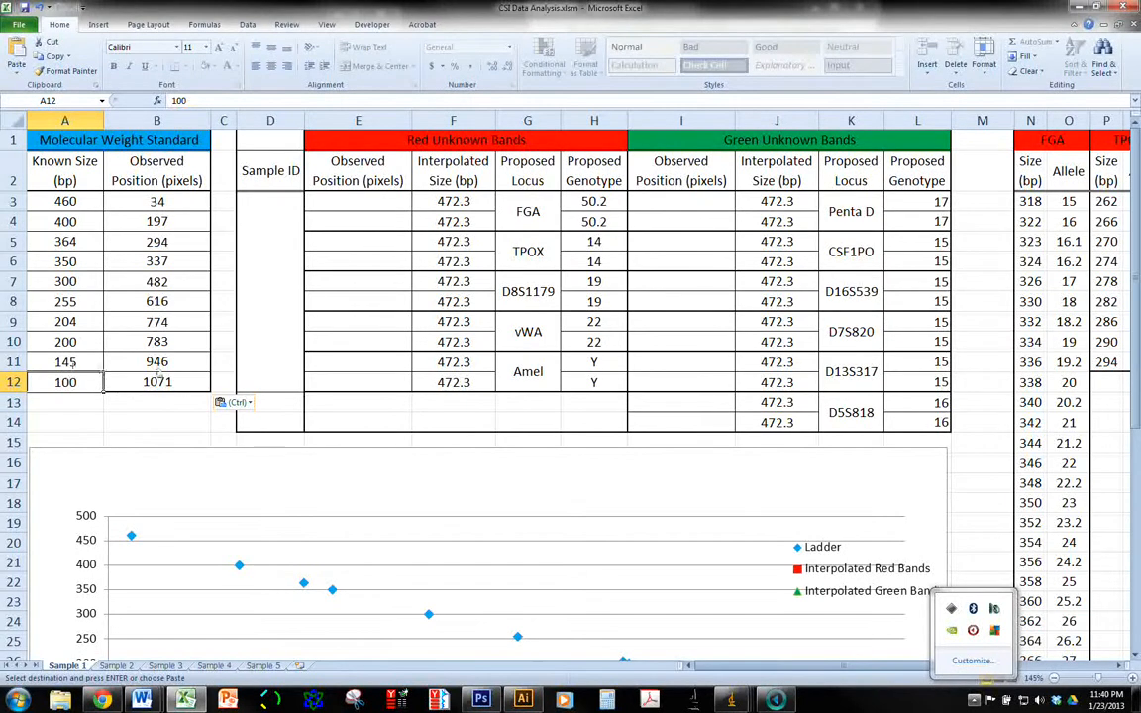
{"action": "scroll", "coordinate": [424, 499], "scroll_direction": "down", "scroll_amount": 2}
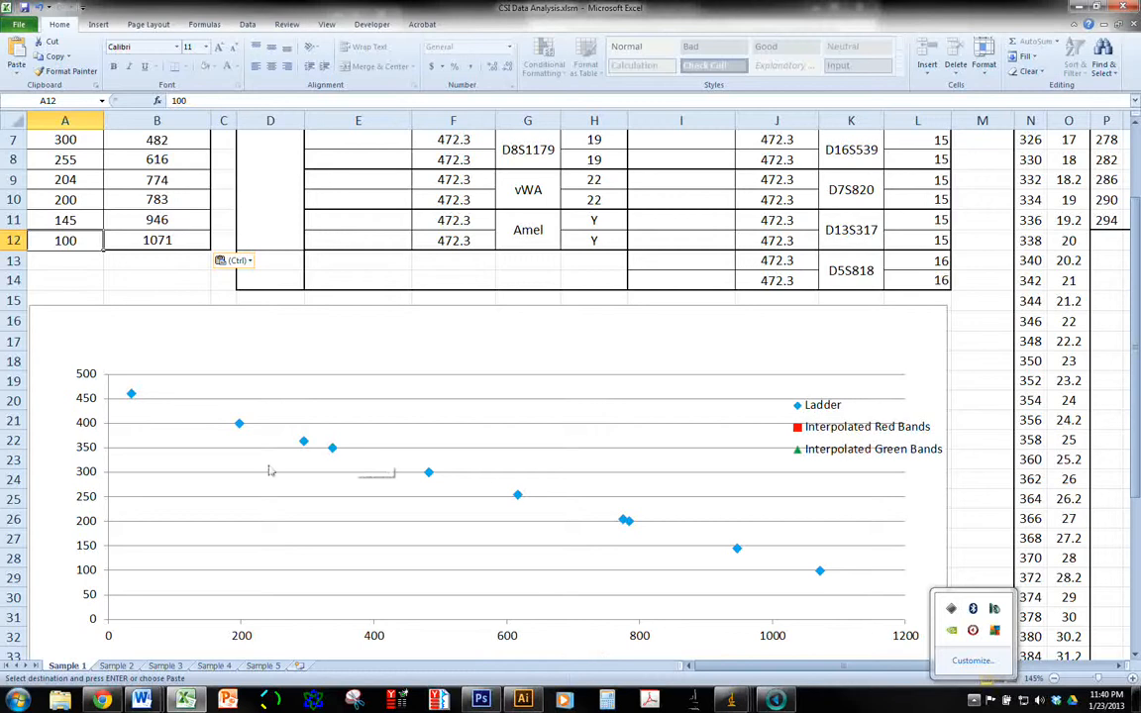
{"action": "scroll", "coordinate": [236, 425], "scroll_direction": "up", "scroll_amount": 2}
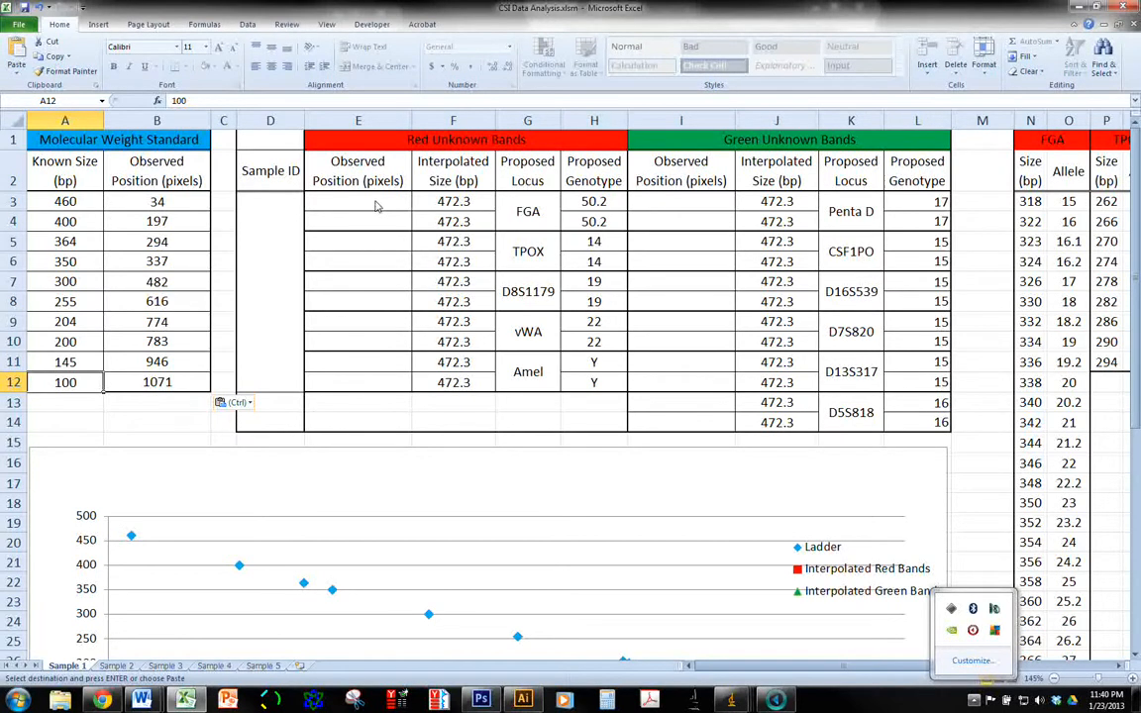
Review the proposed loci and the empty Observed Position cells for the red and green unknown bands
{"action": "left_click_drag", "start_coordinate": [376, 205], "coordinate": [377, 385]}
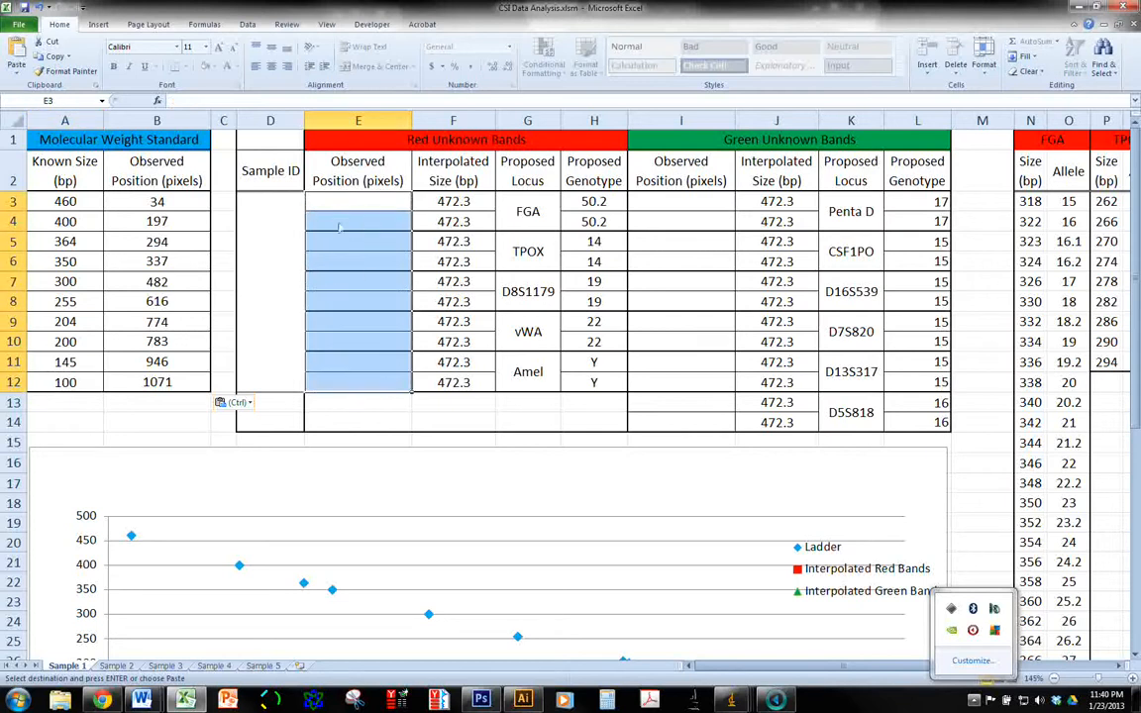
{"action": "left_click", "coordinate": [497, 197]}
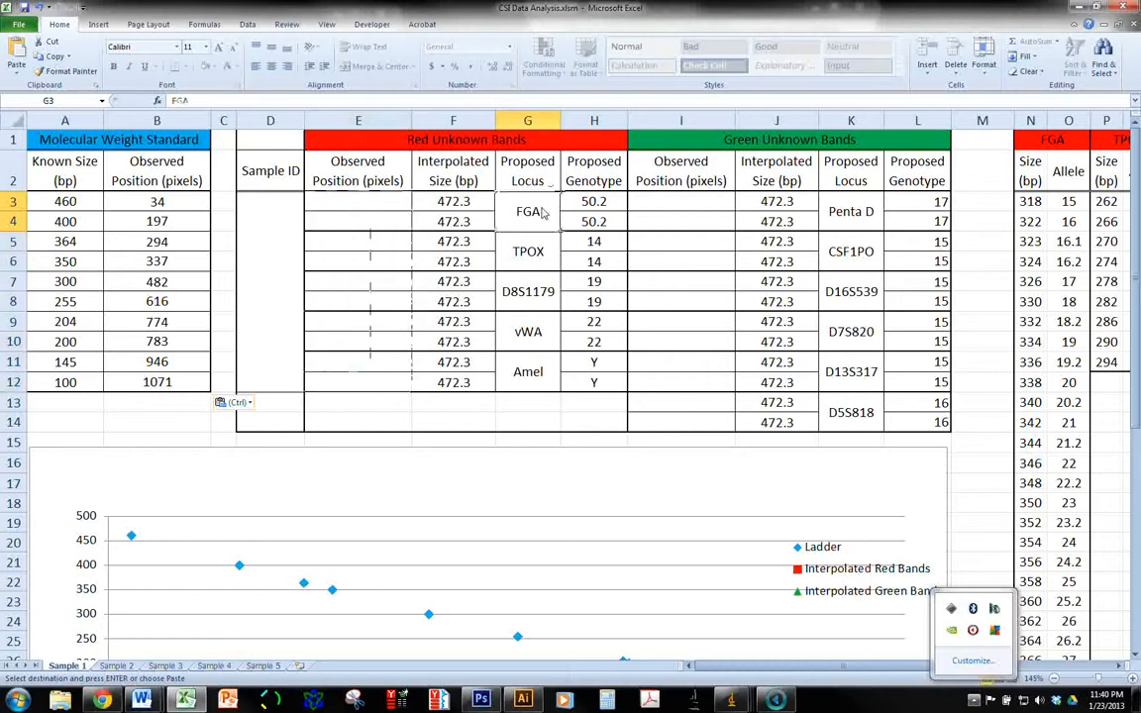
{"action": "left_click", "coordinate": [527, 252]}
{"action": "left_click", "coordinate": [528, 292]}
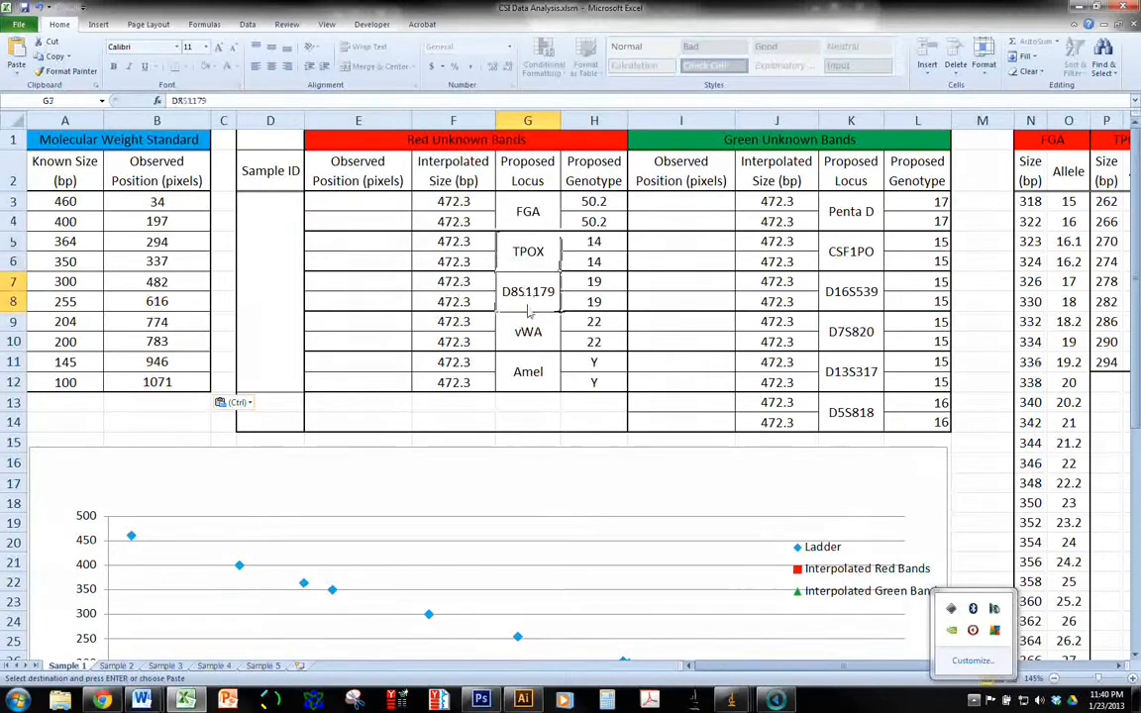
{"action": "left_click", "coordinate": [528, 333]}
{"action": "left_click", "coordinate": [535, 374]}
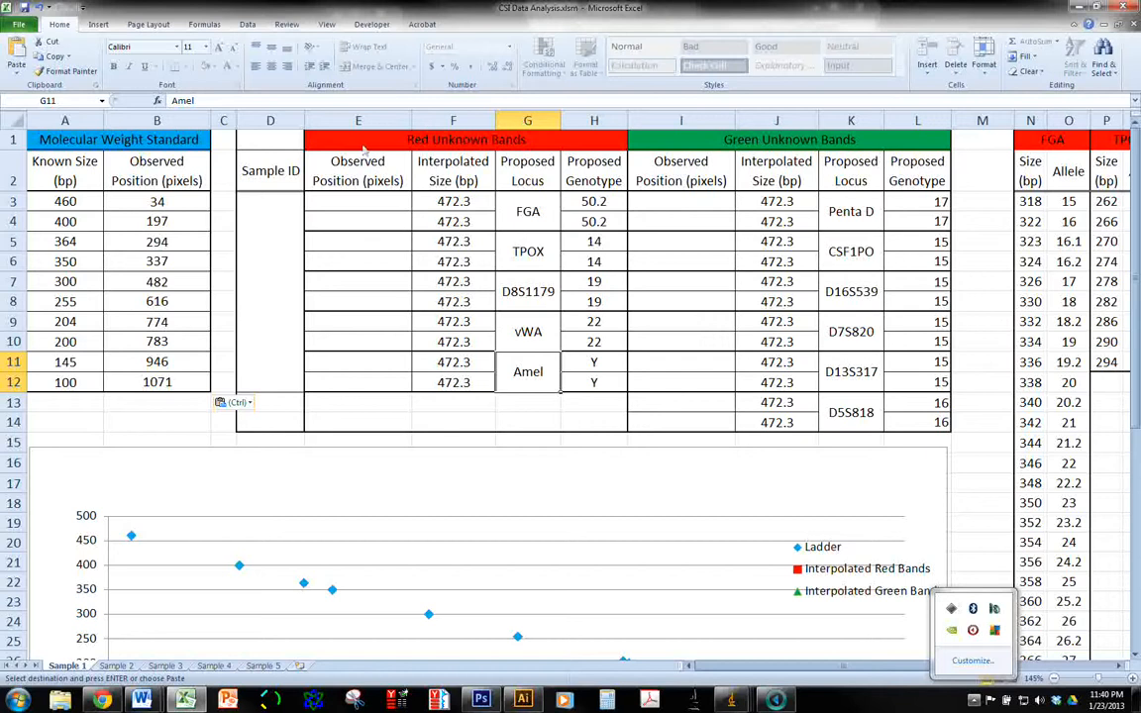
{"action": "left_click", "coordinate": [528, 212]}
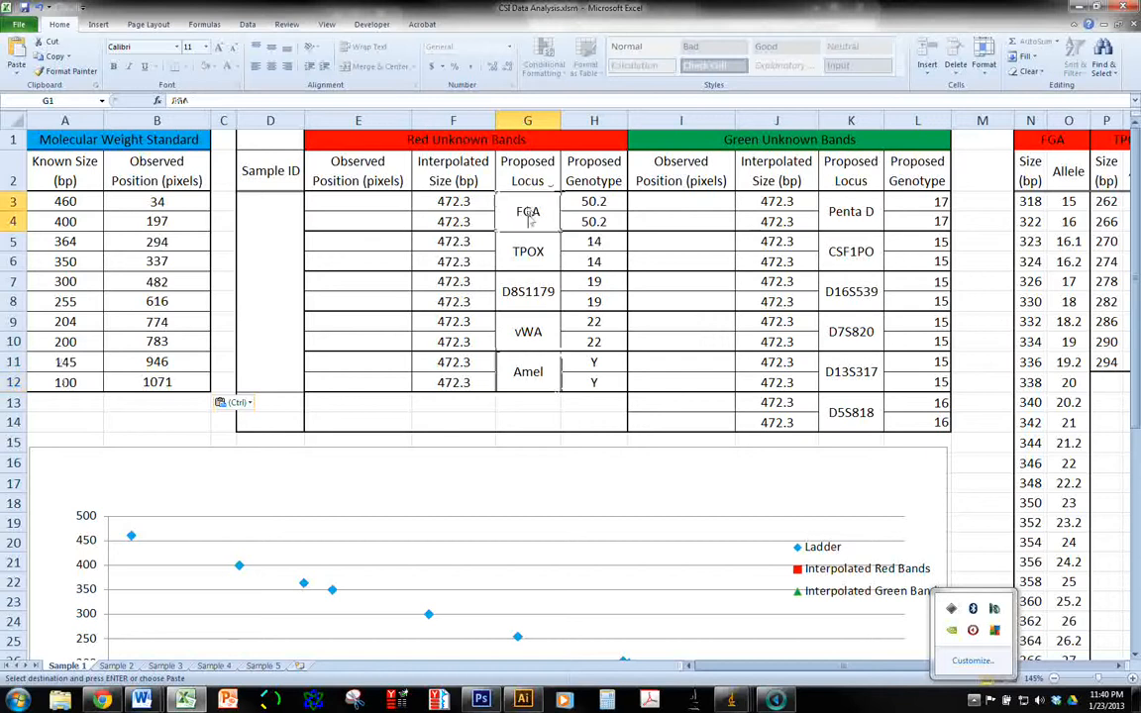
{"action": "left_click", "coordinate": [528, 252]}
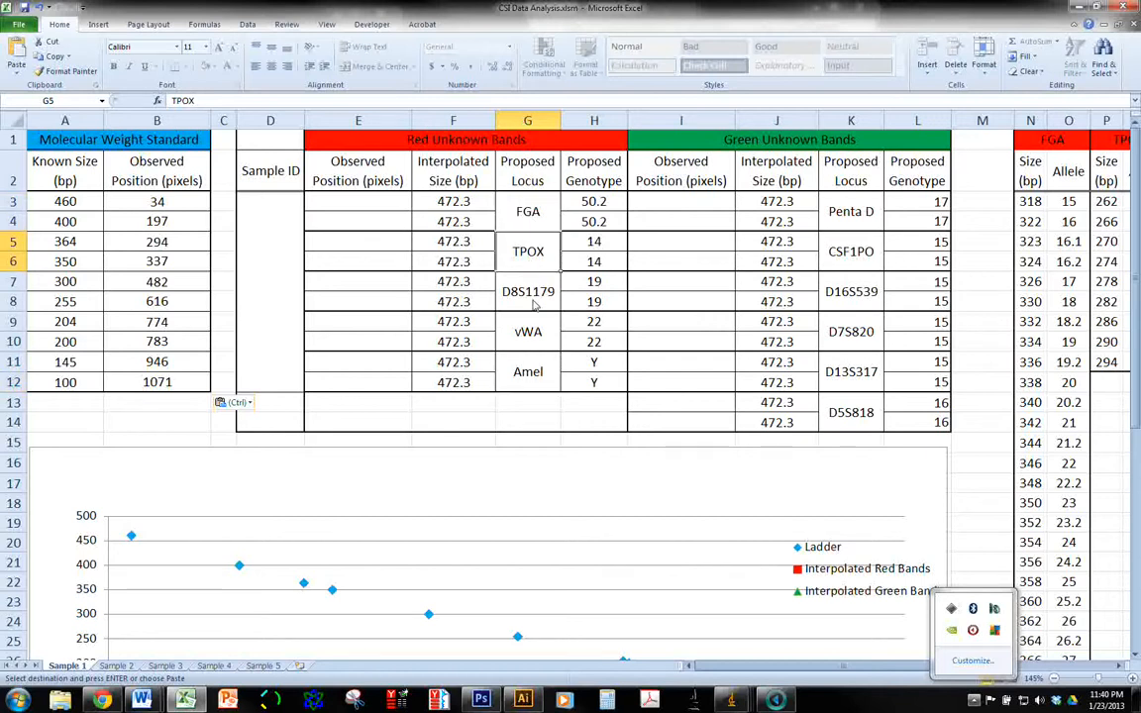
{"action": "left_click", "coordinate": [534, 306]}
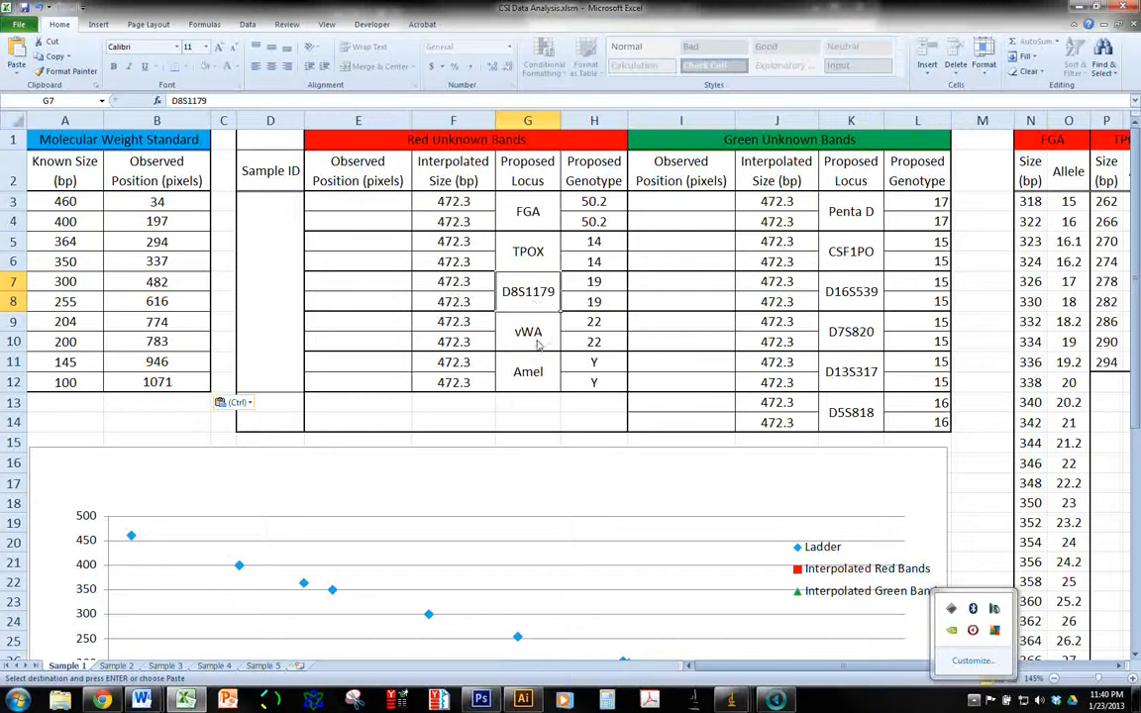
{"action": "left_click", "coordinate": [537, 341]}
{"action": "left_click", "coordinate": [537, 384]}
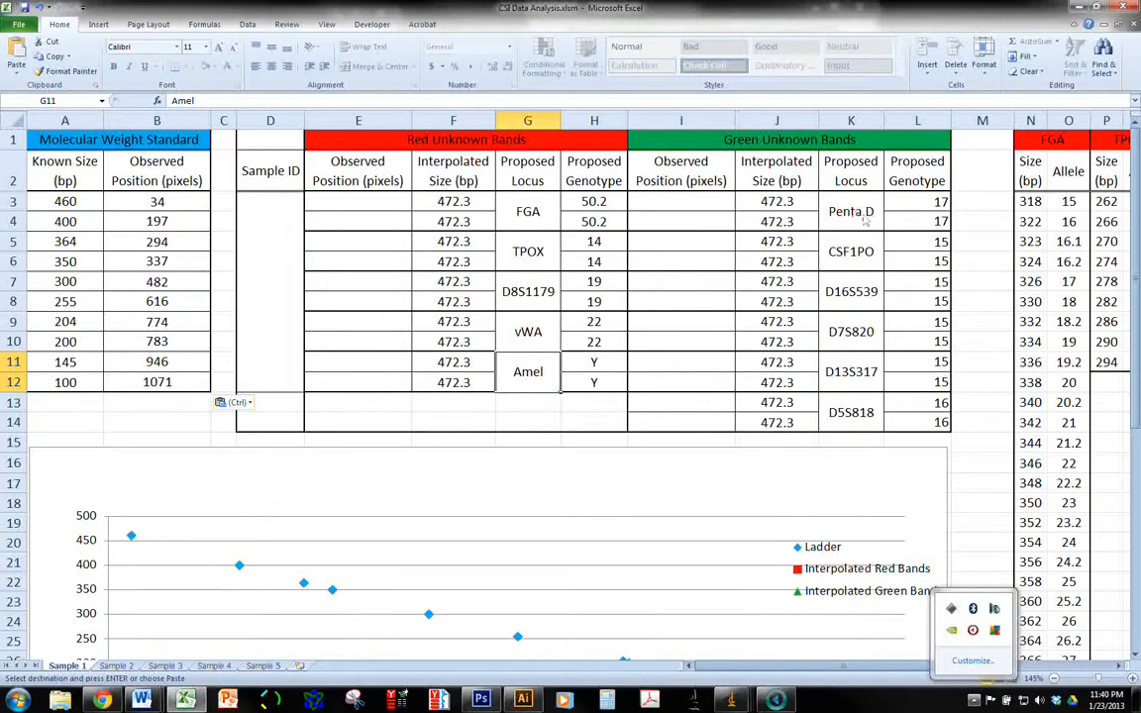
{"action": "left_click_drag", "start_coordinate": [864, 221], "coordinate": [853, 414]}
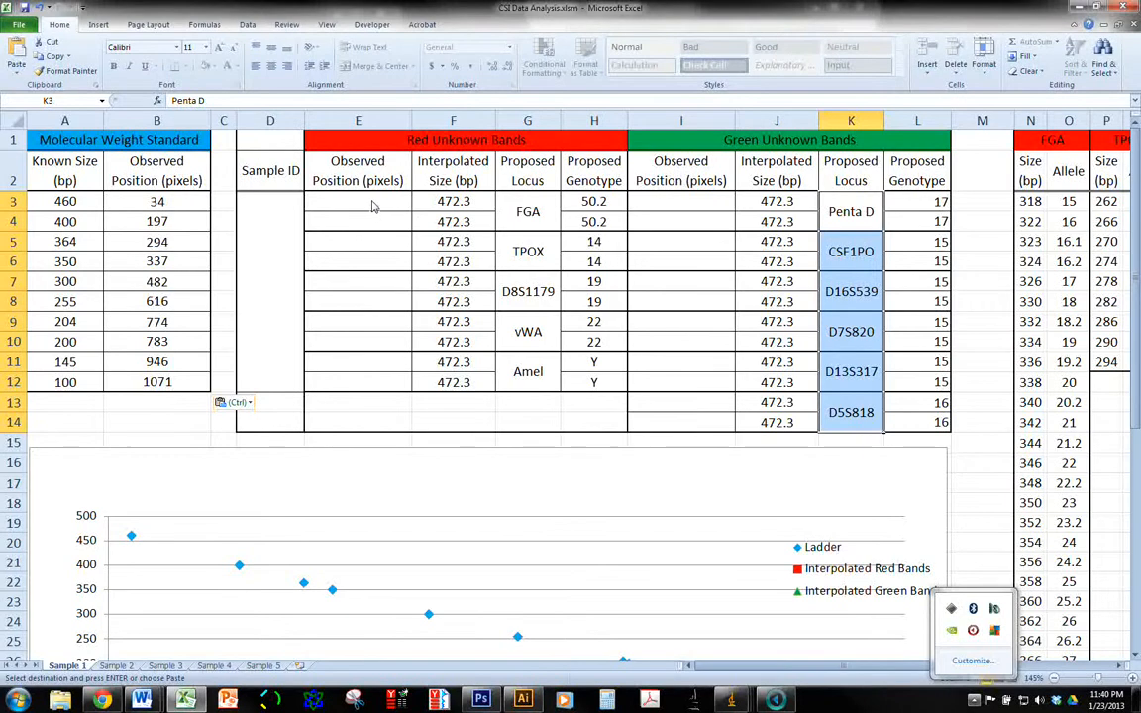
{"action": "left_click_drag", "start_coordinate": [375, 211], "coordinate": [376, 381]}
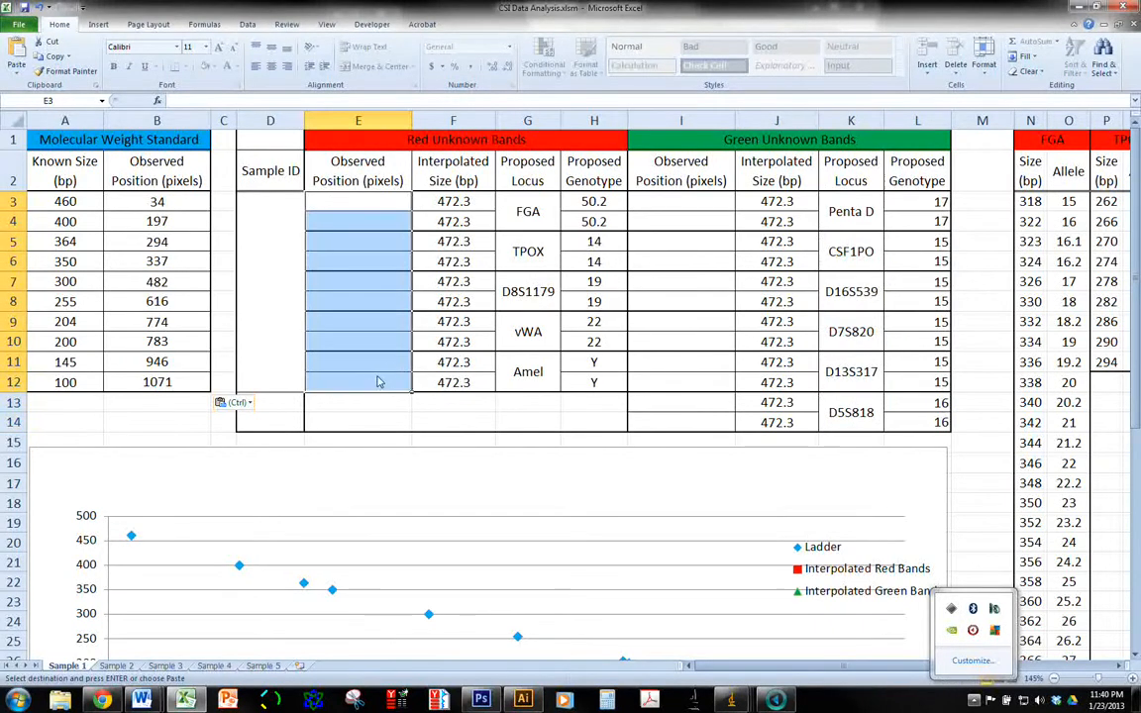
{"action": "left_click_drag", "start_coordinate": [699, 203], "coordinate": [705, 421]}
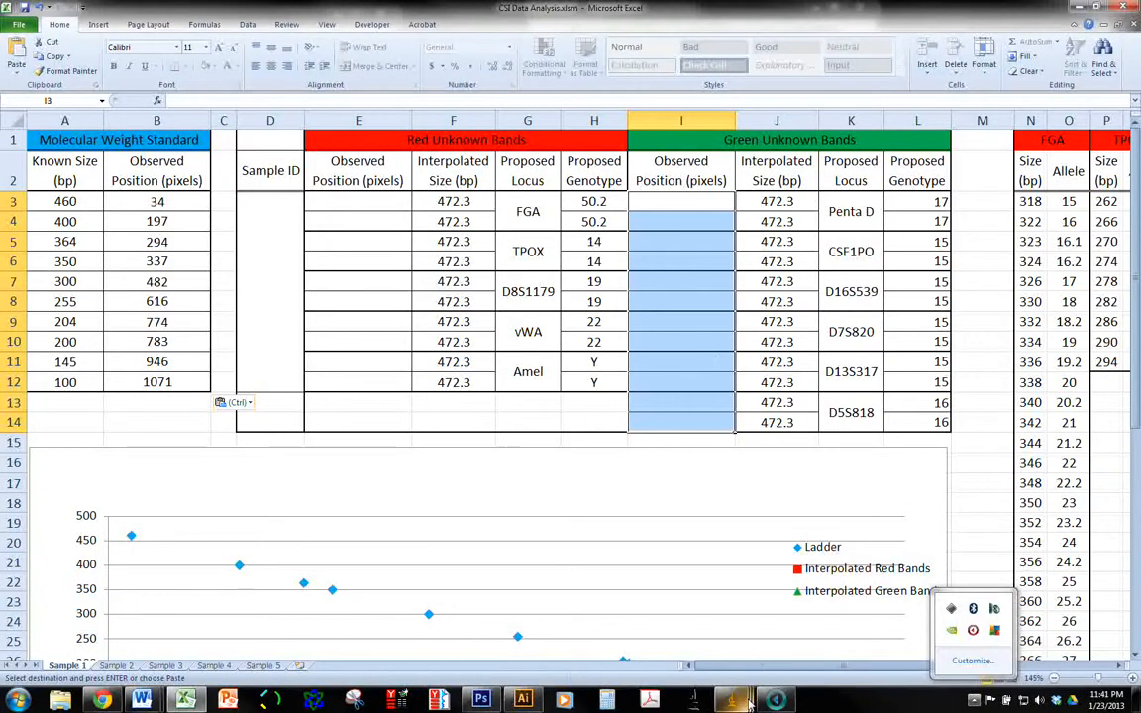
Switch to ImageJ, bring up Demo Stack.tif and the Results table, and clear all ladder measurements from the table
{"action": "left_click", "coordinate": [750, 704]}
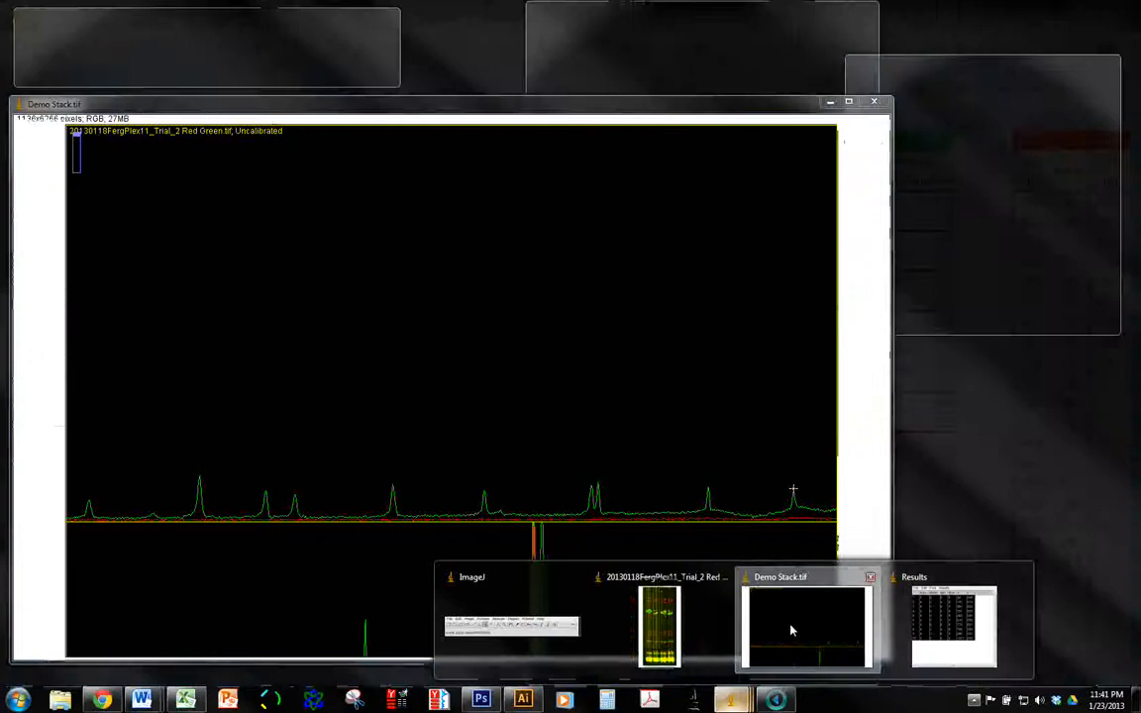
{"action": "left_click", "coordinate": [710, 561]}
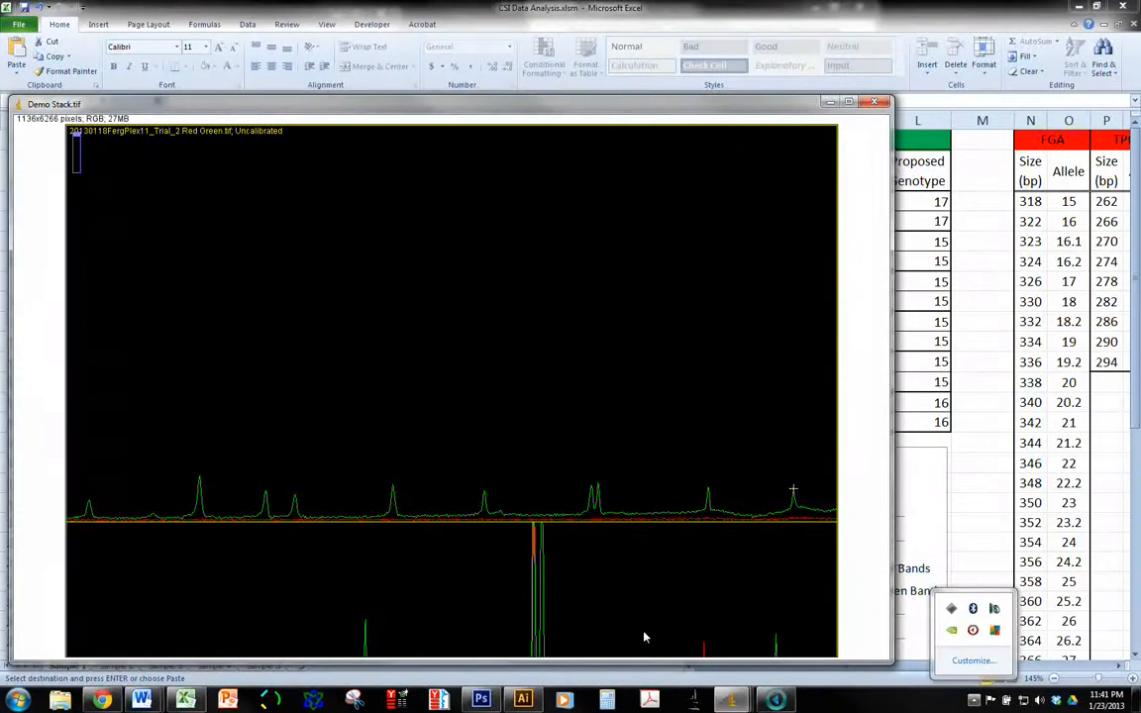
{"action": "mouse_move", "coordinate": [733, 700]}
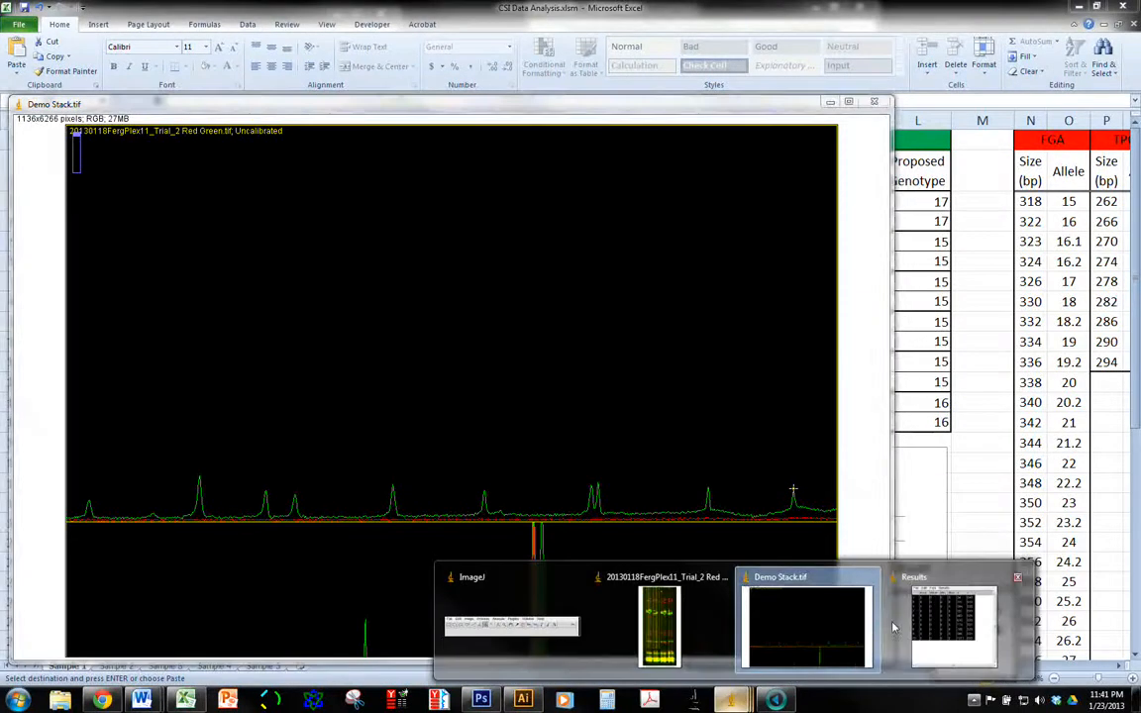
{"action": "left_click", "coordinate": [949, 622]}
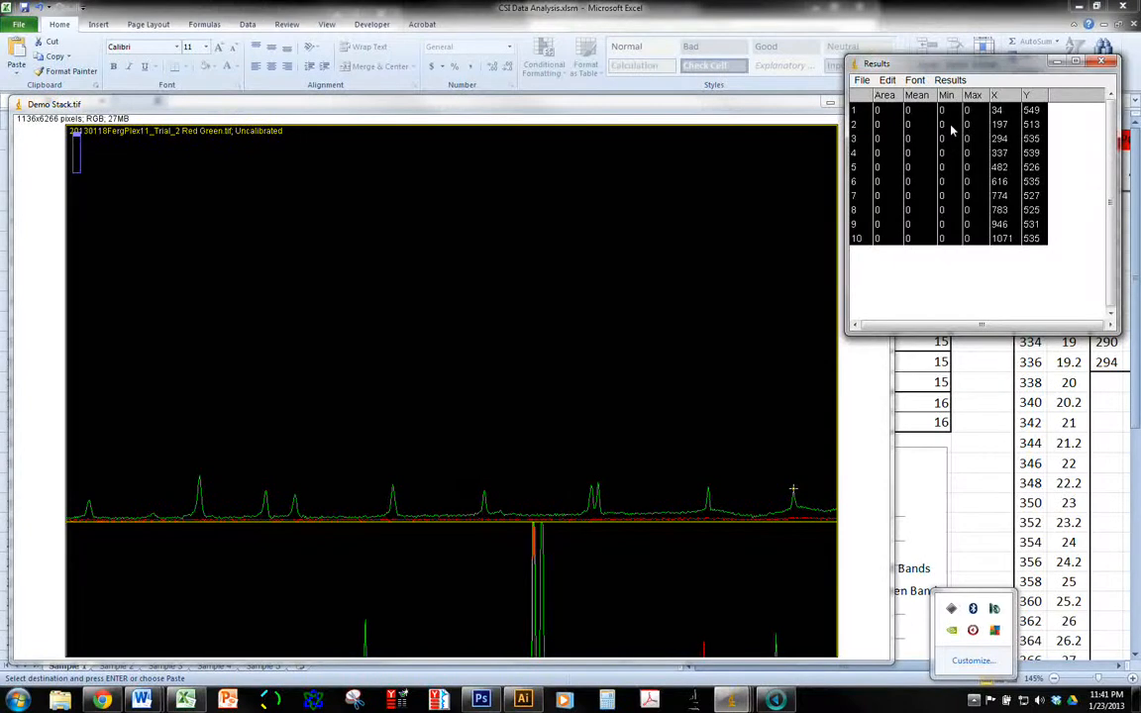
{"action": "left_click", "coordinate": [888, 80]}
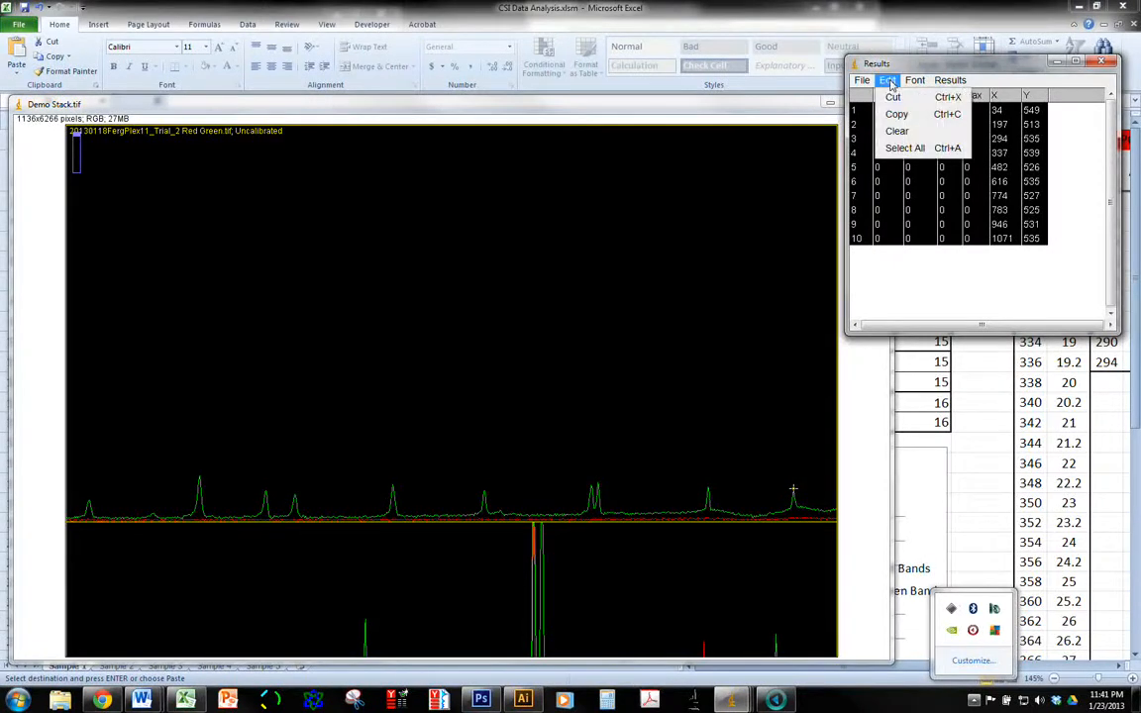
{"action": "left_click", "coordinate": [896, 131]}
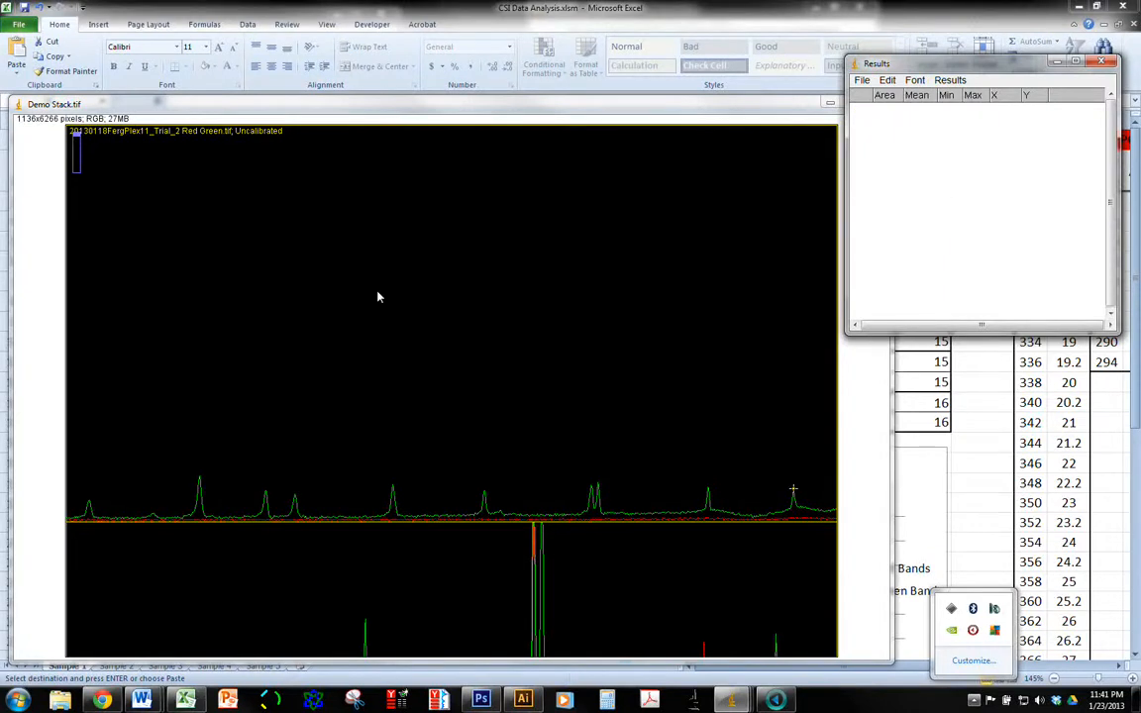
Measure the first four red peaks of the second lane profile in Demo Stack.tif, working from its left end
{"action": "left_click", "coordinate": [433, 111]}
{"action": "scroll", "coordinate": [349, 232], "scroll_direction": "down", "scroll_amount": 10}
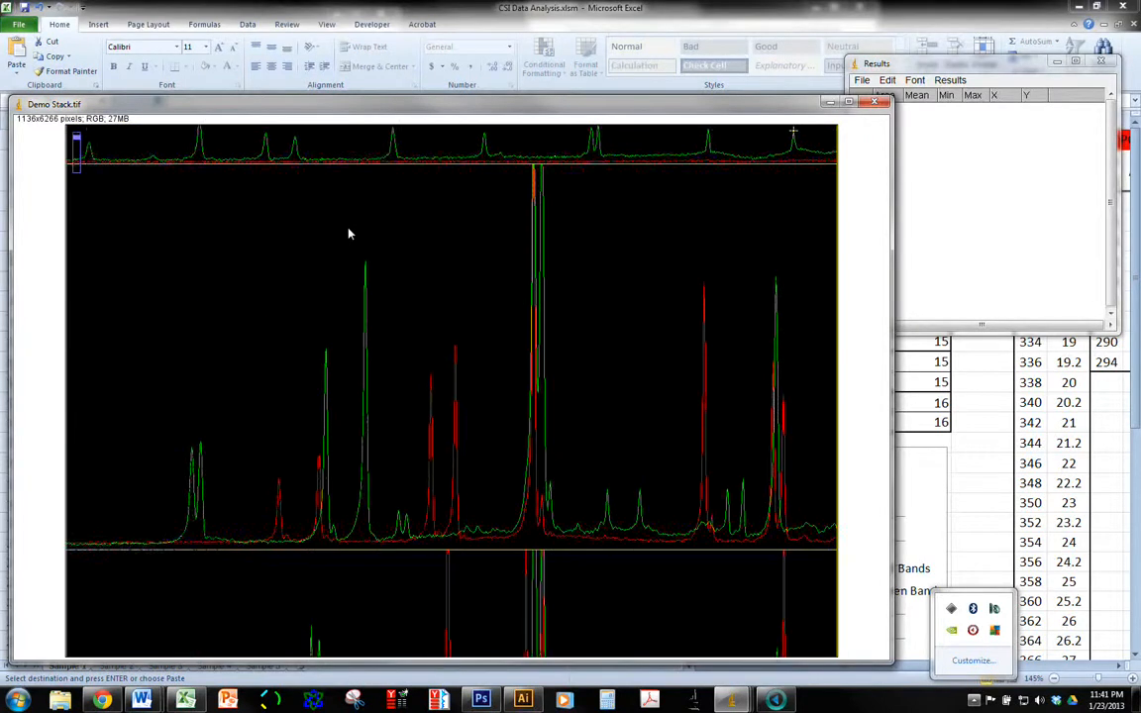
{"action": "scroll", "coordinate": [349, 233], "scroll_direction": "down", "scroll_amount": 4}
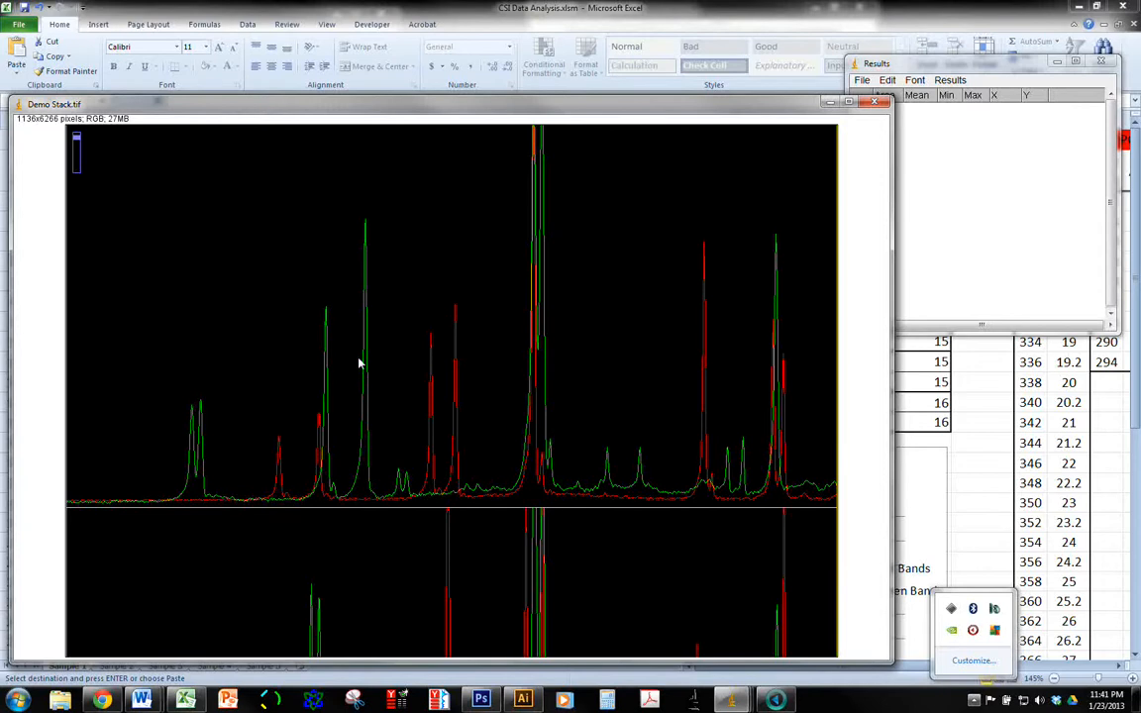
{"action": "left_click", "coordinate": [279, 436]}
{"action": "key", "text": "ctrl+m"}
{"action": "left_click", "coordinate": [319, 412]}
{"action": "key", "text": "ctrl+m"}
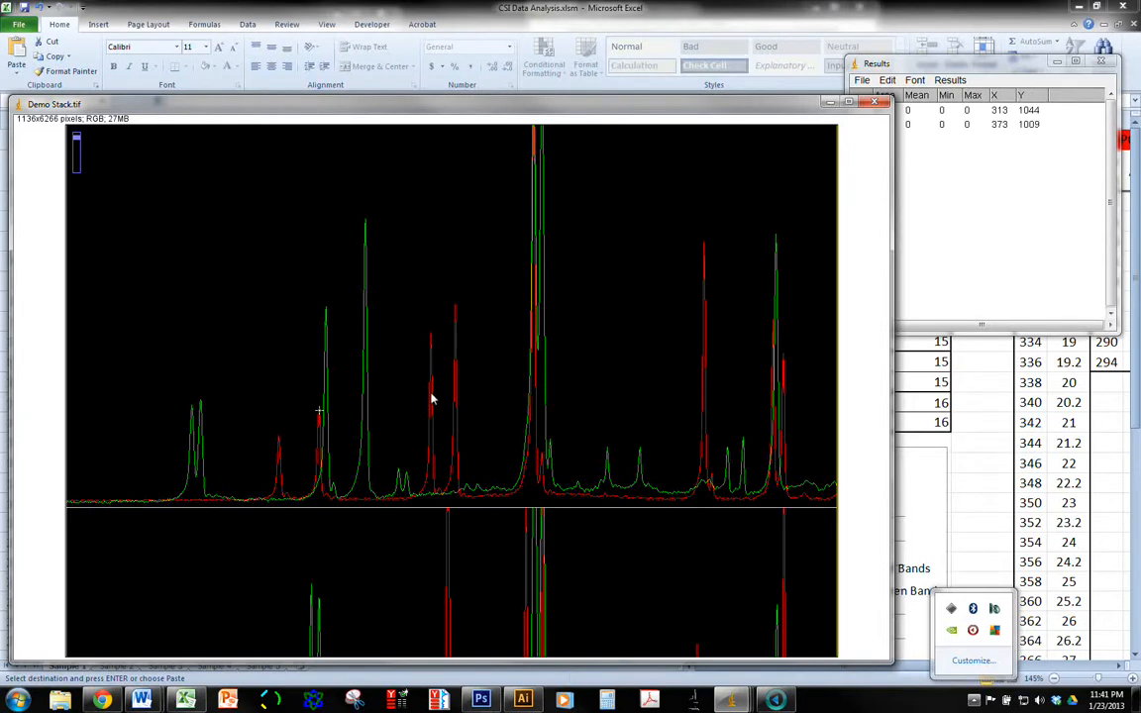
{"action": "left_click", "coordinate": [430, 332]}
{"action": "key", "text": "ctrl+m"}
{"action": "left_click", "coordinate": [454, 302]}
{"action": "key", "text": "ctrl+m"}
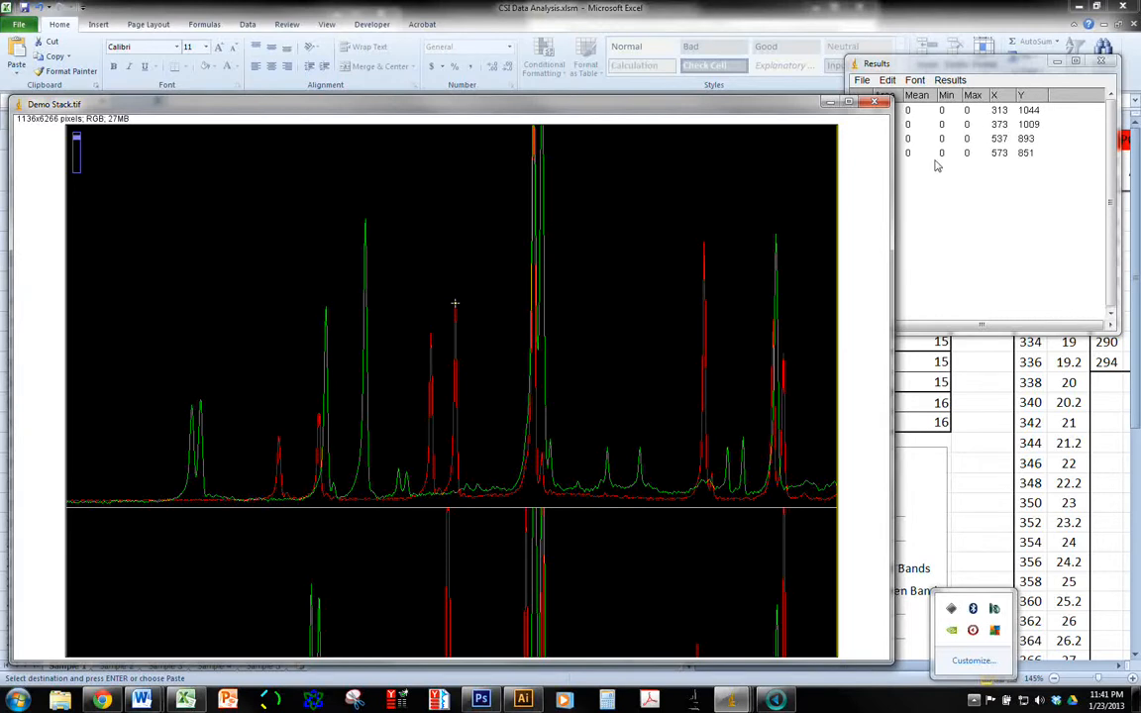
Measure the remaining four red peaks of the same profile, from the tall central peak to the closely spaced pair at its right end
{"action": "left_click", "coordinate": [534, 131]}
{"action": "key", "text": "ctrl+m"}
{"action": "left_click", "coordinate": [703, 242]}
{"action": "key", "text": "ctrl+m"}
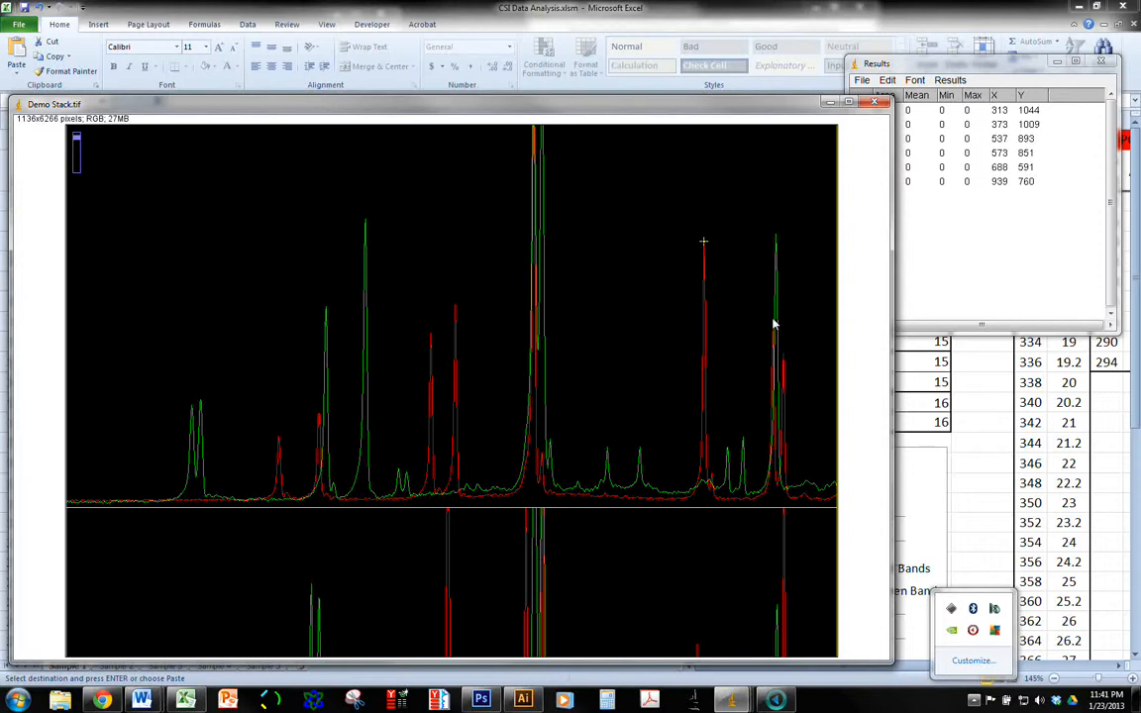
{"action": "left_click", "coordinate": [773, 320]}
{"action": "key", "text": "ctrl+m"}
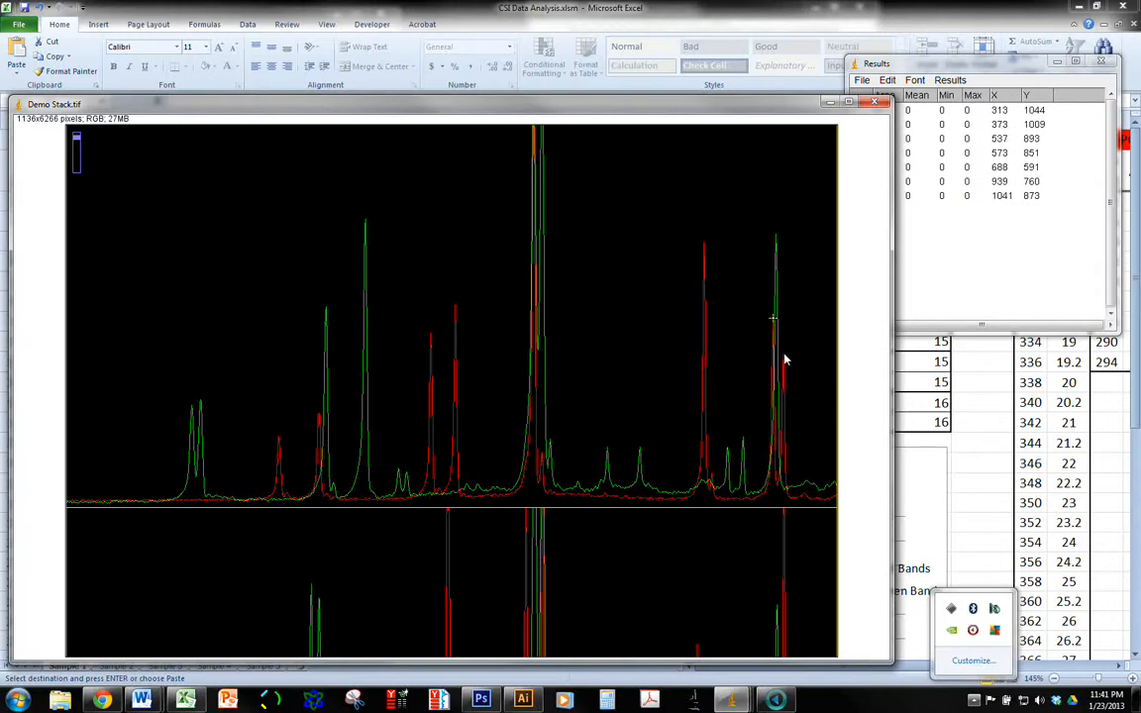
{"action": "left_click", "coordinate": [783, 352]}
{"action": "key", "text": "ctrl+m"}
Move the Demo Stack.tif window aside to compare the red peaks with the proposed red loci in the workbook
{"action": "left_click_drag", "start_coordinate": [691, 113], "coordinate": [678, 536]}
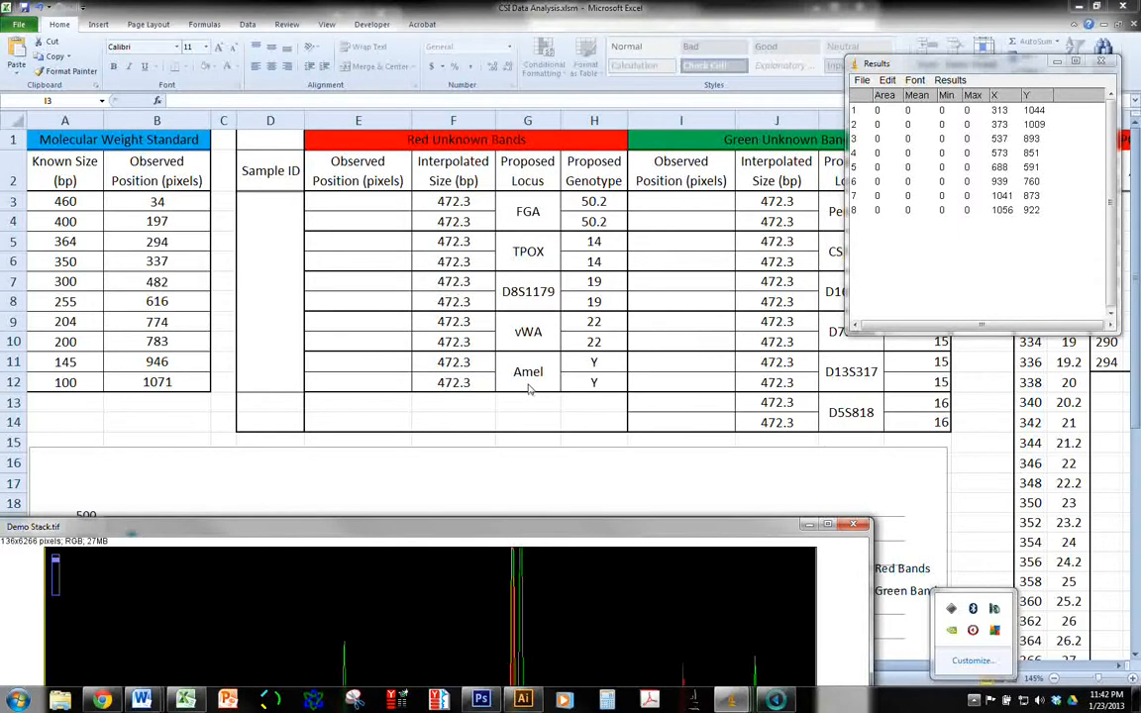
{"action": "left_click_drag", "start_coordinate": [497, 531], "coordinate": [520, 188]}
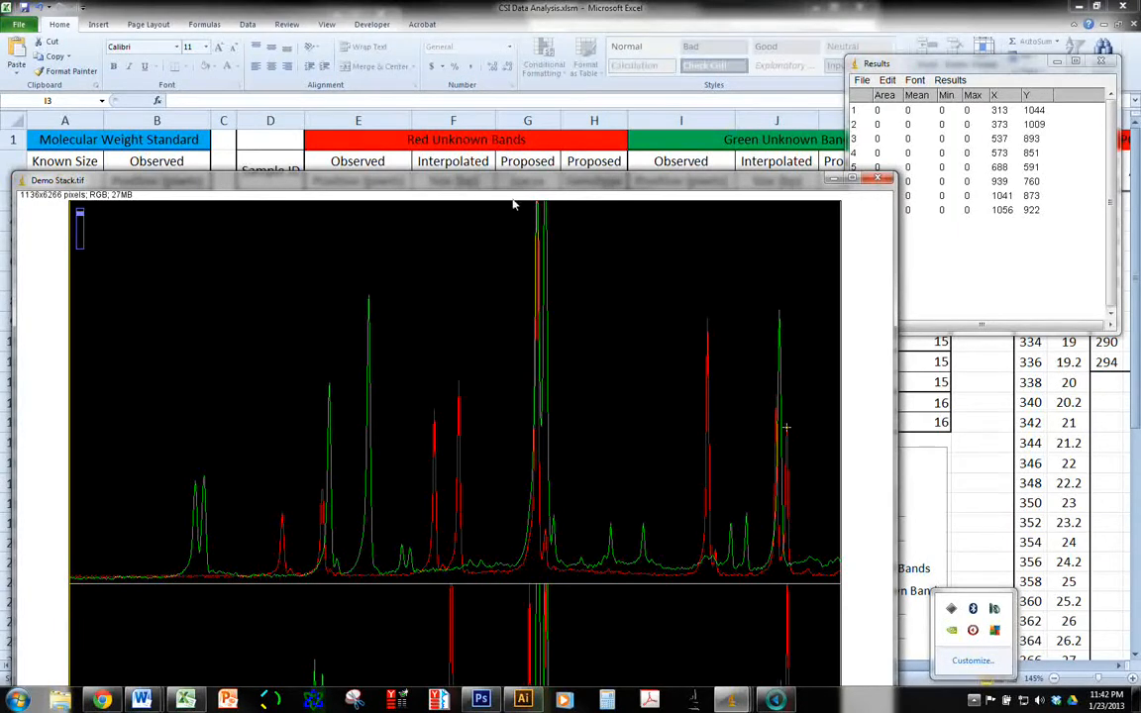
{"action": "left_click_drag", "start_coordinate": [511, 189], "coordinate": [451, 477]}
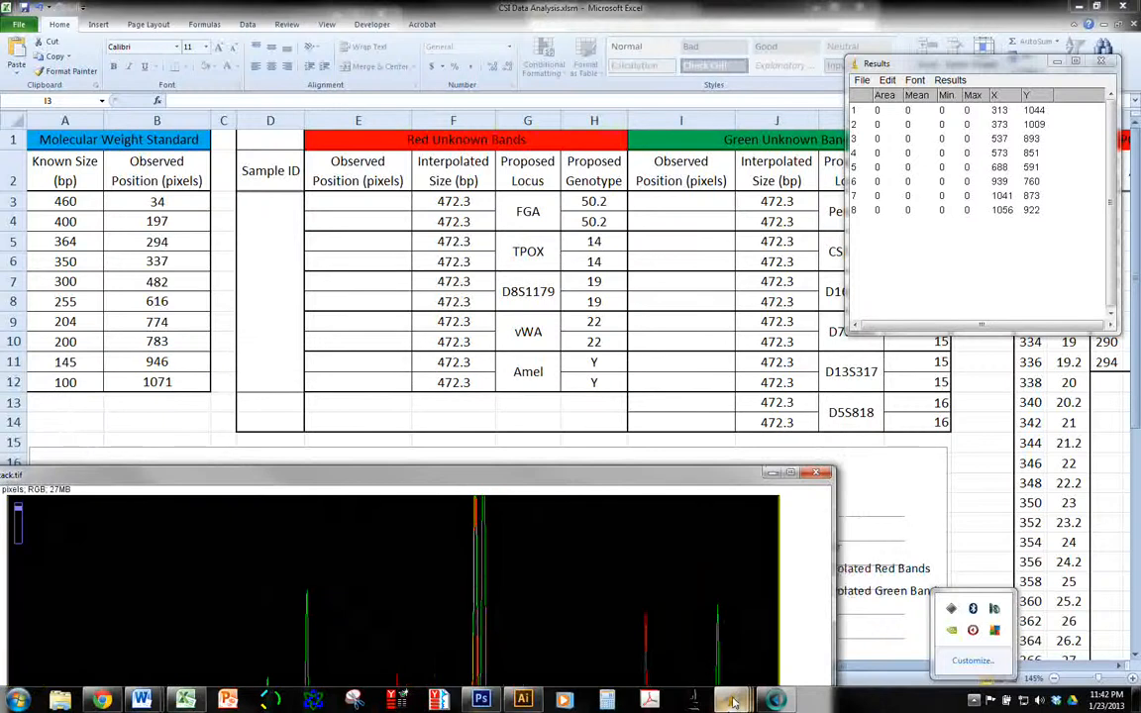
Bring up the gel image 20130118FergPlex11_Trial_2 Red Green.tif and examine its red and green bands along the lanes with the Scrolling tool
{"action": "mouse_move", "coordinate": [733, 700]}
{"action": "left_click", "coordinate": [660, 624]}
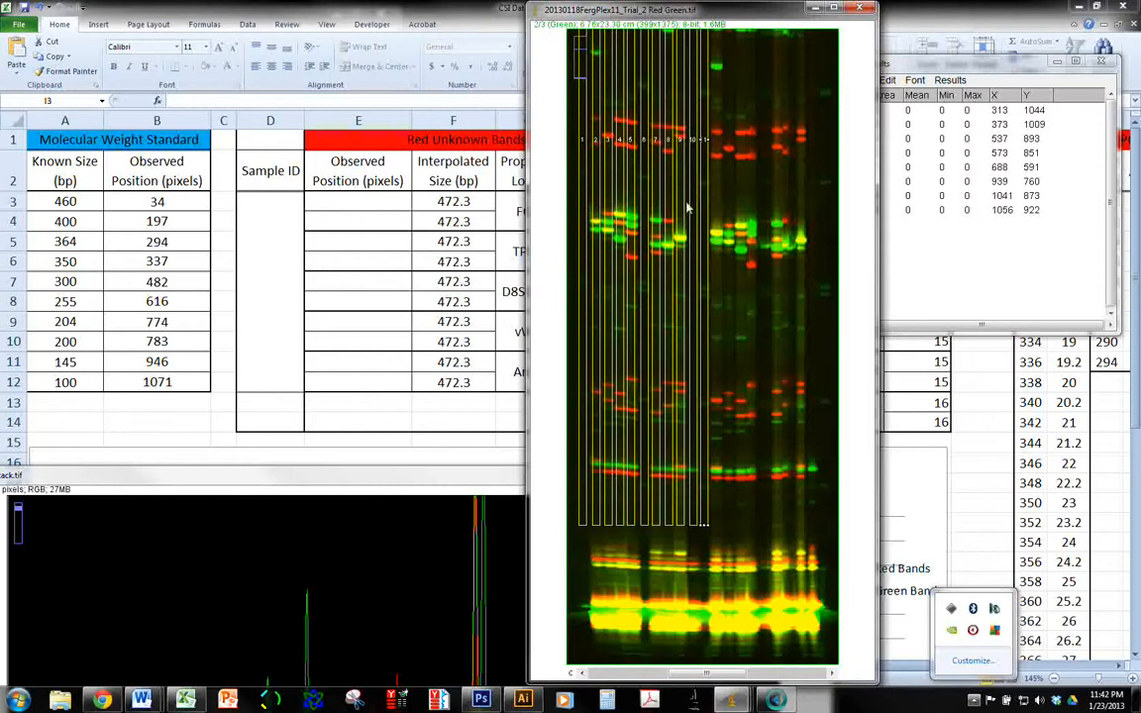
{"action": "left_click", "coordinate": [732, 699]}
{"action": "left_click", "coordinate": [558, 630]}
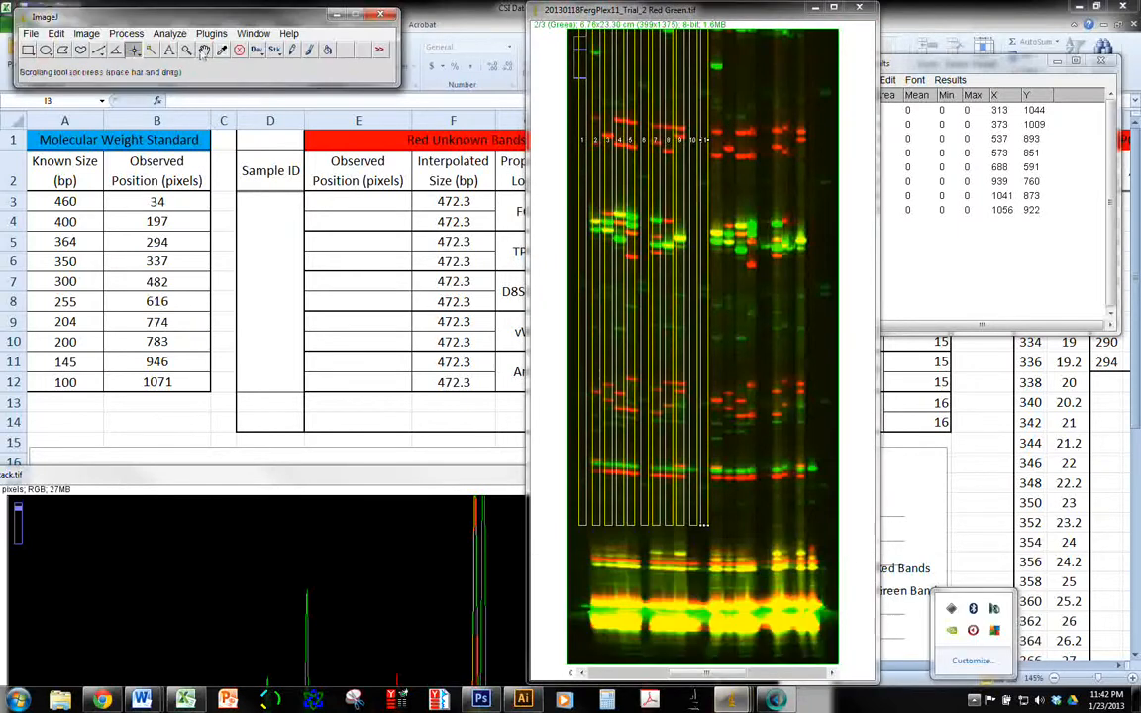
{"action": "left_click_drag", "start_coordinate": [735, 80], "coordinate": [774, 409]}
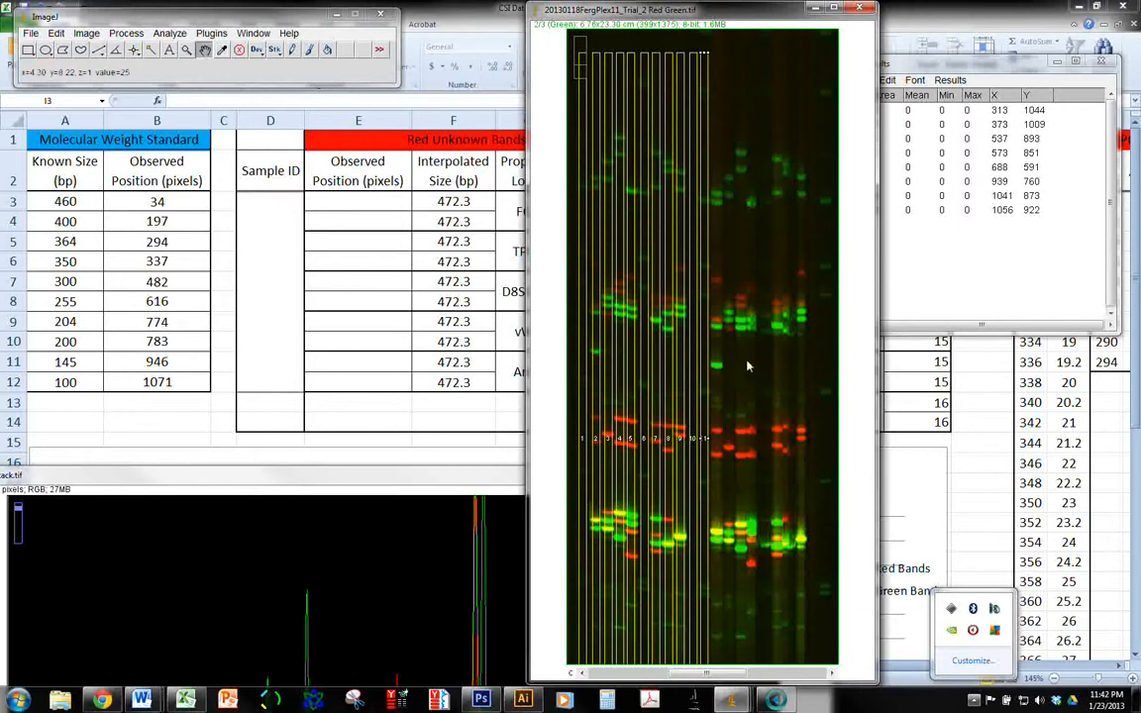
{"action": "left_click_drag", "start_coordinate": [737, 409], "coordinate": [721, 259]}
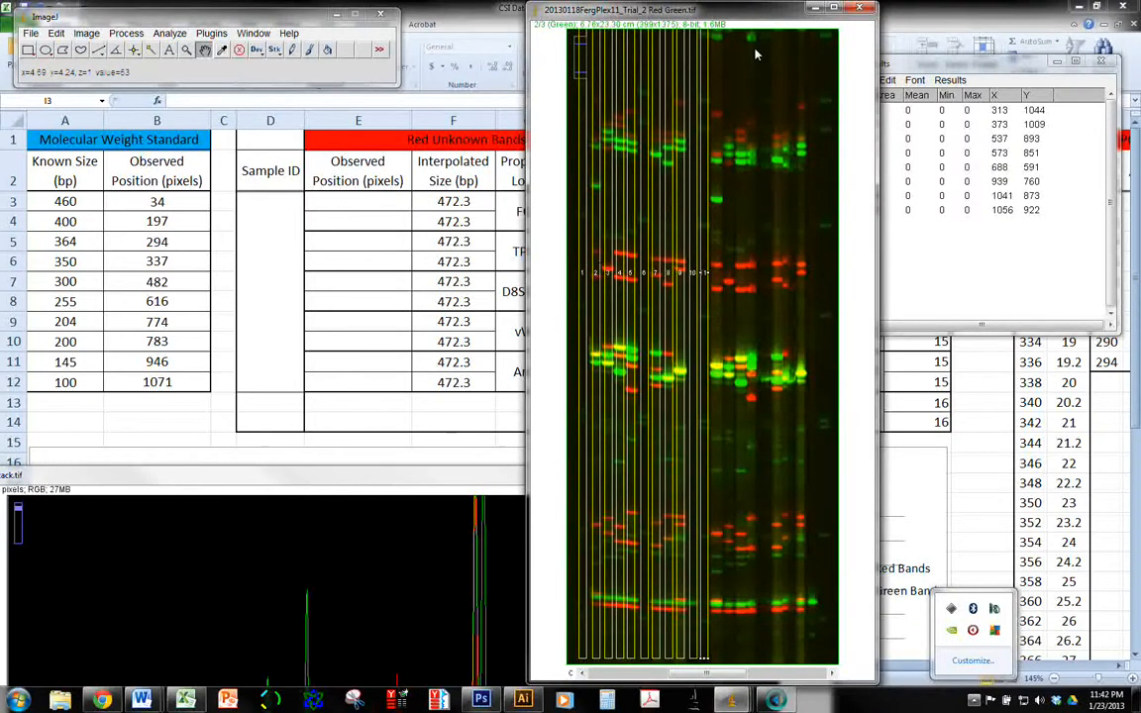
{"action": "left_click_drag", "start_coordinate": [759, 445], "coordinate": [753, 349]}
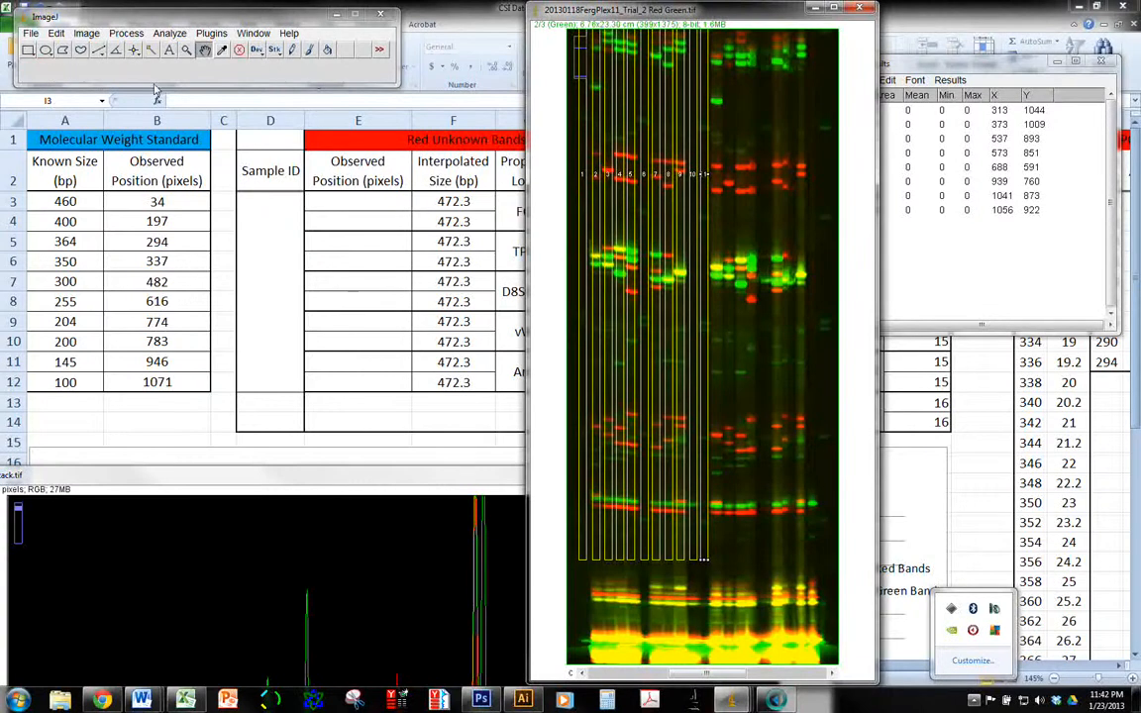
Open the Channels tool for the gel image and hide Channel 2 so only the red Channel 1 is displayed
{"action": "left_click", "coordinate": [86, 32]}
{"action": "mouse_move", "coordinate": [112, 123]}
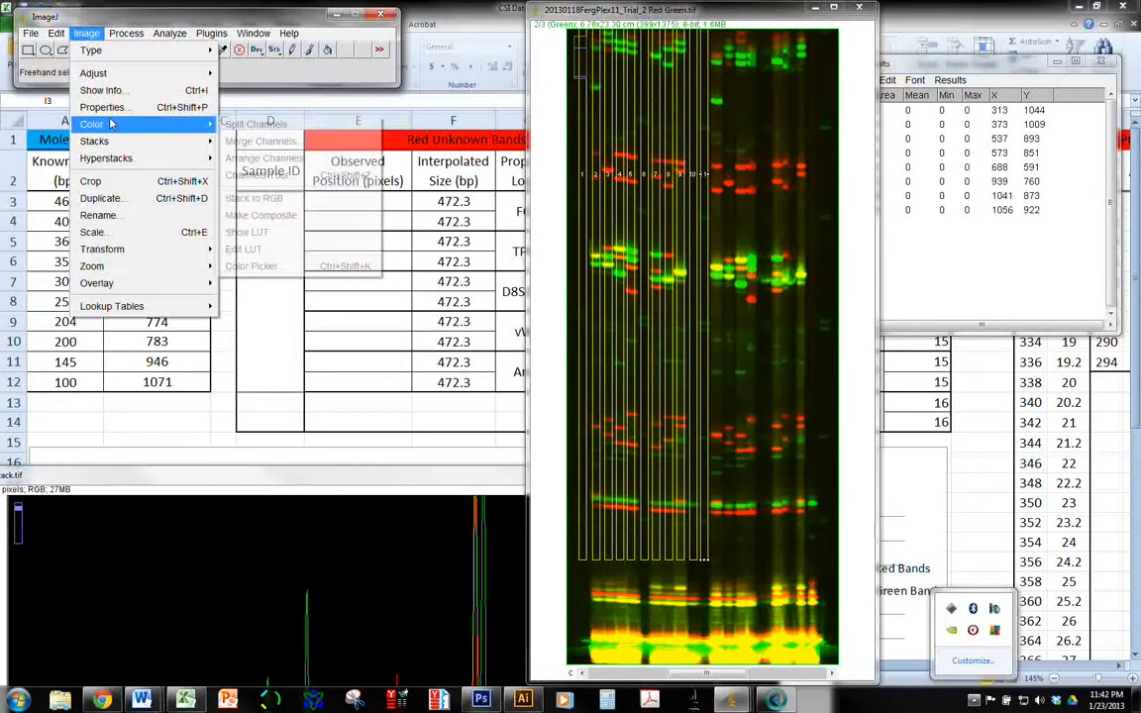
{"action": "left_click", "coordinate": [287, 215]}
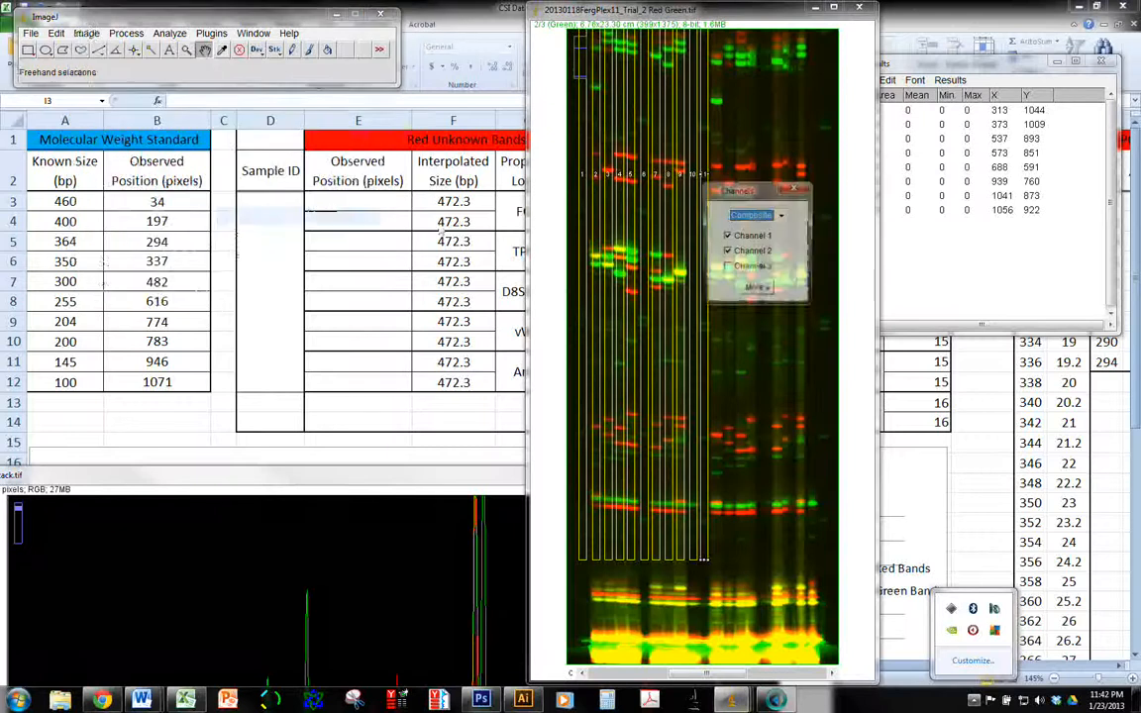
{"action": "left_click_drag", "start_coordinate": [754, 189], "coordinate": [909, 189]}
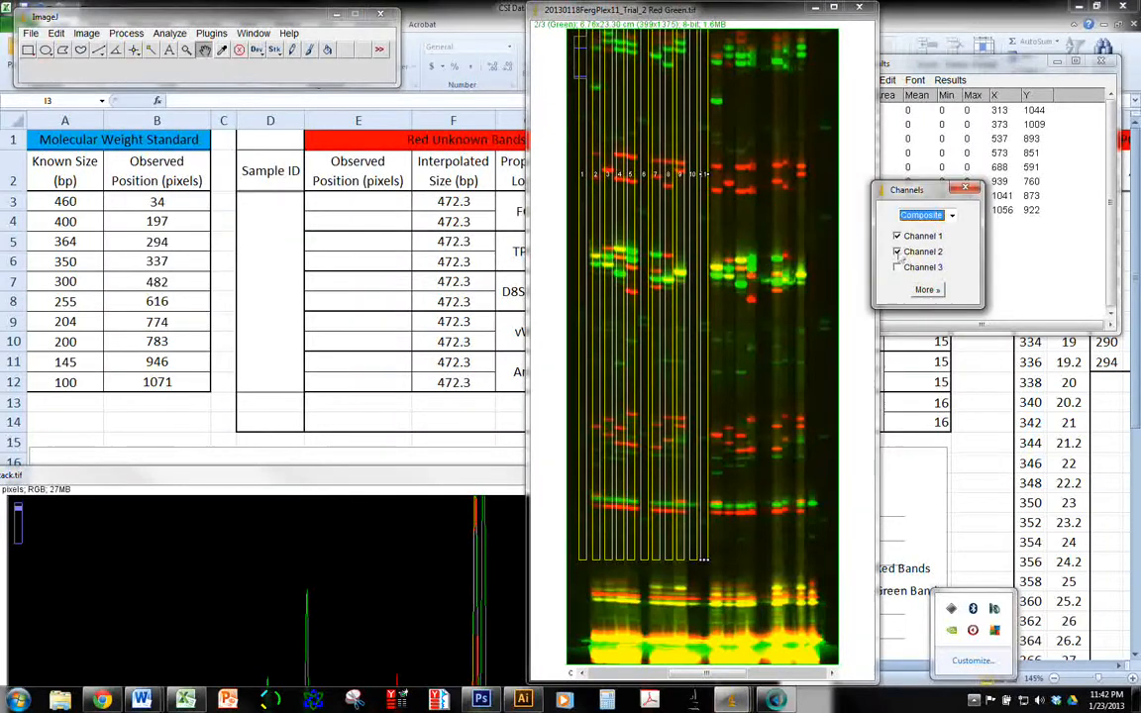
{"action": "left_click", "coordinate": [897, 253]}
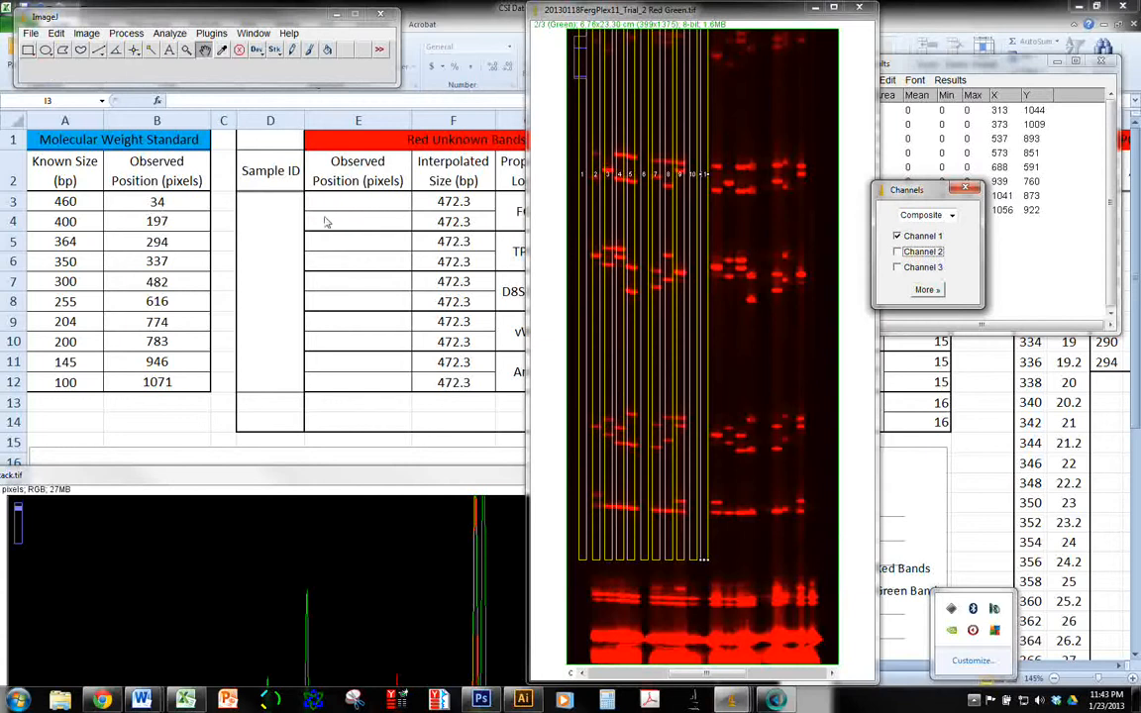
Select all eight red peak measurements in the Results table and copy them
{"action": "left_click", "coordinate": [987, 61]}
{"action": "left_click", "coordinate": [904, 212]}
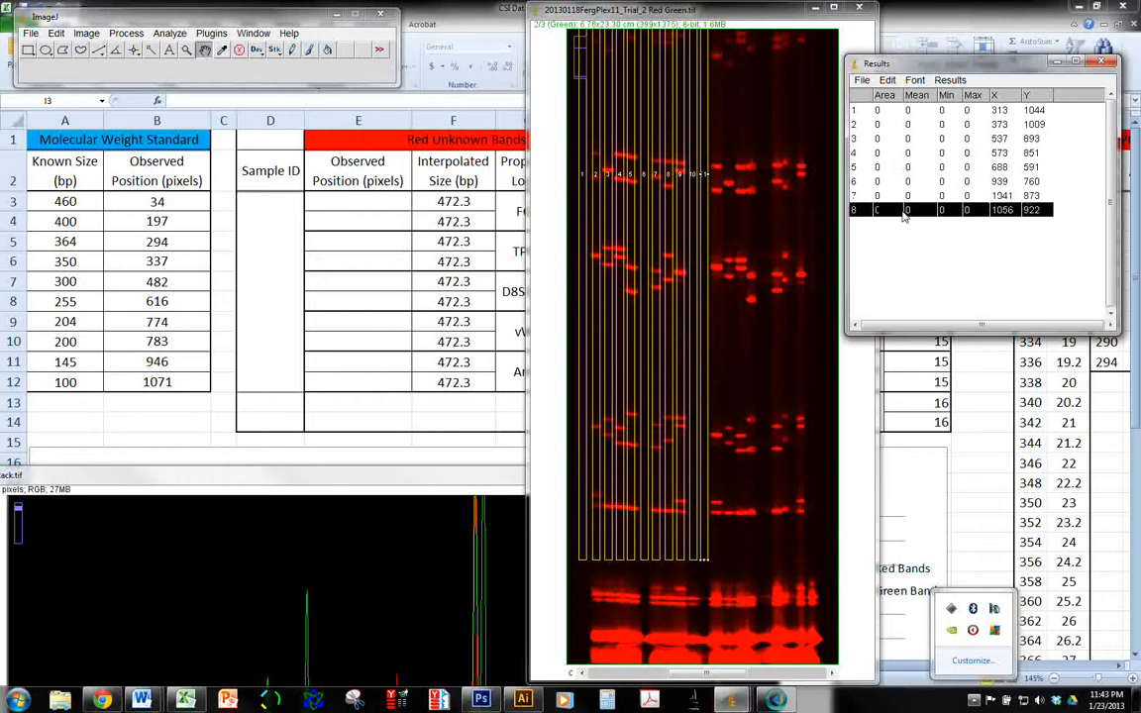
{"action": "mouse_move", "coordinate": [1012, 211]}
{"action": "left_mouse_down"}
{"action": "mouse_move", "coordinate": [1003, 106]}
{"action": "mouse_move", "coordinate": [1003, 212]}
{"action": "left_mouse_up"}
{"action": "left_click", "coordinate": [1003, 99]}
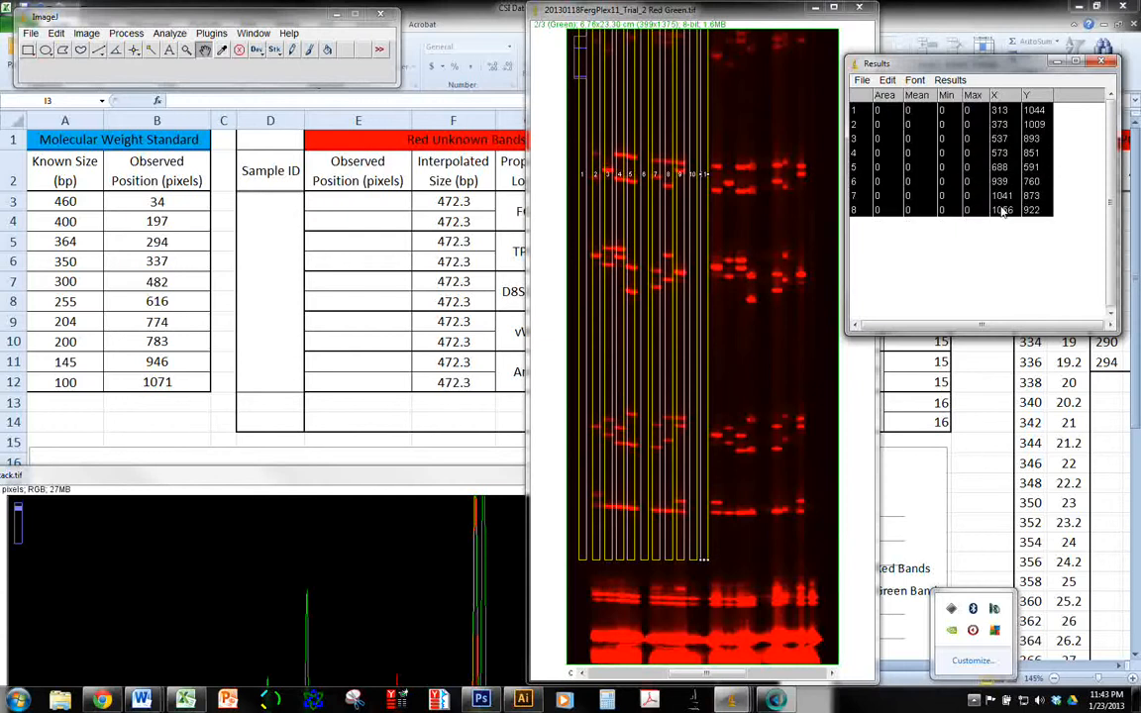
{"action": "key", "text": "ctrl+c"}
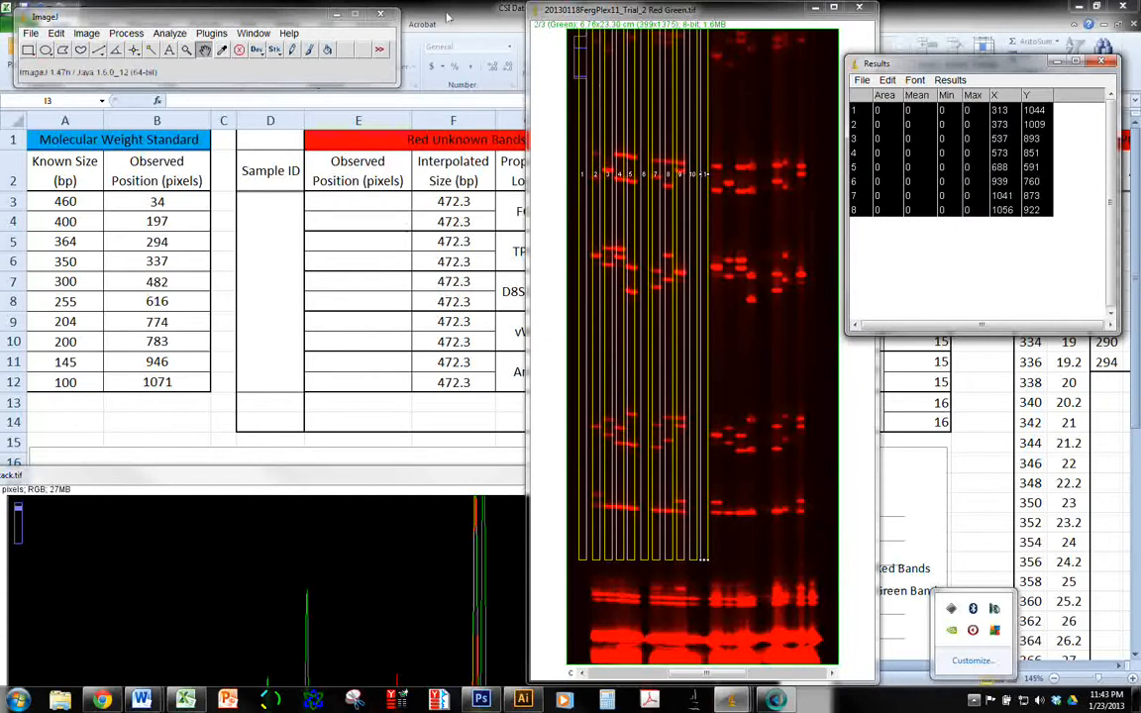
Switch to the CSI Data Analysis workbook, clear the old ladder measurements in A36:G45, and paste the copied red measurements at A36
{"action": "left_click", "coordinate": [448, 18]}
{"action": "scroll", "coordinate": [211, 402], "scroll_direction": "down", "scroll_amount": 6}
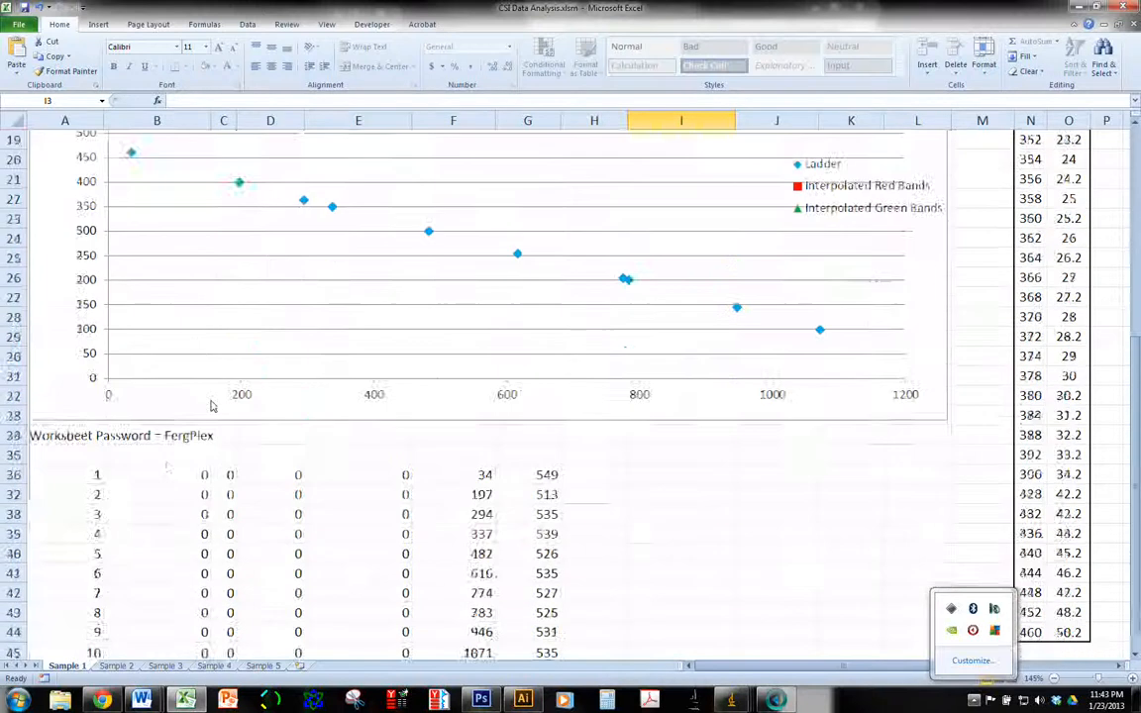
{"action": "scroll", "coordinate": [186, 427], "scroll_direction": "down", "scroll_amount": 1}
{"action": "left_click_drag", "start_coordinate": [61, 442], "coordinate": [554, 620]}
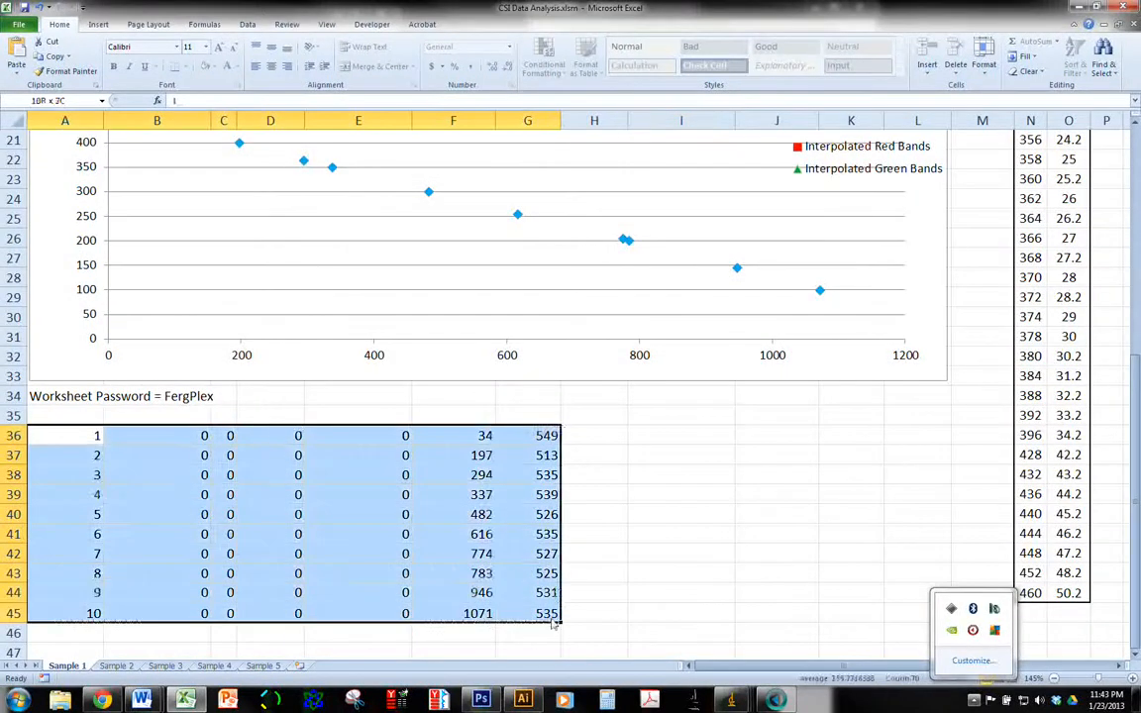
{"action": "key", "text": "Delete"}
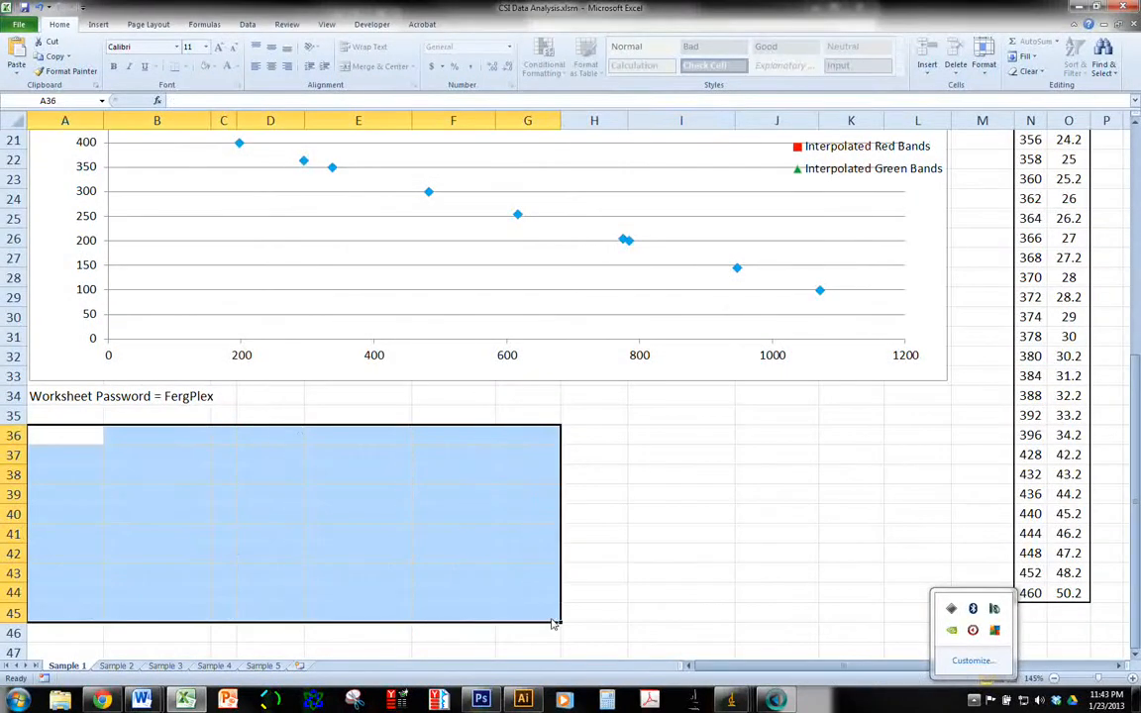
{"action": "left_click", "coordinate": [46, 437]}
{"action": "key", "text": "ctrl+v"}
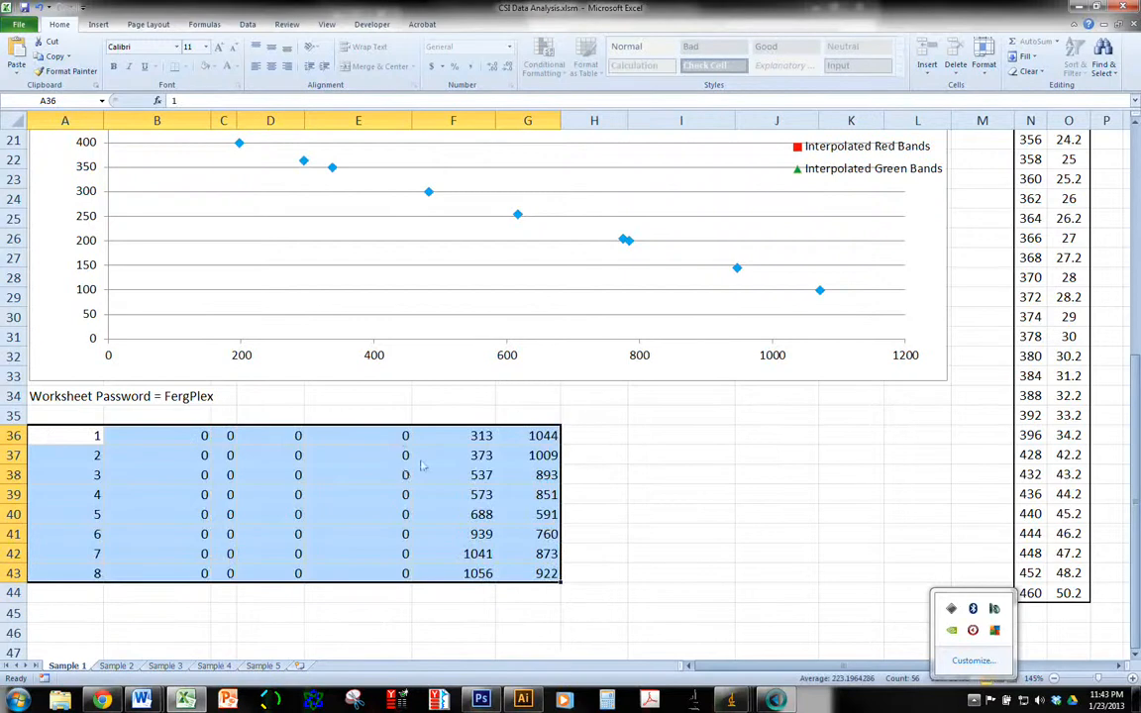
Copy the X positions in F36:F43 and paste them as values only into the Red Unknown Bands' Observed Position column from cell E3
{"action": "left_click_drag", "start_coordinate": [476, 443], "coordinate": [475, 584]}
{"action": "key", "text": "ctrl+c"}
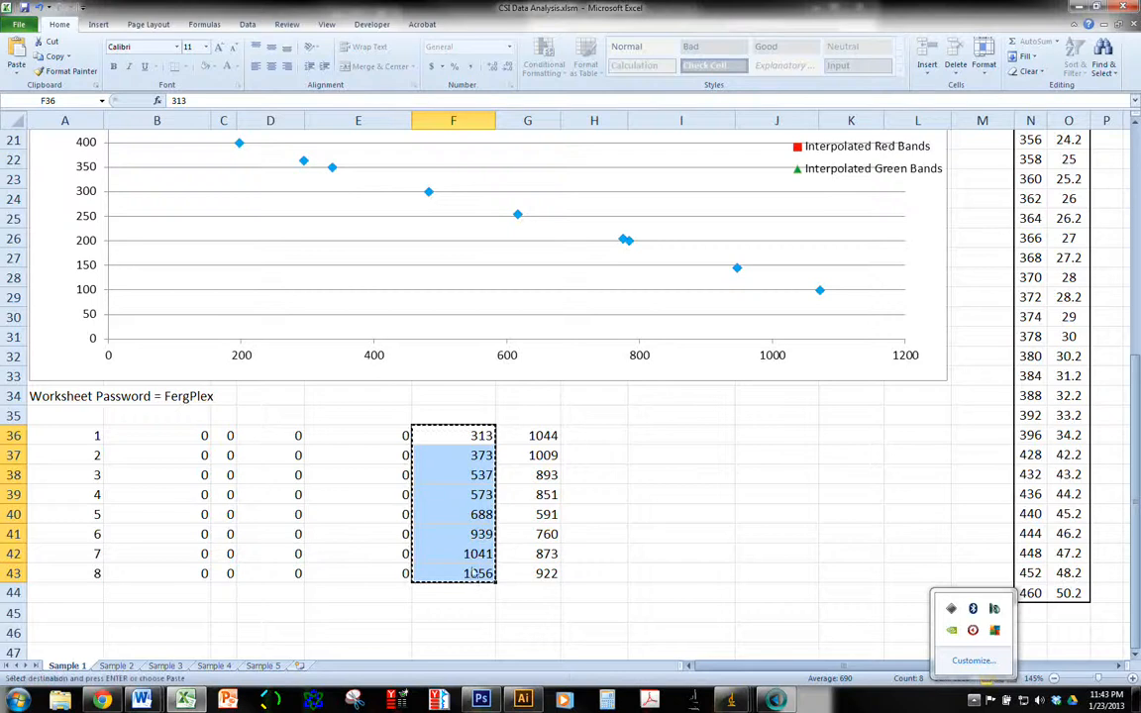
{"action": "scroll", "coordinate": [402, 376], "scroll_direction": "up", "scroll_amount": 7}
{"action": "left_click", "coordinate": [369, 198]}
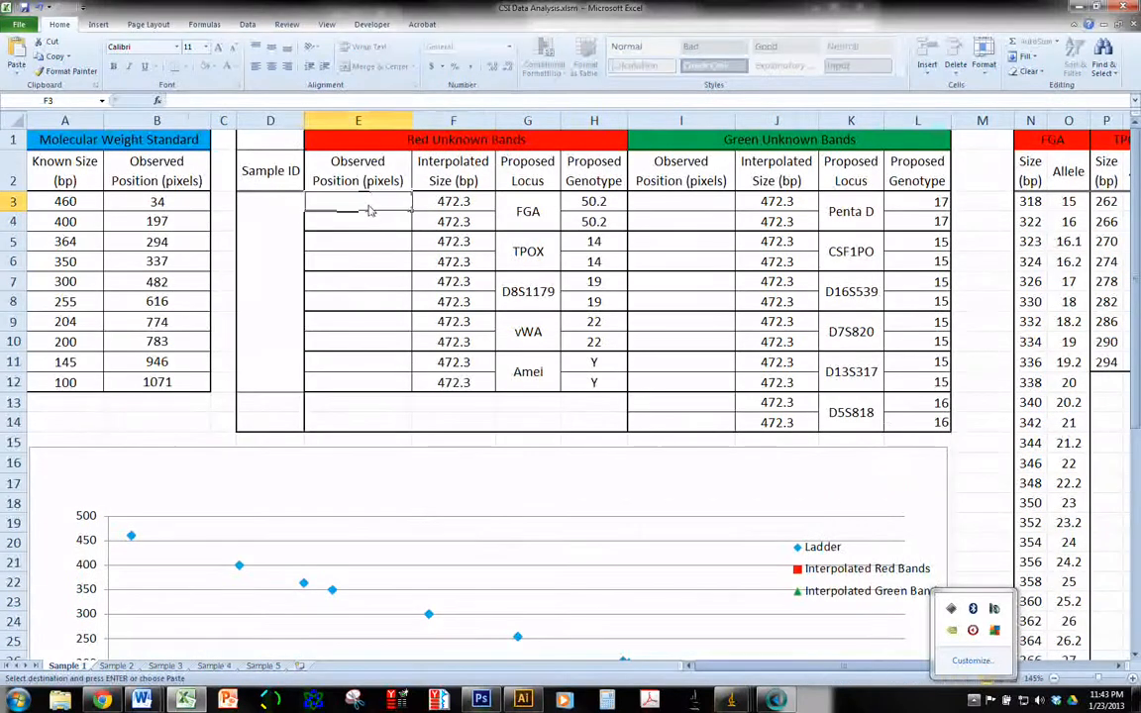
{"action": "key", "text": "ctrl+v"}
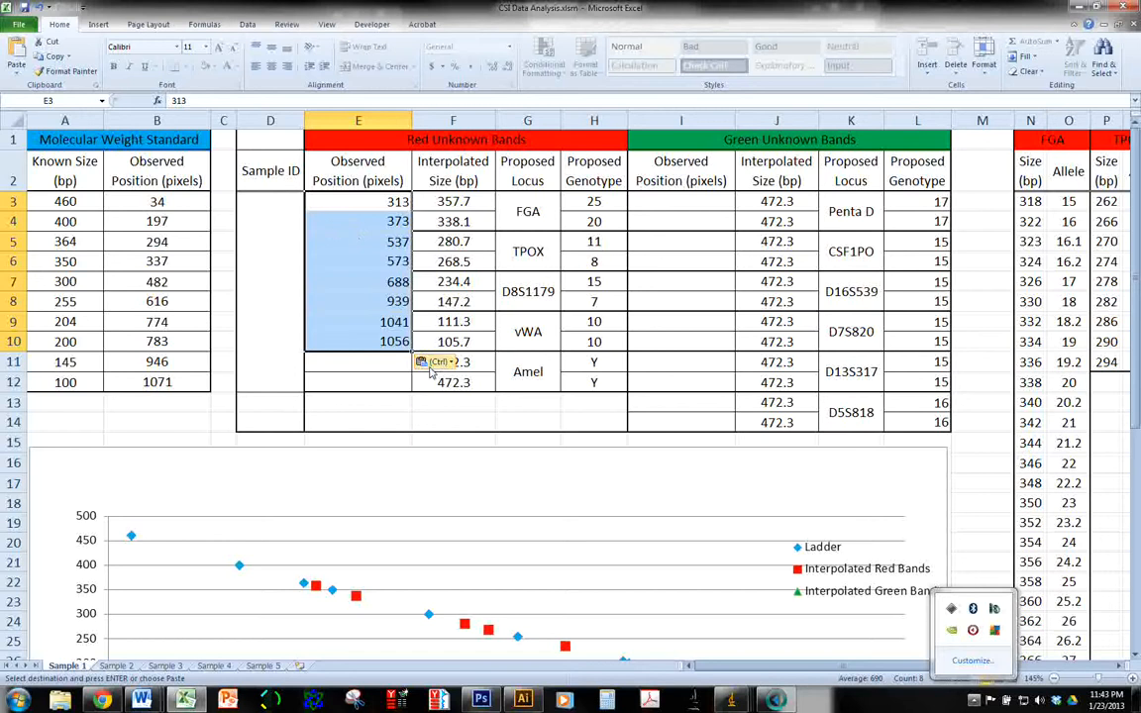
{"action": "left_click", "coordinate": [436, 363]}
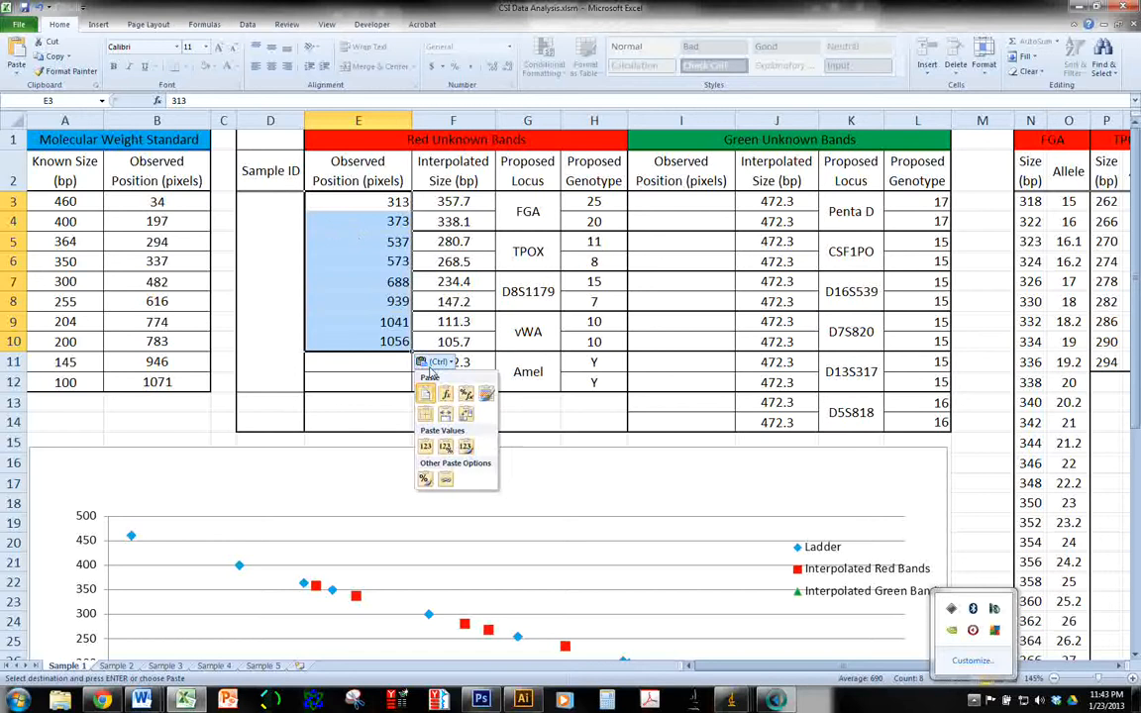
{"action": "left_click", "coordinate": [426, 447]}
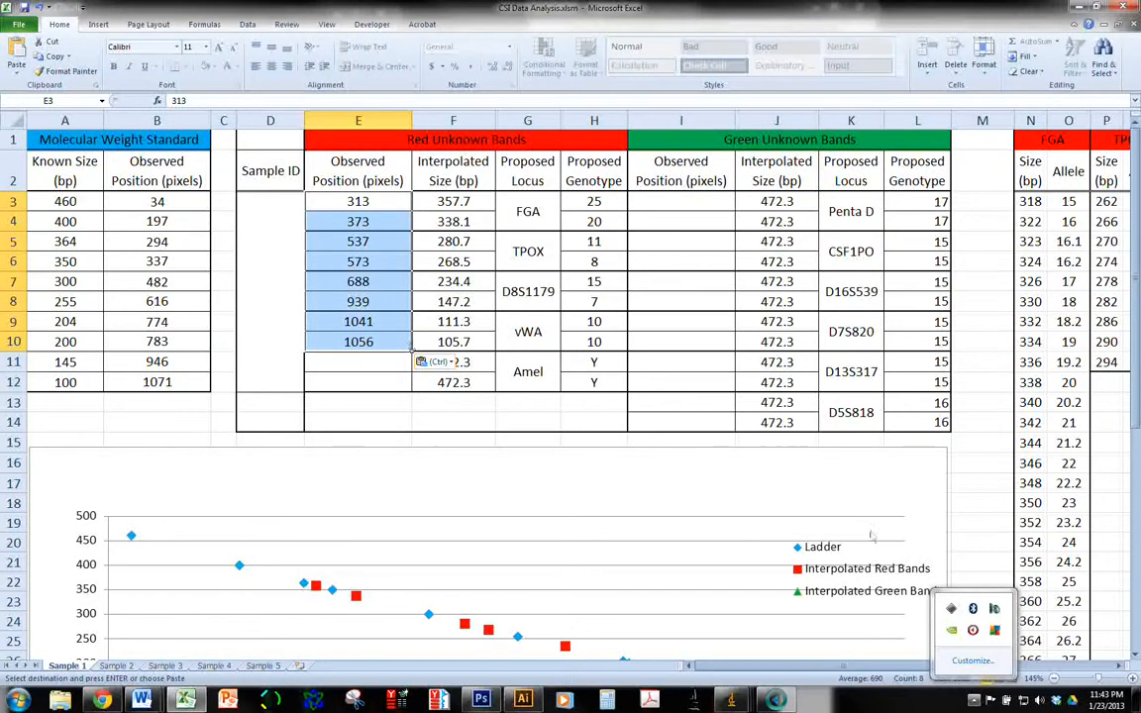
Bring the red-channel gel image beside the worksheet and compare its bands with the proposed red loci and genotypes
{"action": "mouse_move", "coordinate": [733, 700]}
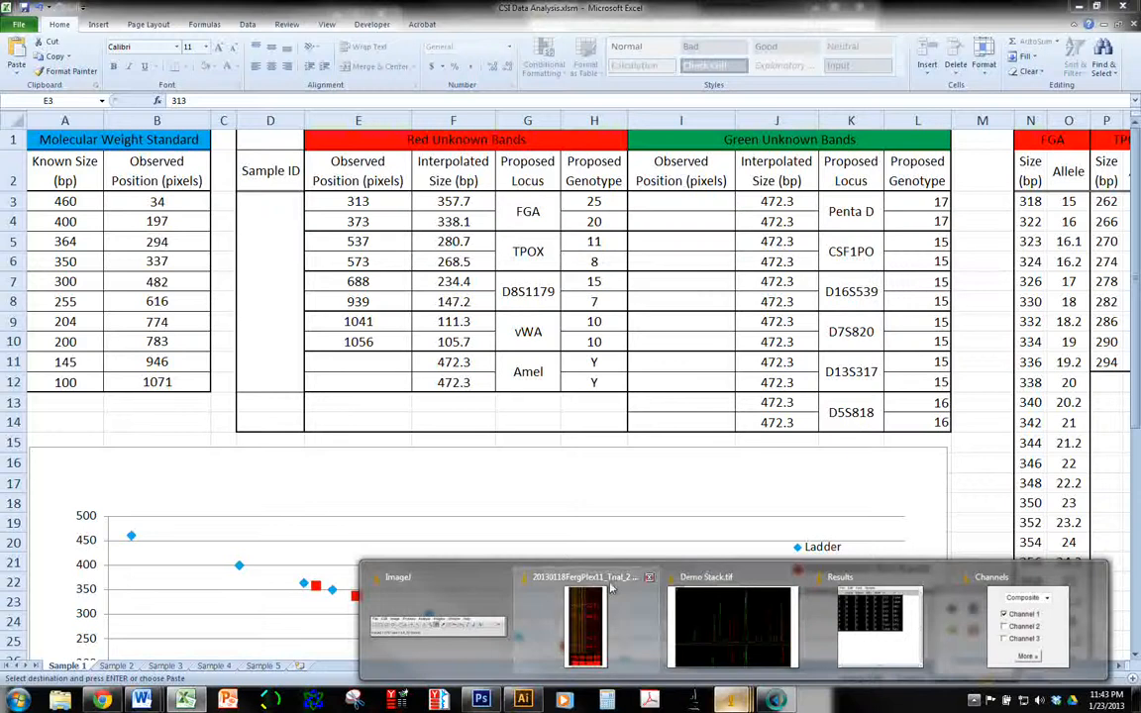
{"action": "left_click", "coordinate": [560, 619]}
{"action": "left_click_drag", "start_coordinate": [642, 8], "coordinate": [751, 8]}
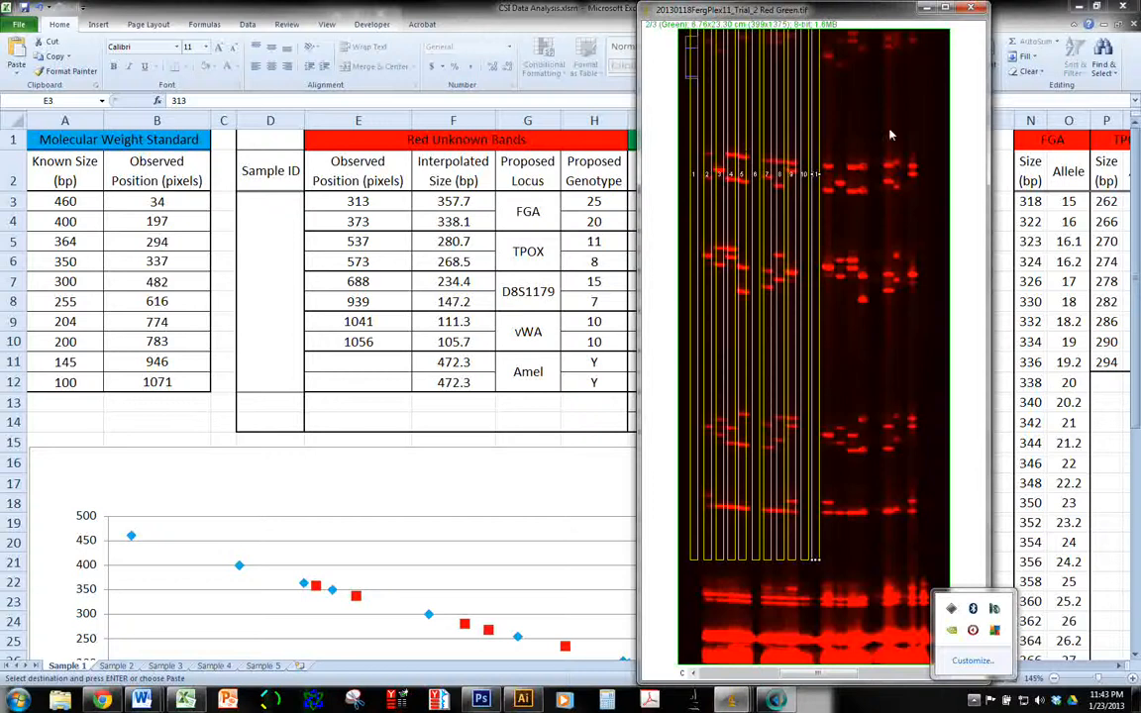
{"action": "left_click_drag", "start_coordinate": [890, 135], "coordinate": [887, 301]}
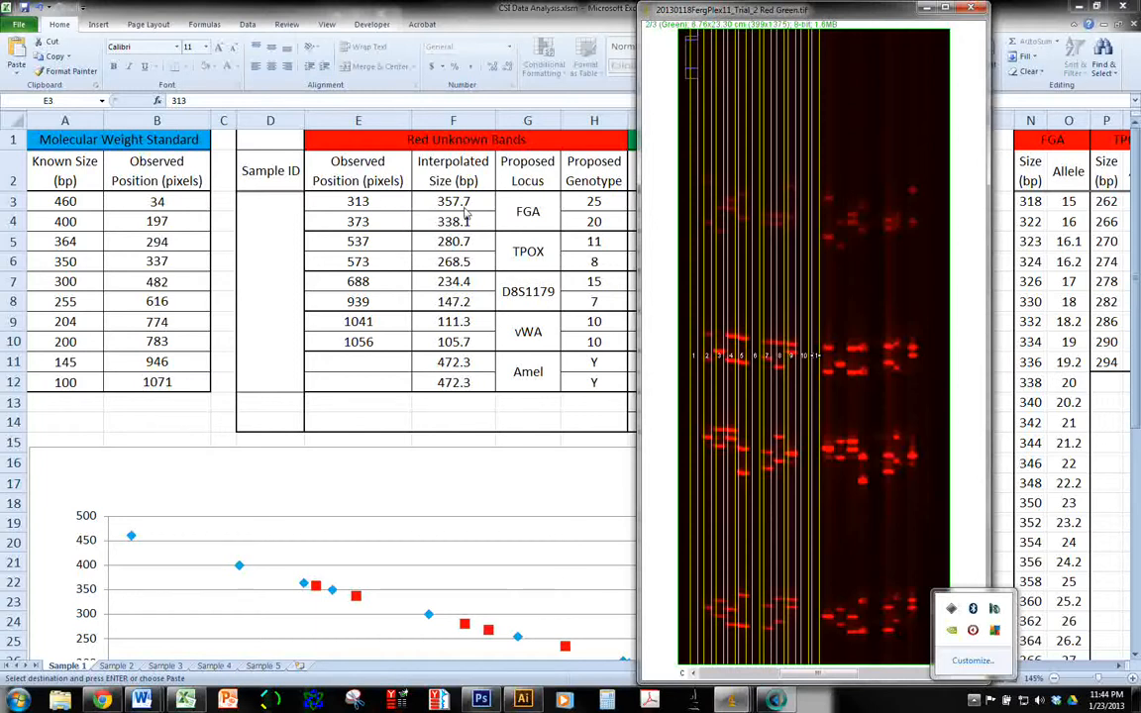
Inspect the FGA genotype formula in cell H3 and the FGA size and allele lookup table it refers to
{"action": "left_click", "coordinate": [593, 203]}
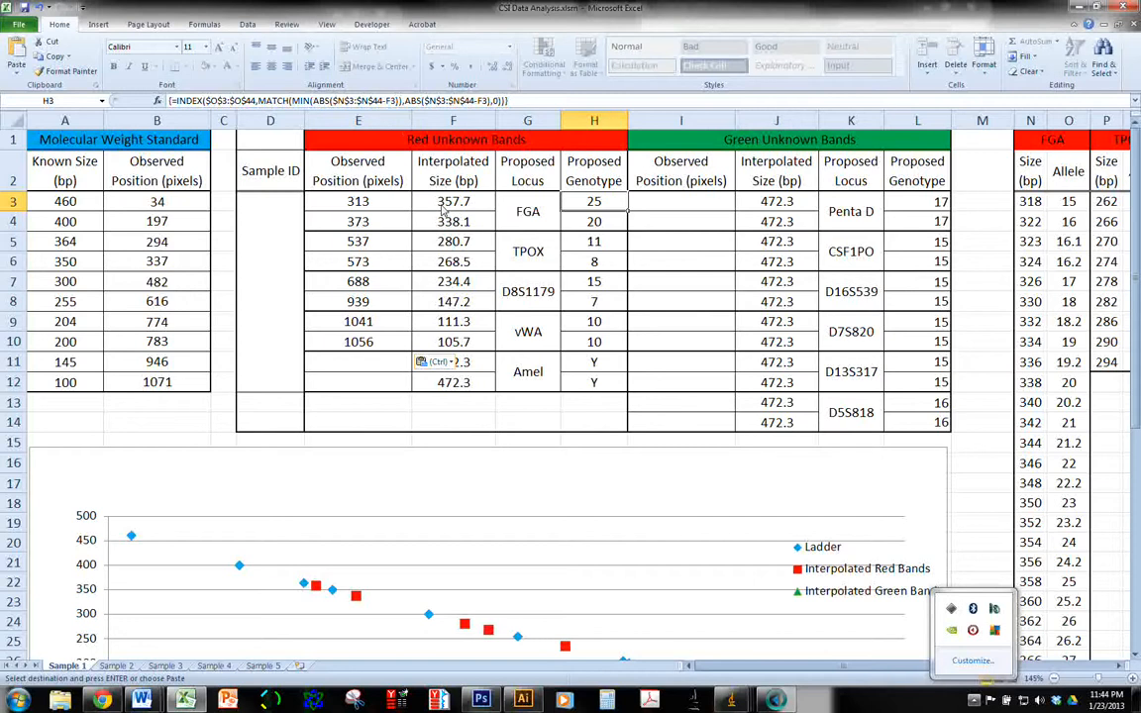
{"action": "left_click", "coordinate": [1067, 201]}
{"action": "scroll", "coordinate": [1068, 201], "scroll_direction": "down", "scroll_amount": 2}
{"action": "scroll", "coordinate": [1067, 201], "scroll_direction": "up", "scroll_amount": 2}
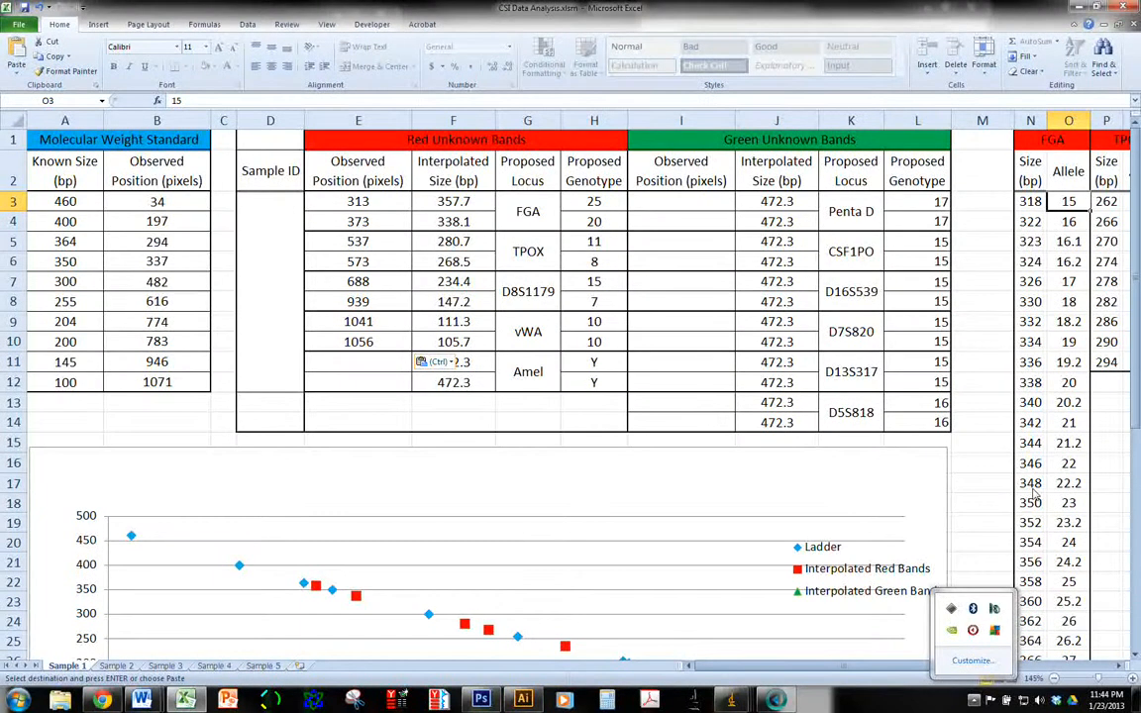
Check the FGA genotype in H3 against the 358 bp lookup entry in N22, and view the gel image's red bands beside the D8S1179 and vWA rows
{"action": "left_click", "coordinate": [594, 204]}
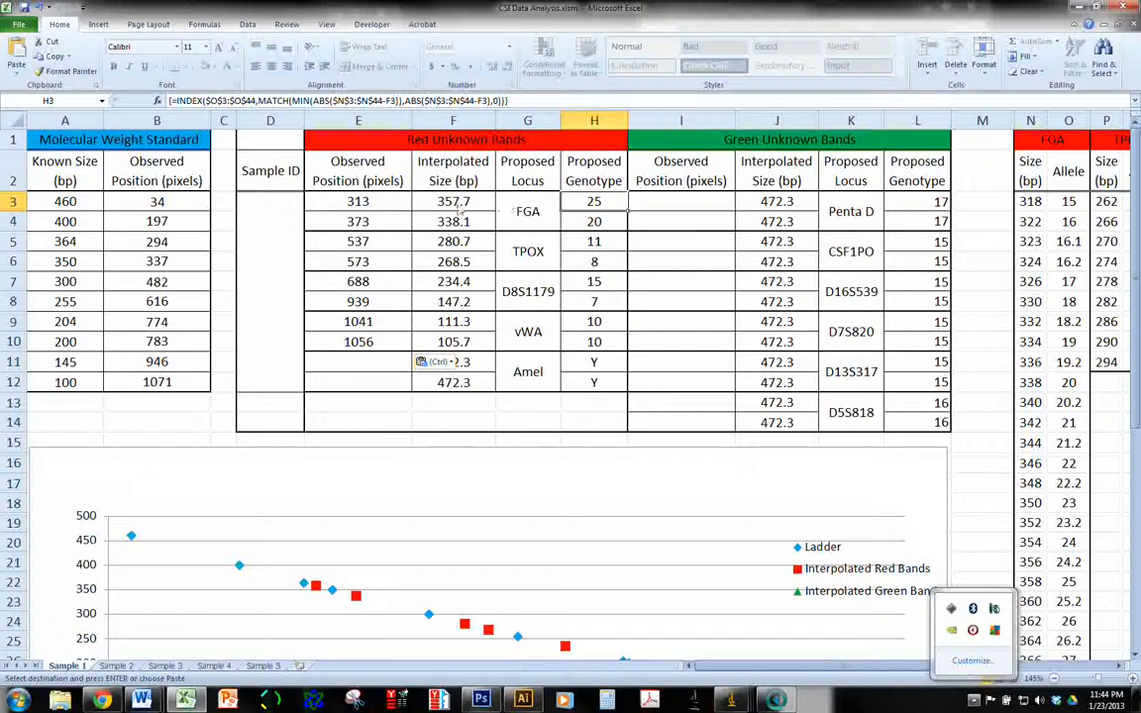
{"action": "left_click", "coordinate": [1038, 584]}
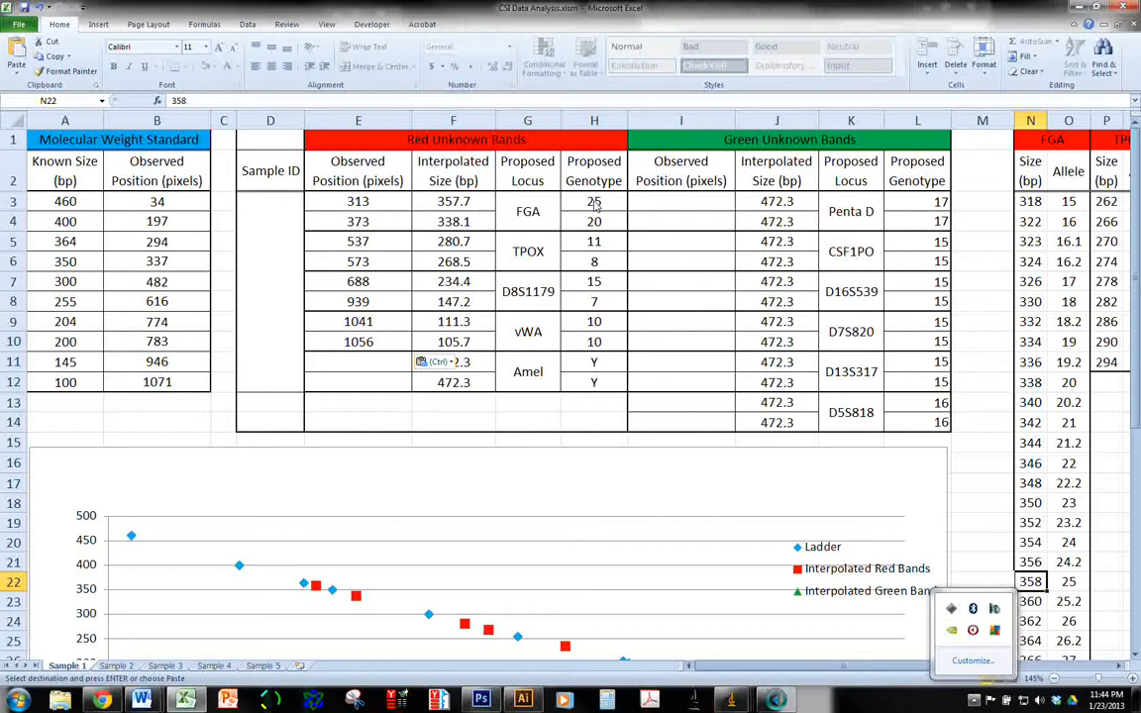
{"action": "left_click", "coordinate": [731, 700]}
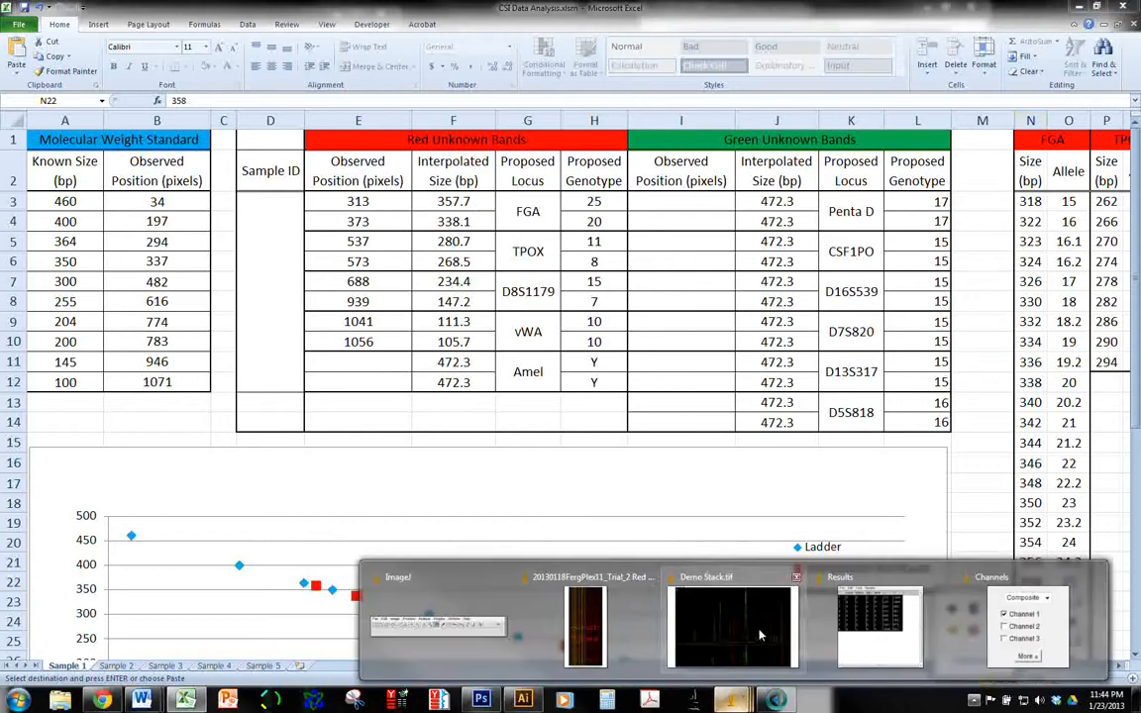
{"action": "left_click", "coordinate": [586, 626]}
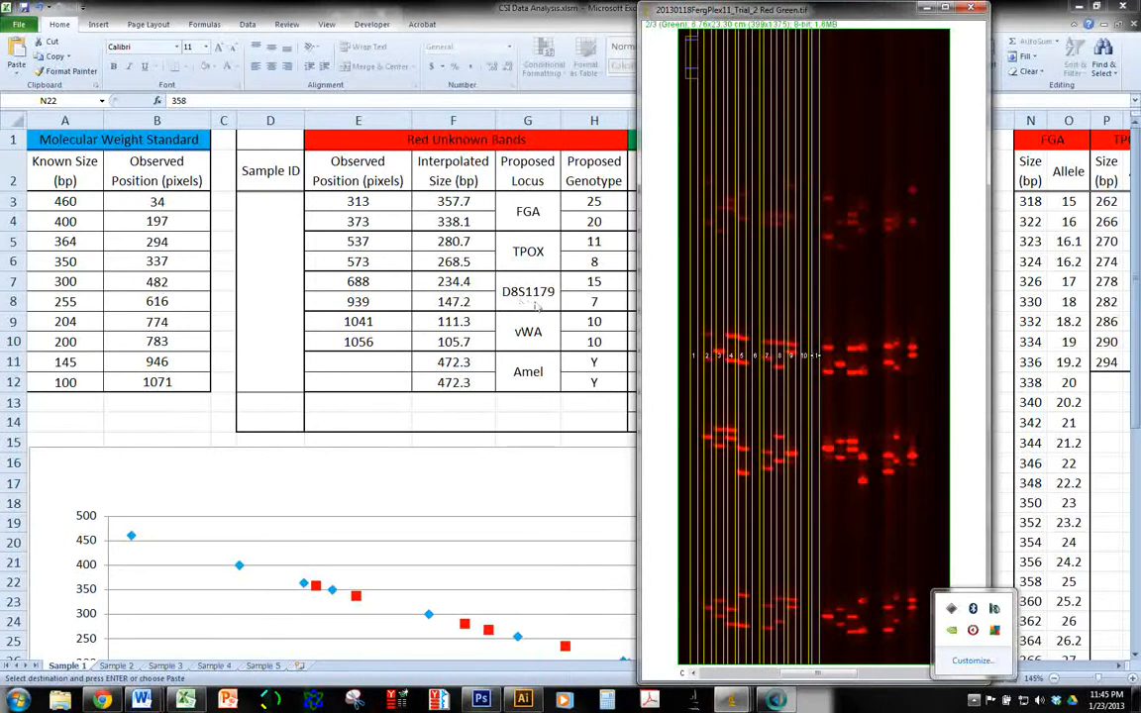
{"action": "left_click", "coordinate": [383, 286]}
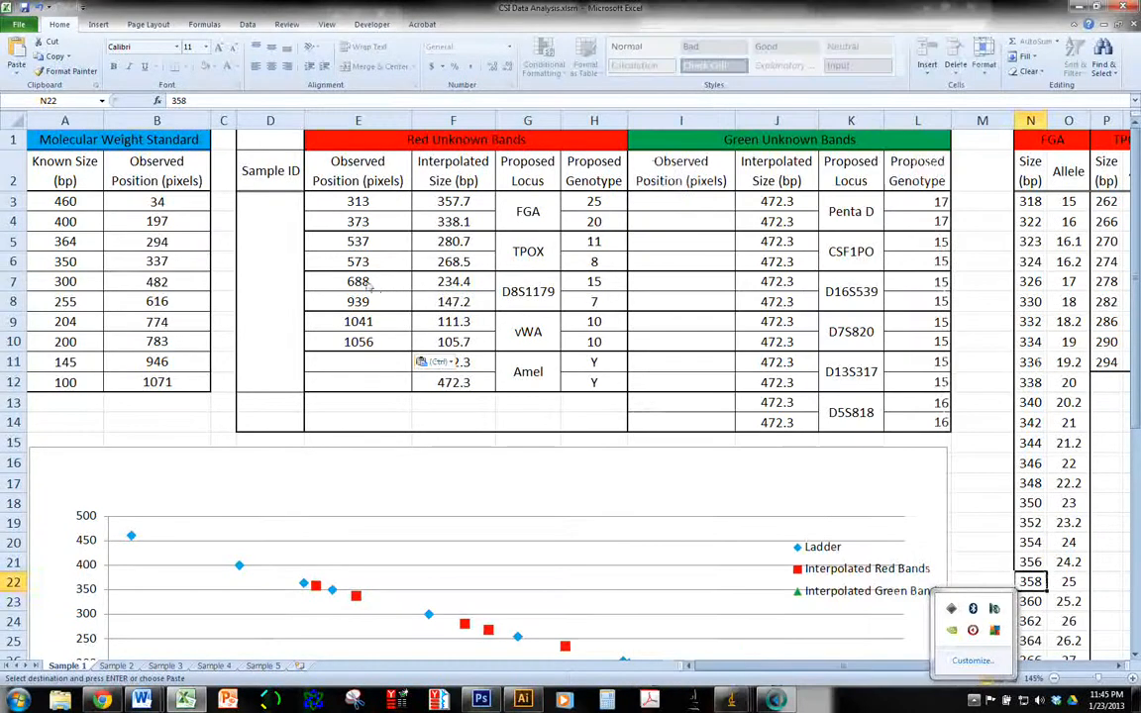
Move the red observed positions in E8:E10 down one row to E9:E11, leaving the second D8S1179 cell empty
{"action": "left_click", "coordinate": [361, 283]}
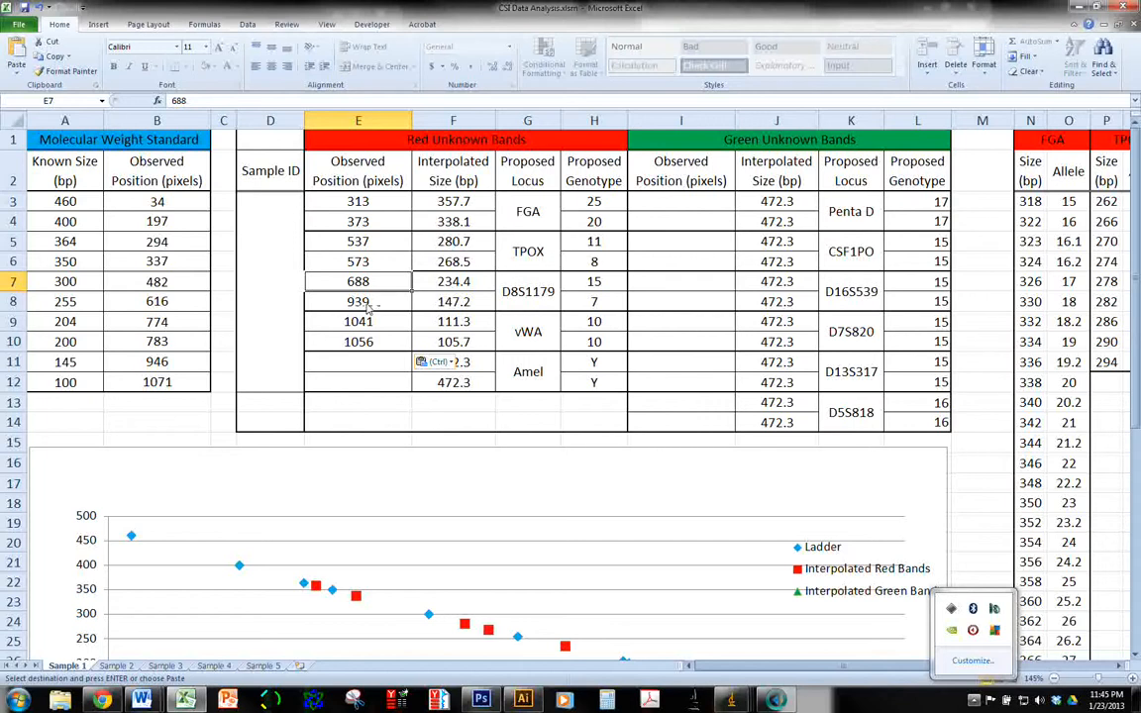
{"action": "left_click_drag", "start_coordinate": [370, 308], "coordinate": [372, 342]}
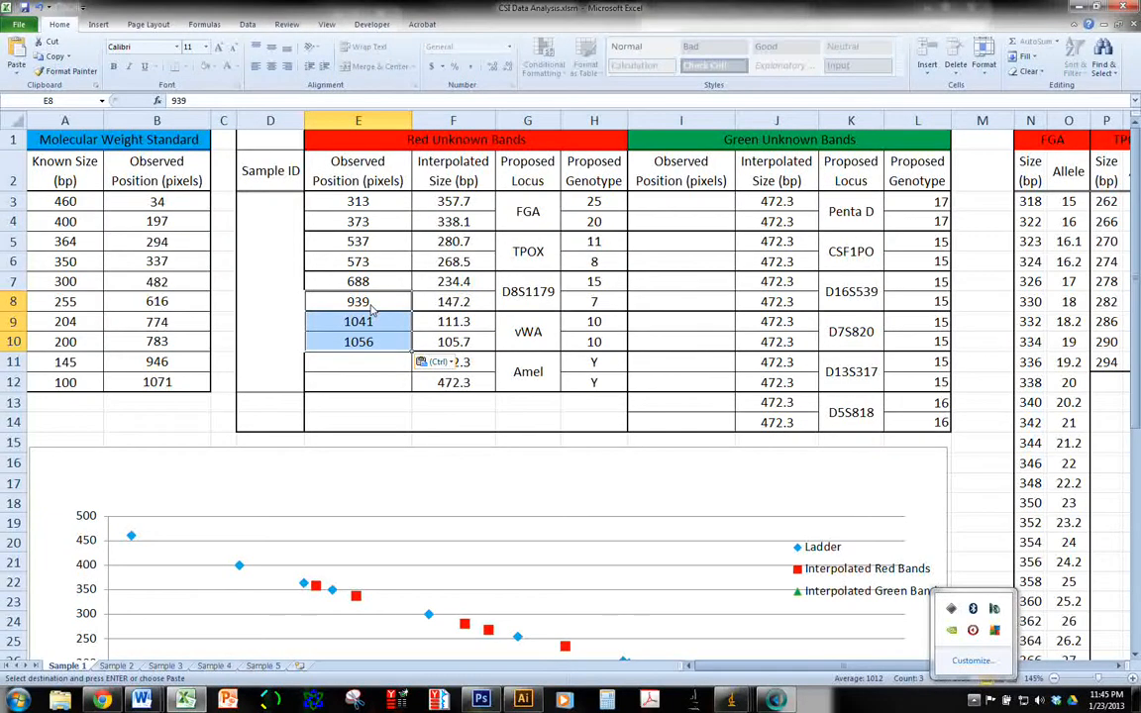
{"action": "key", "text": "ctrl+c"}
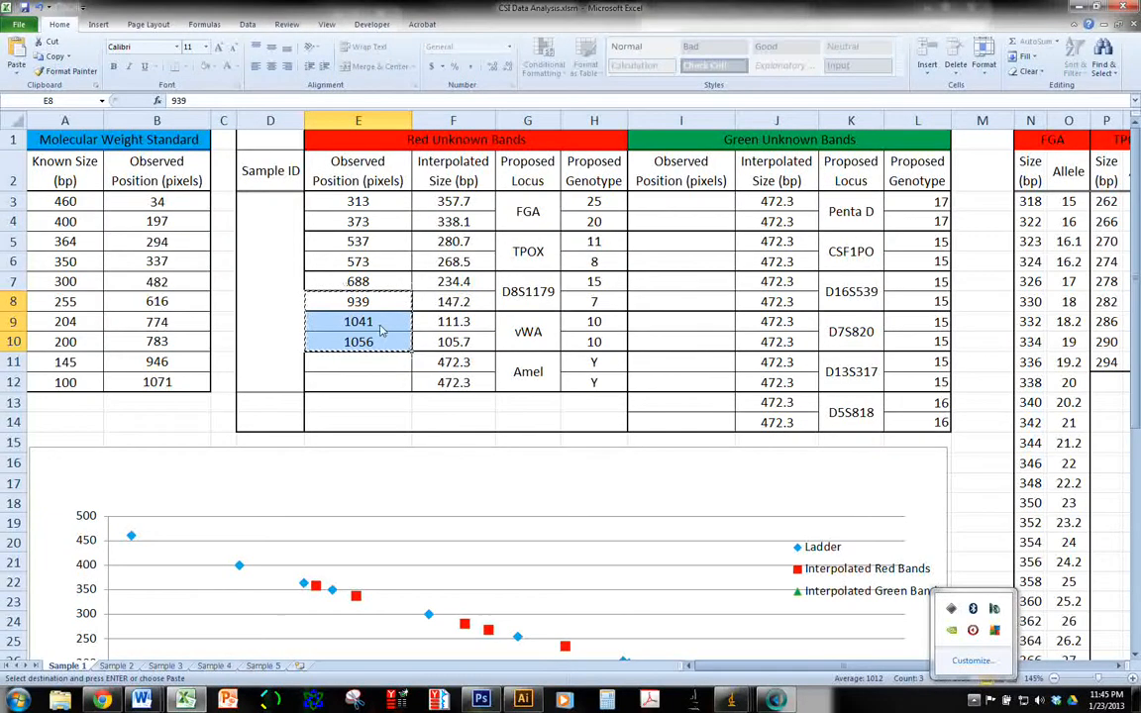
{"action": "left_click", "coordinate": [379, 329]}
{"action": "right_click", "coordinate": [382, 329]}
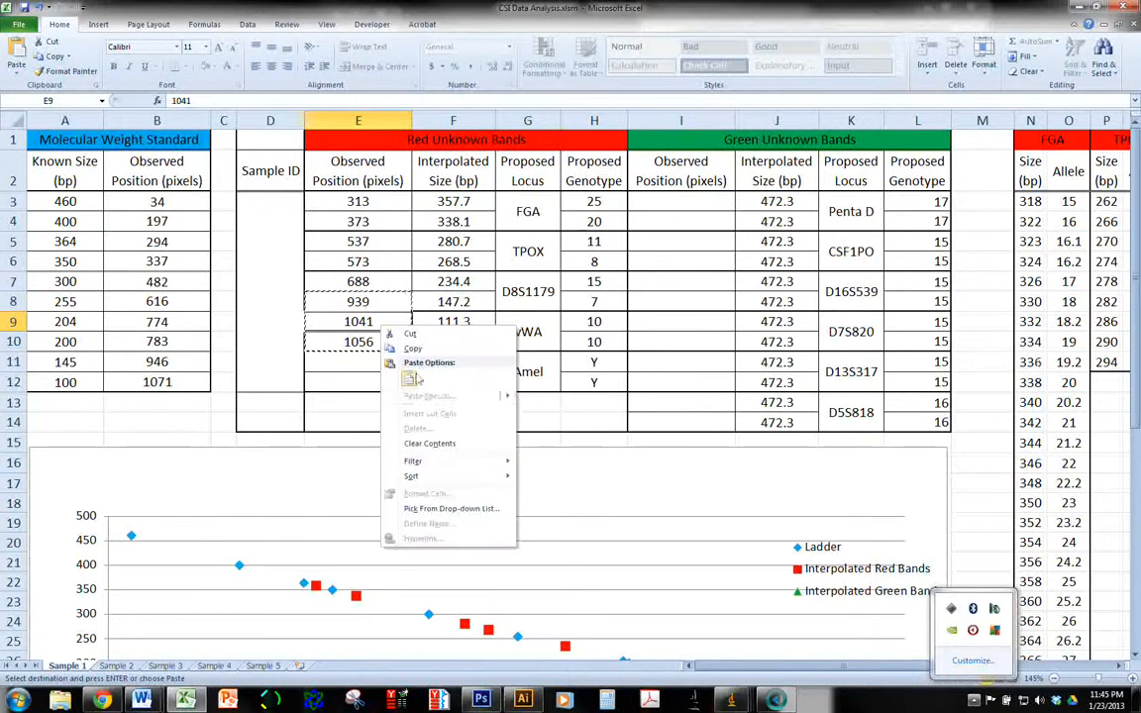
{"action": "left_click", "coordinate": [410, 379]}
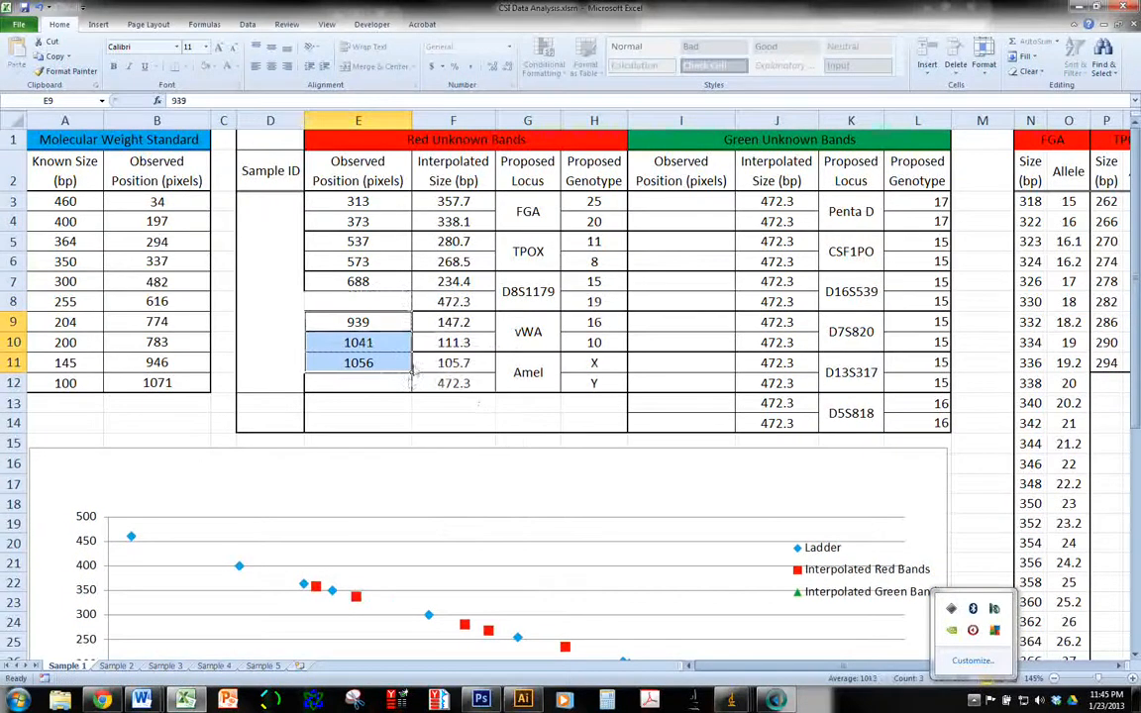
{"action": "key", "text": "ctrl+z"}
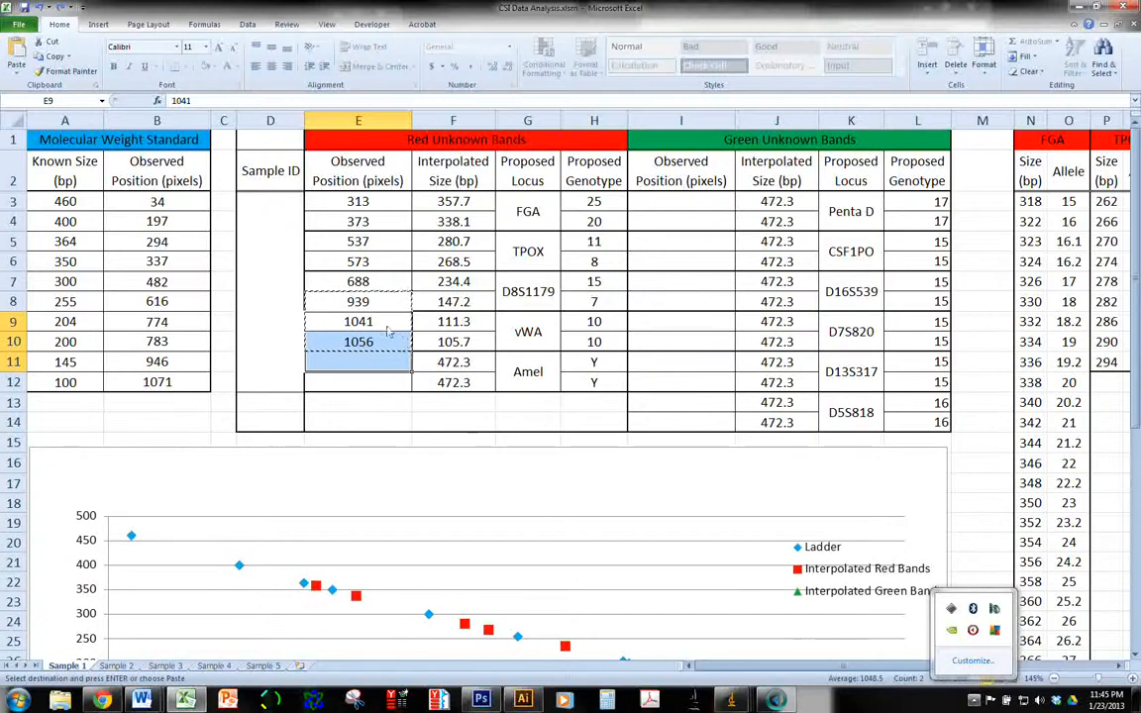
{"action": "left_click", "coordinate": [390, 327]}
{"action": "key", "text": "ctrl+v"}
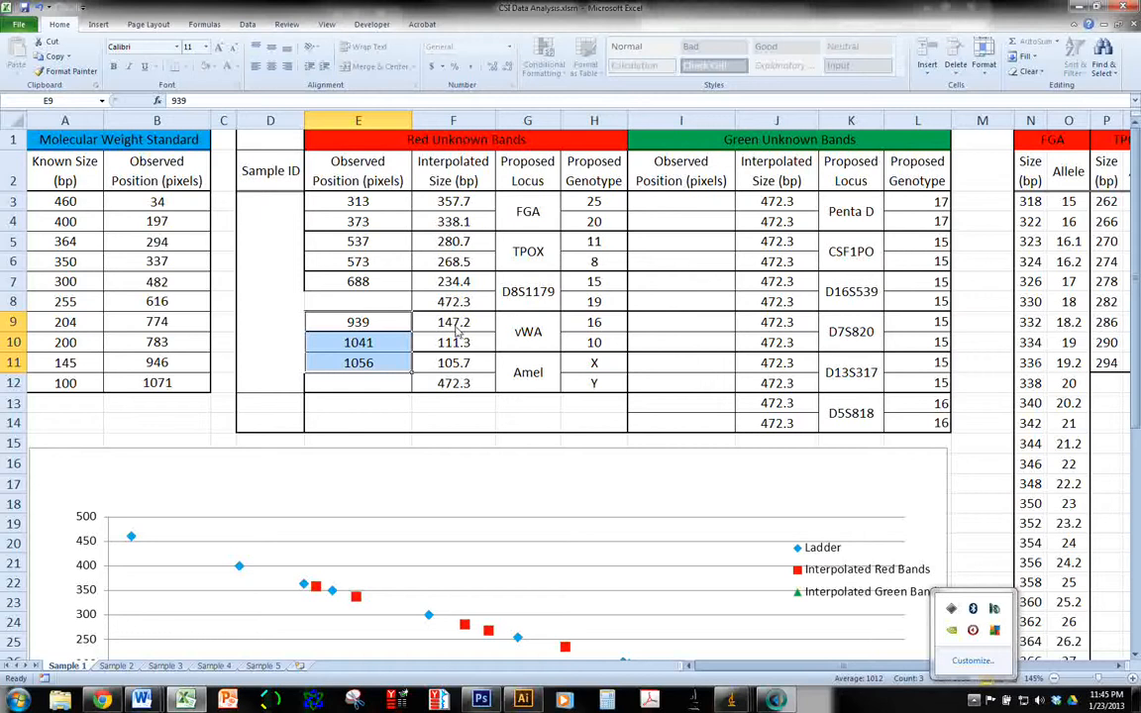
Copy the D8S1179 observed position 688 from E7 into E8 so both alleles use the same band
{"action": "left_click", "coordinate": [597, 304]}
{"action": "left_click", "coordinate": [384, 305]}
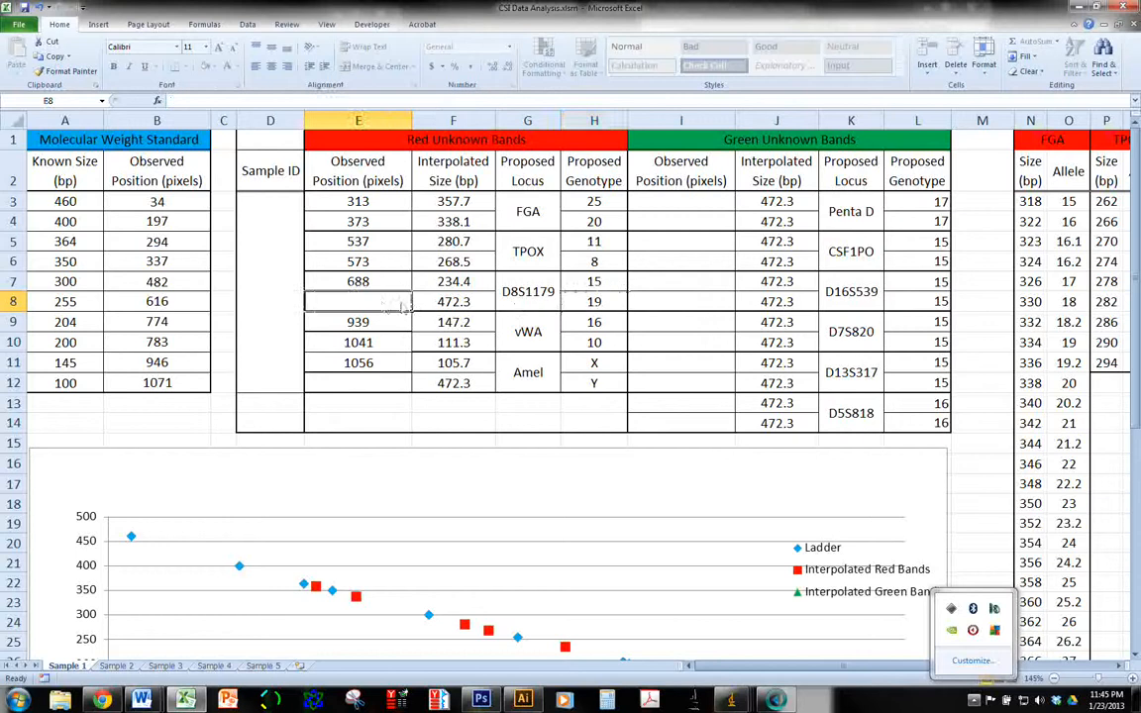
{"action": "key", "text": "Up"}
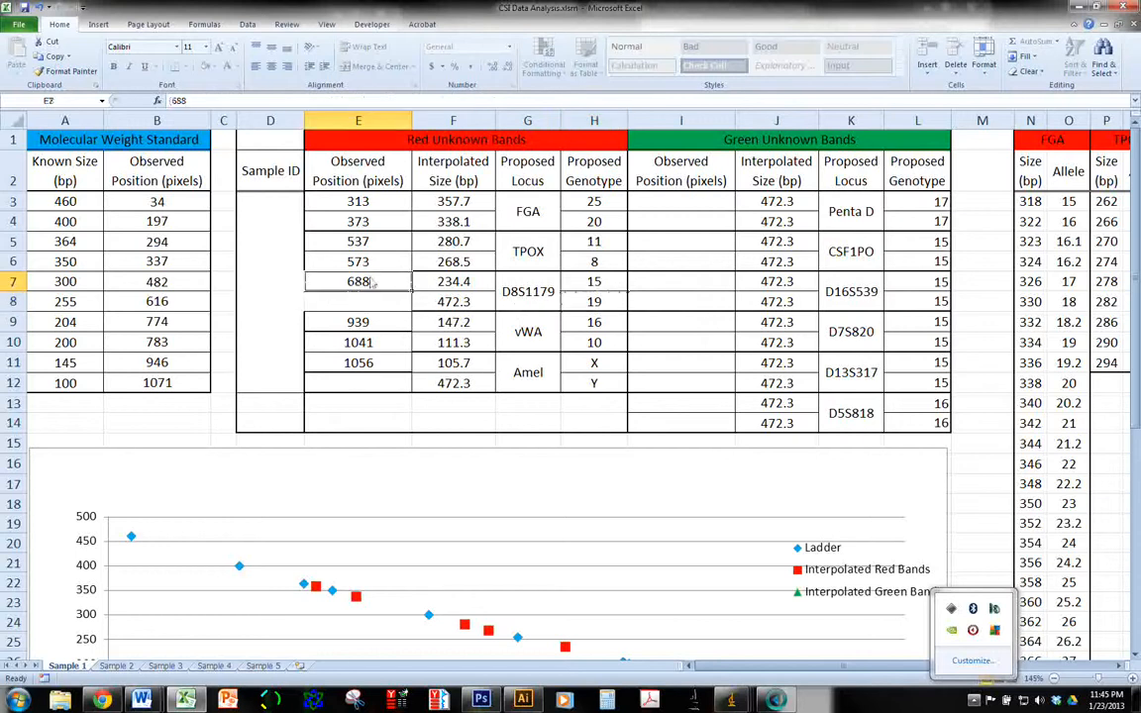
{"action": "key", "text": "ctrl+c"}
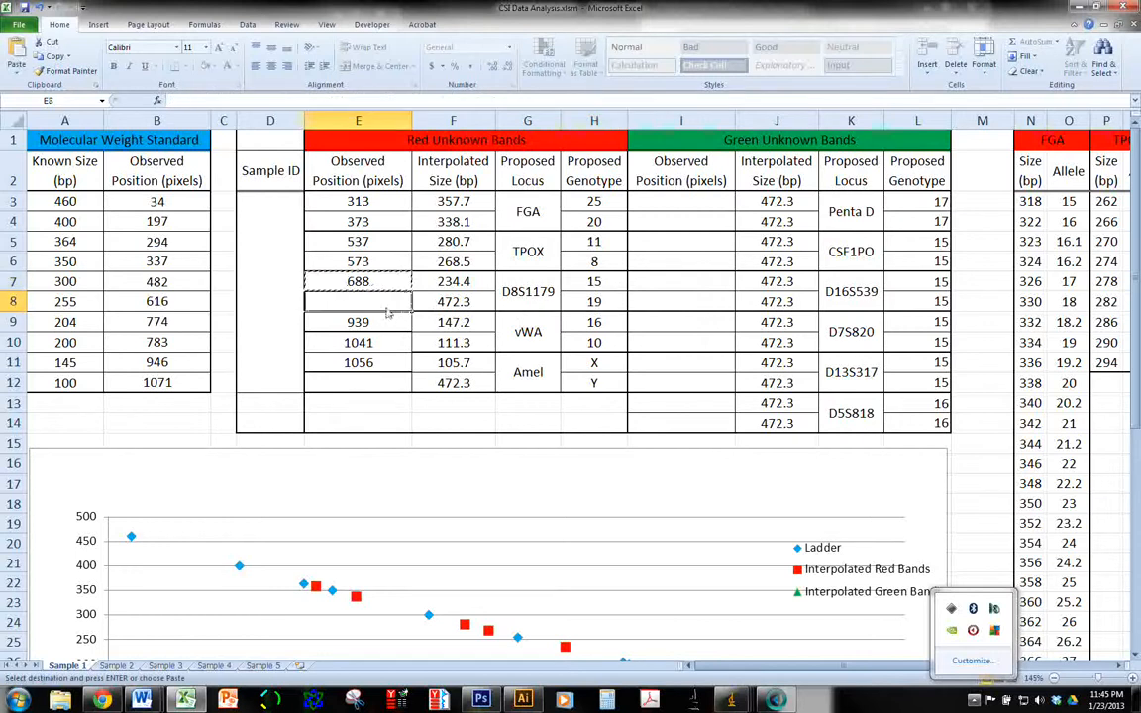
{"action": "left_click", "coordinate": [369, 299]}
{"action": "key", "text": "ctrl+v"}
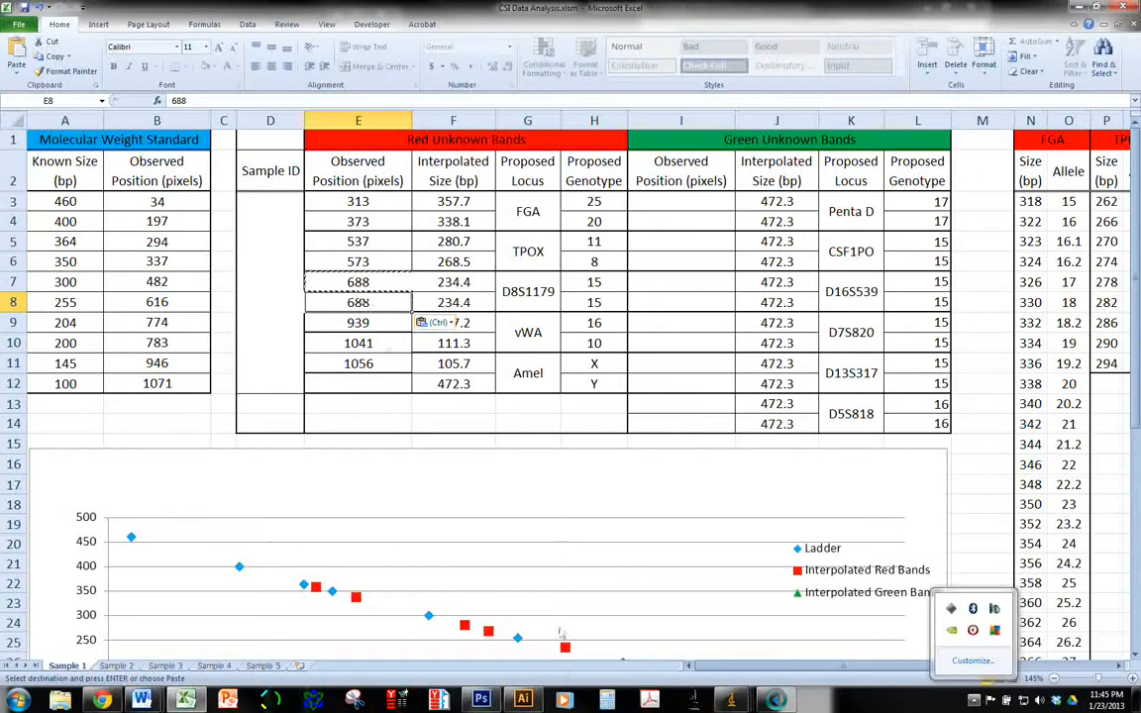
Bring up the red-channel gel image and examine its lower bands against the vWA and Amel rows
{"action": "mouse_move", "coordinate": [738, 701]}
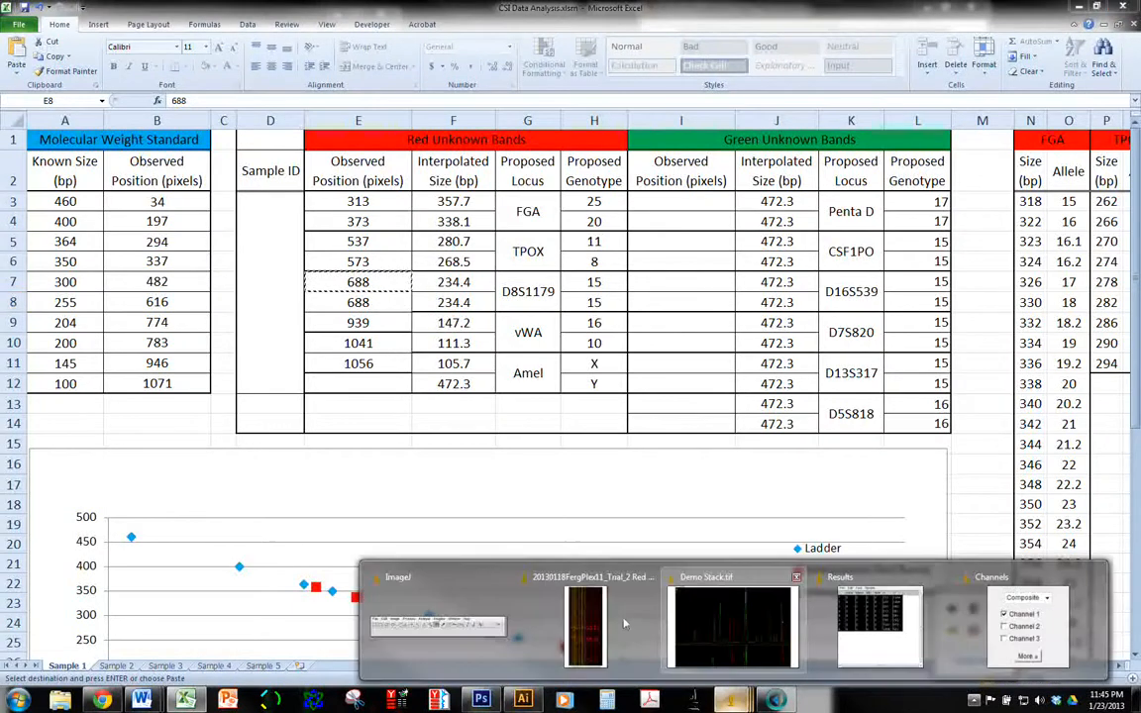
{"action": "left_click", "coordinate": [597, 575]}
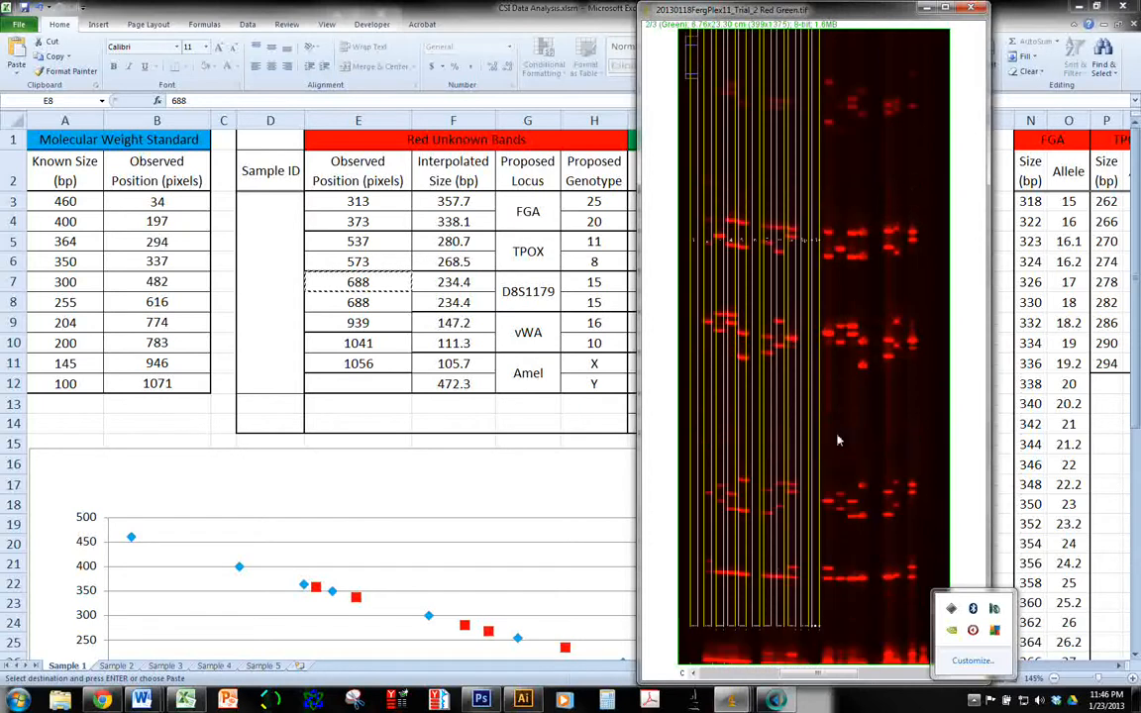
{"action": "left_click_drag", "start_coordinate": [778, 586], "coordinate": [809, 390]}
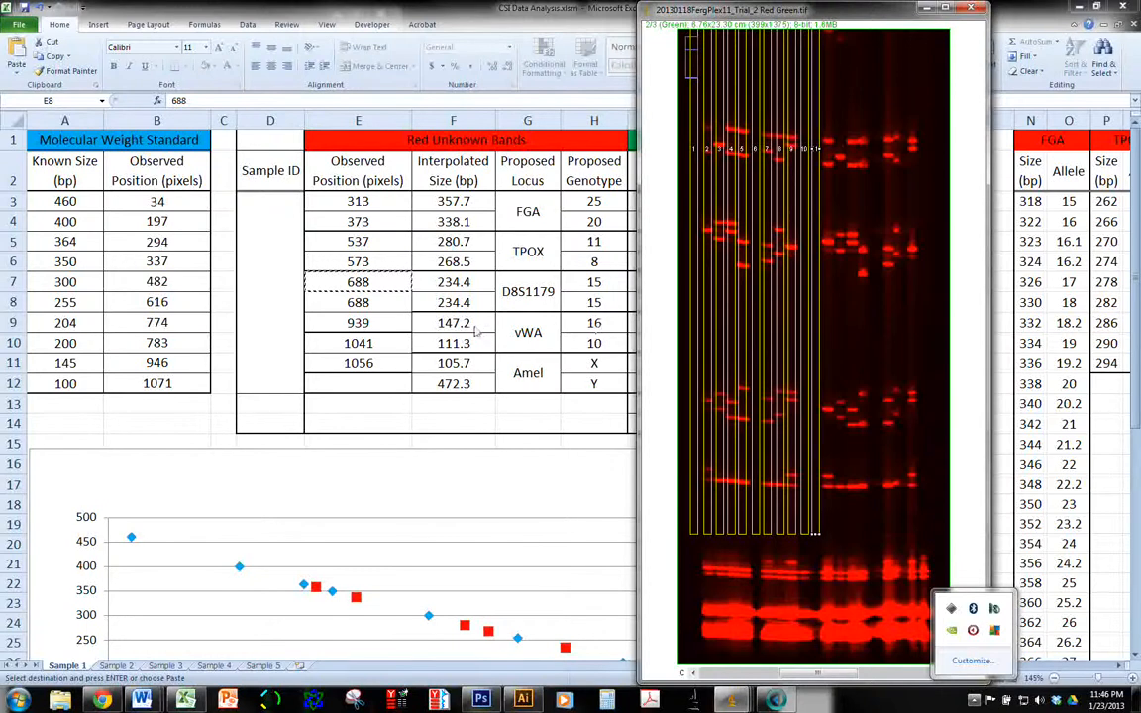
Copy the observed positions 1041 and 1056 from E10:E11 into the Amel rows E11:E12
{"action": "left_click_drag", "start_coordinate": [376, 343], "coordinate": [374, 366]}
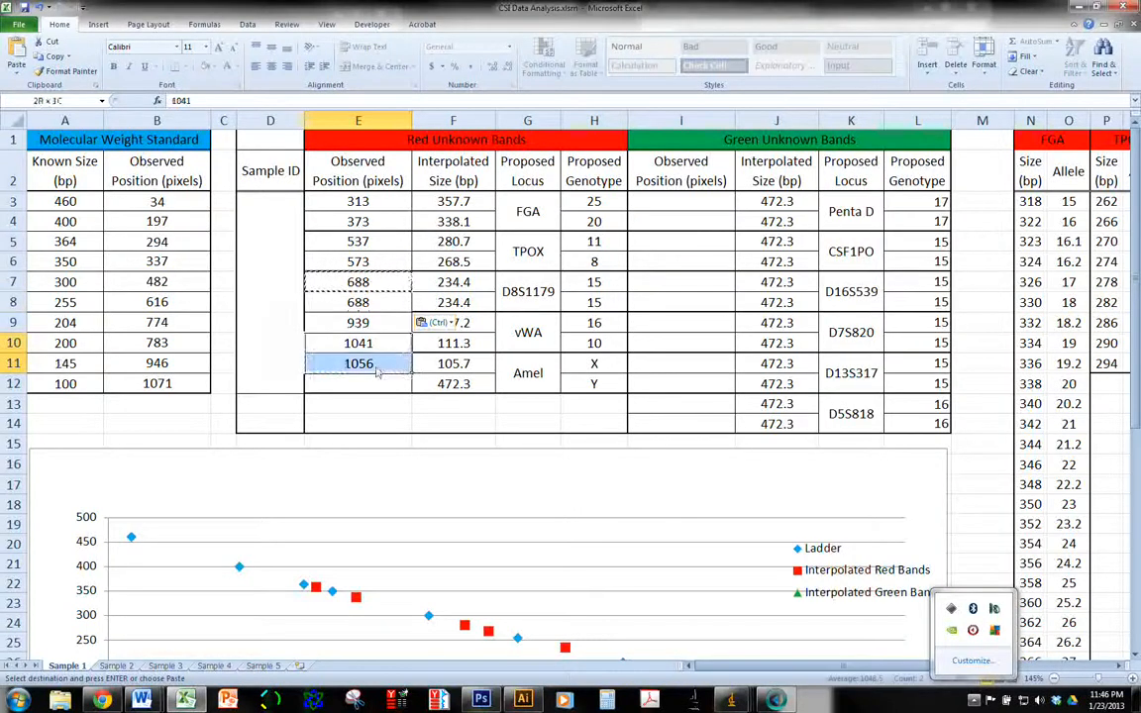
{"action": "key", "text": "ctrl+c"}
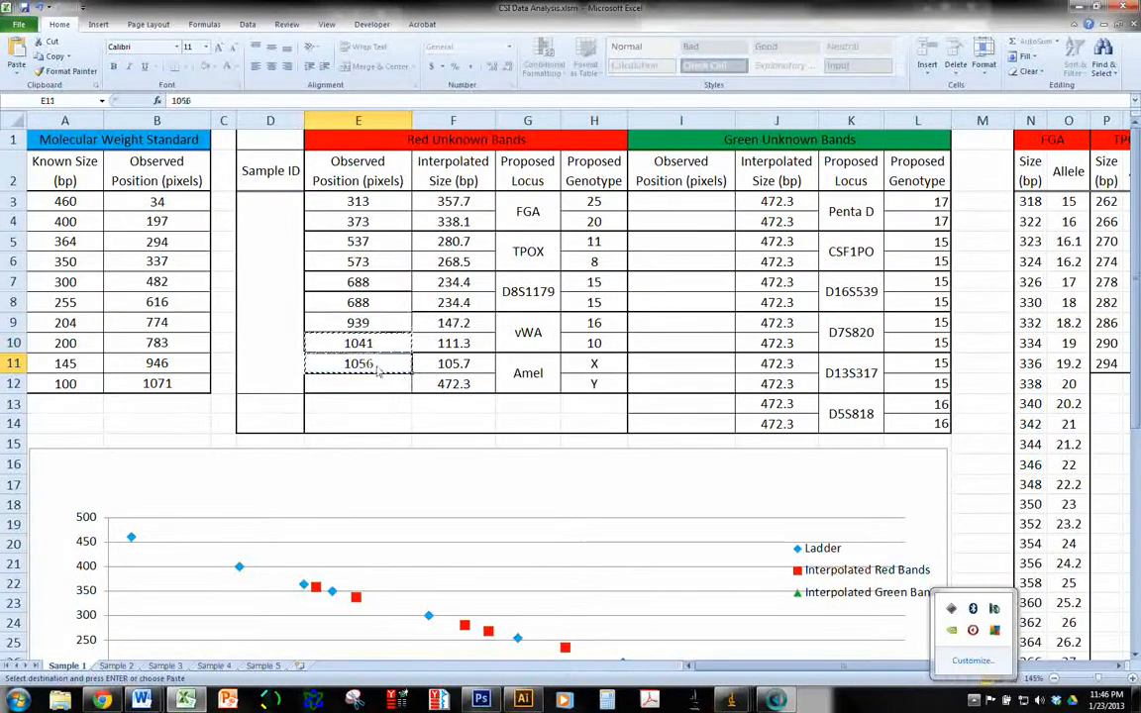
{"action": "left_click", "coordinate": [376, 364]}
{"action": "key", "text": "Return"}
Copy the vWA observed position 939 from E9 into E10, replacing the leftover Amel position
{"action": "left_click", "coordinate": [384, 349]}
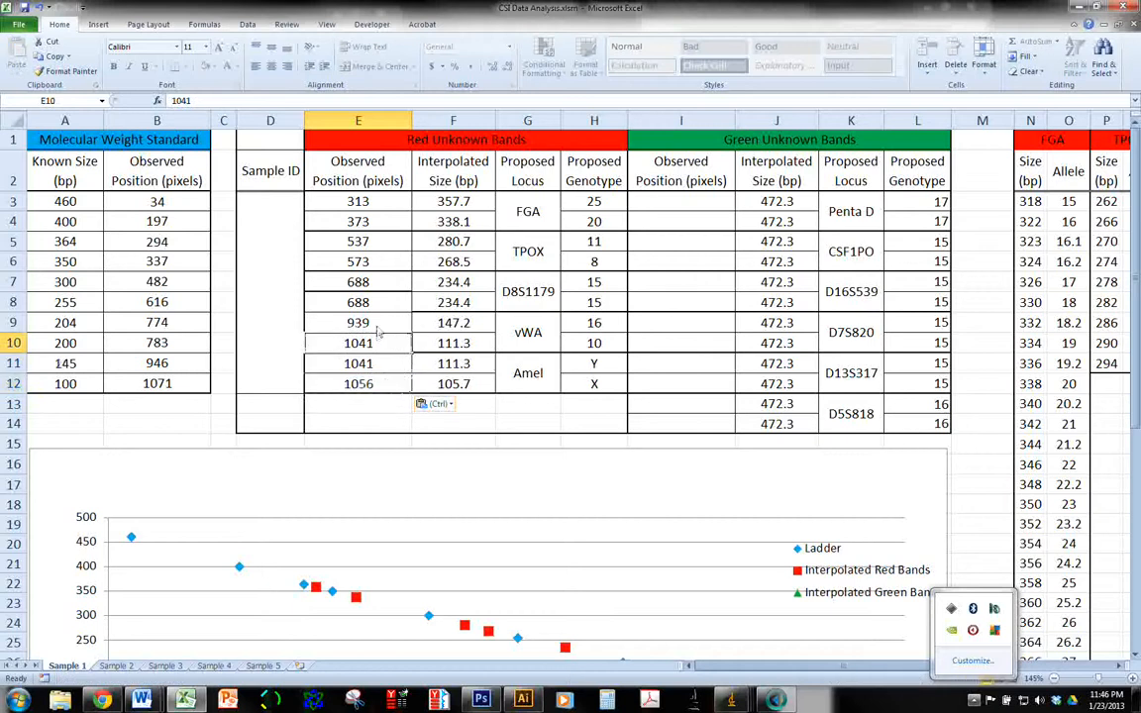
{"action": "key", "text": "Up"}
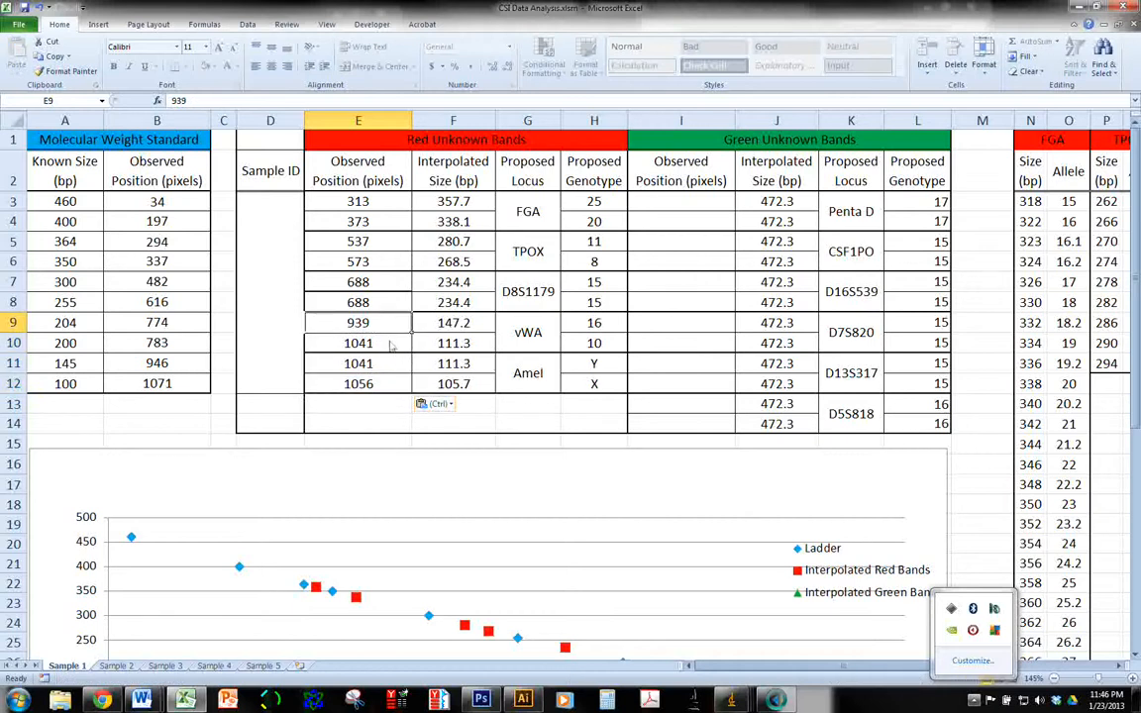
{"action": "key", "text": "ctrl+c"}
{"action": "left_click", "coordinate": [391, 345]}
{"action": "key", "text": "ctrl+v"}
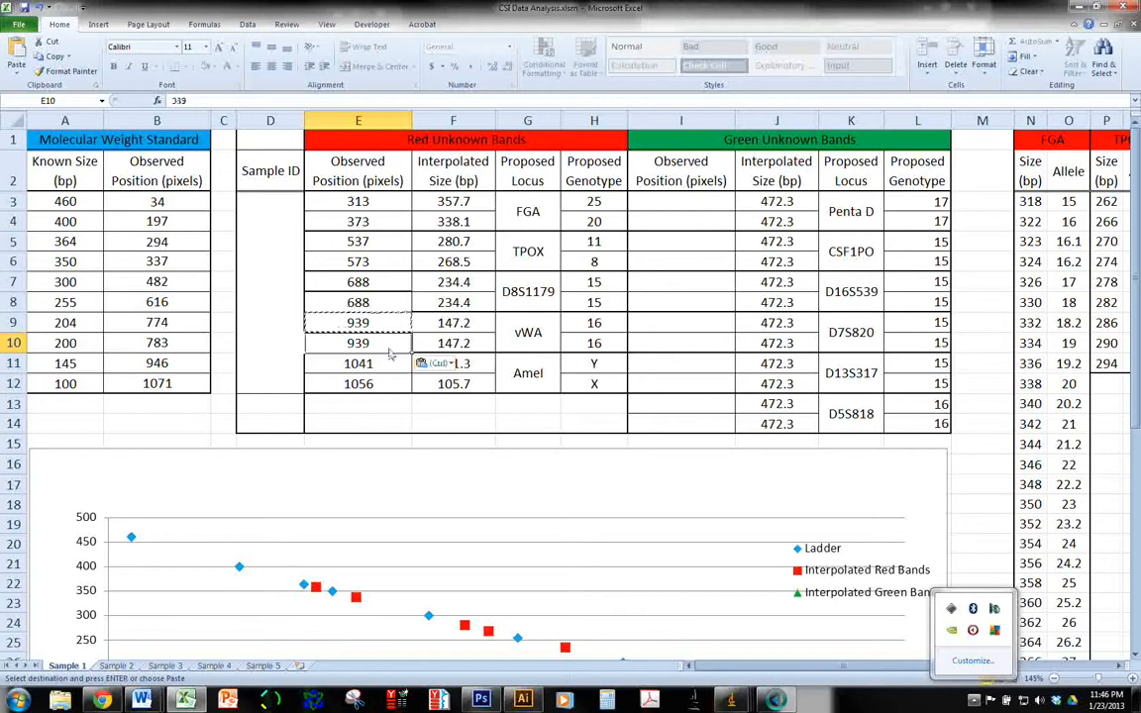
Inspect the proposed vWA, FGA and TPOX genotype formulas in column H and compare the red loci with the gel image's bands
{"action": "left_click", "coordinate": [585, 327]}
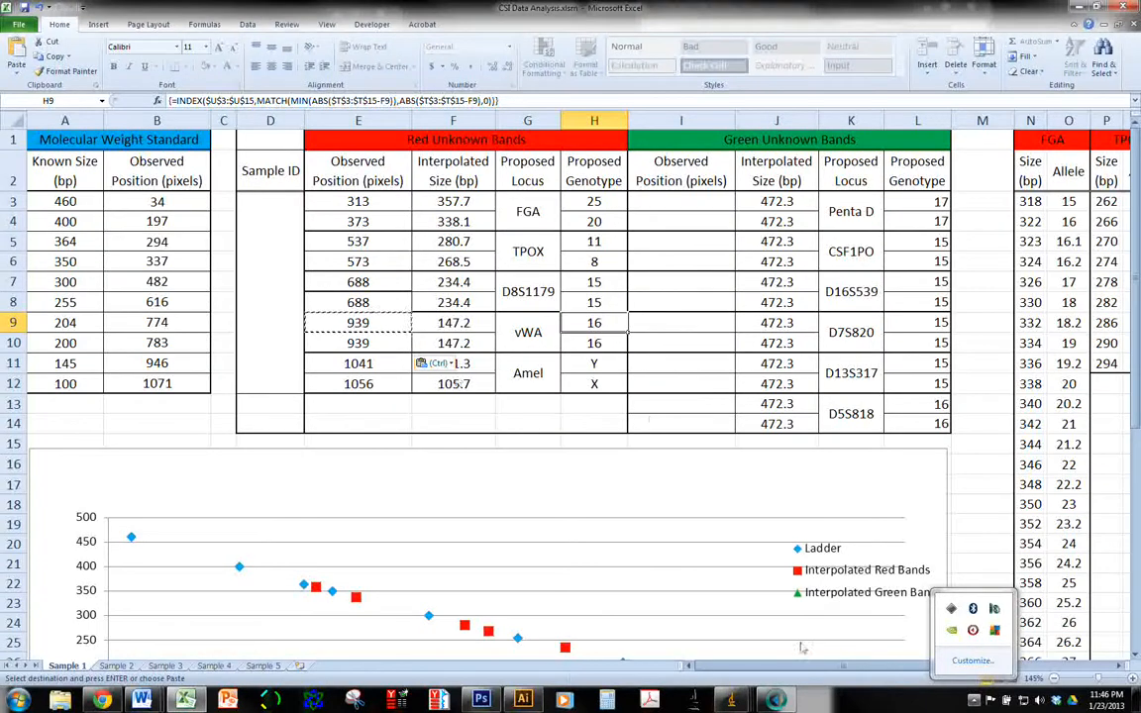
{"action": "left_click", "coordinate": [731, 699]}
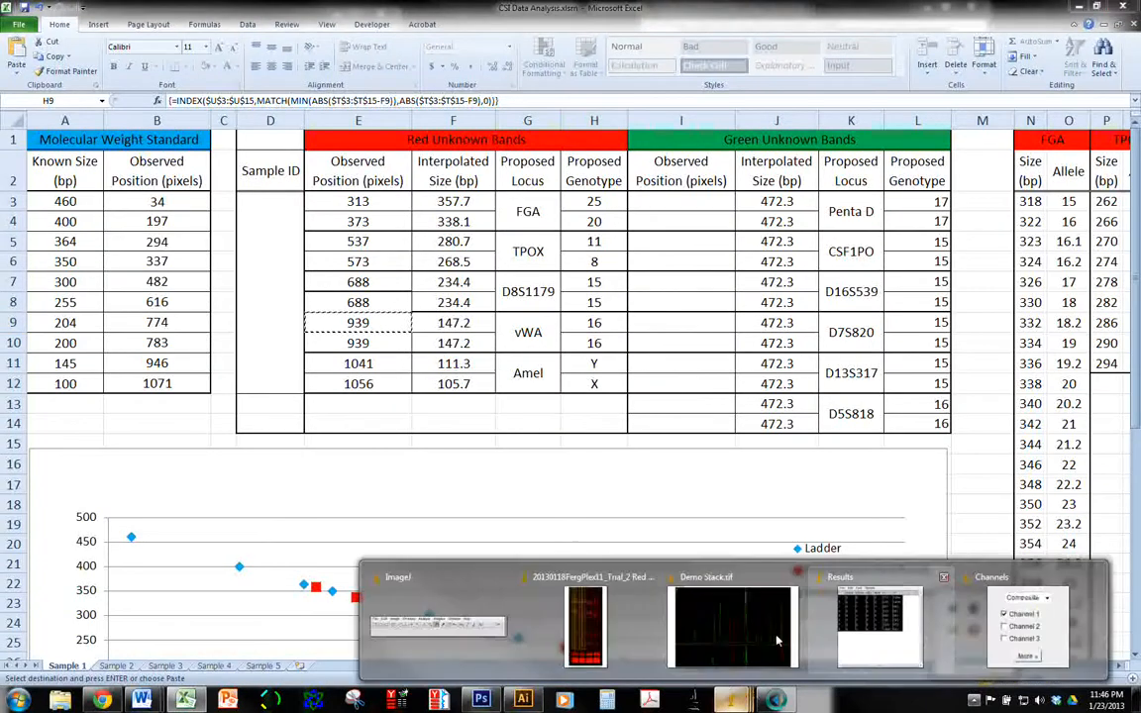
{"action": "left_click", "coordinate": [586, 622]}
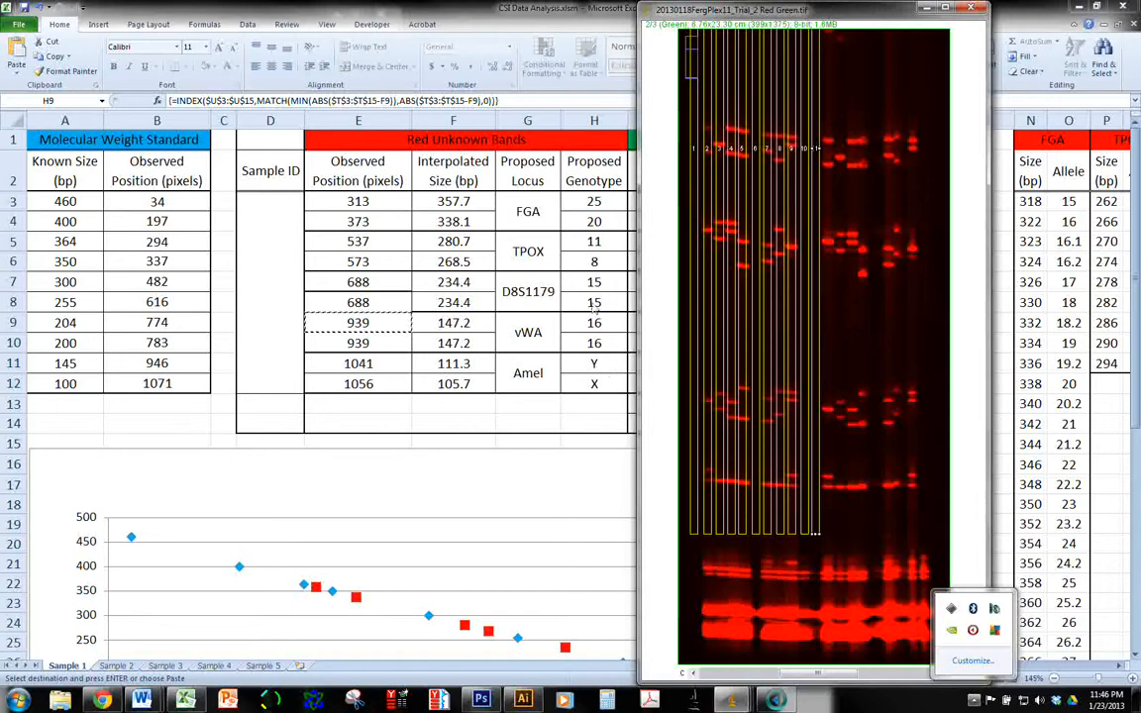
{"action": "left_click", "coordinate": [544, 214]}
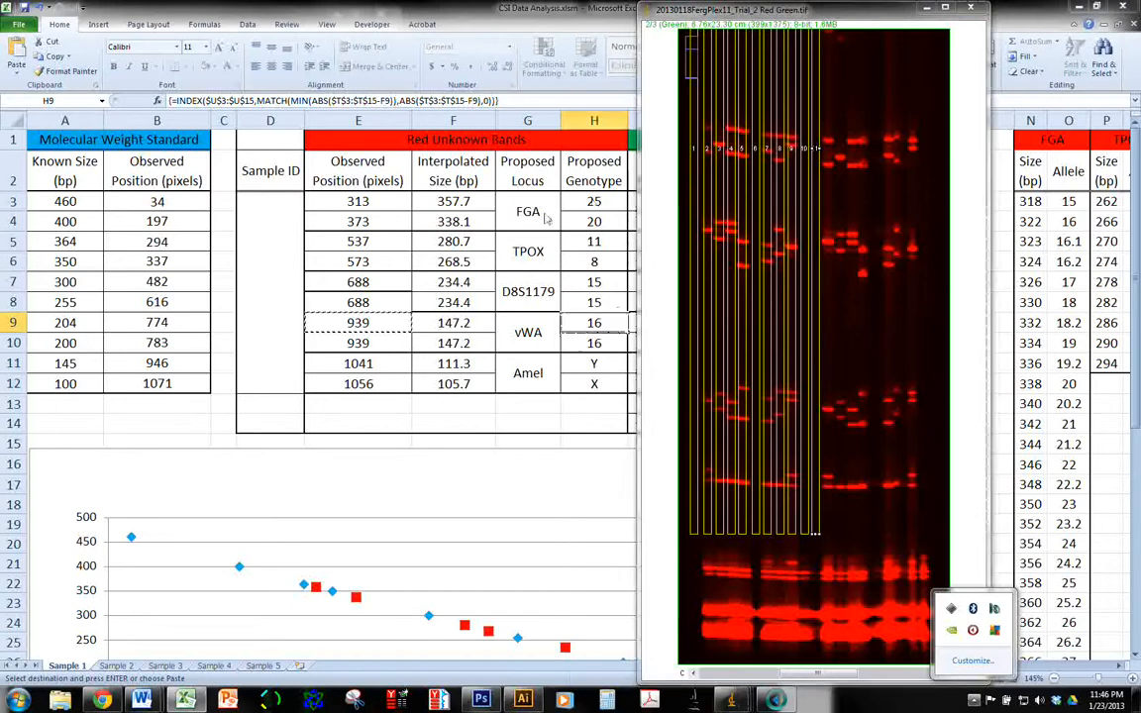
{"action": "left_click", "coordinate": [605, 205]}
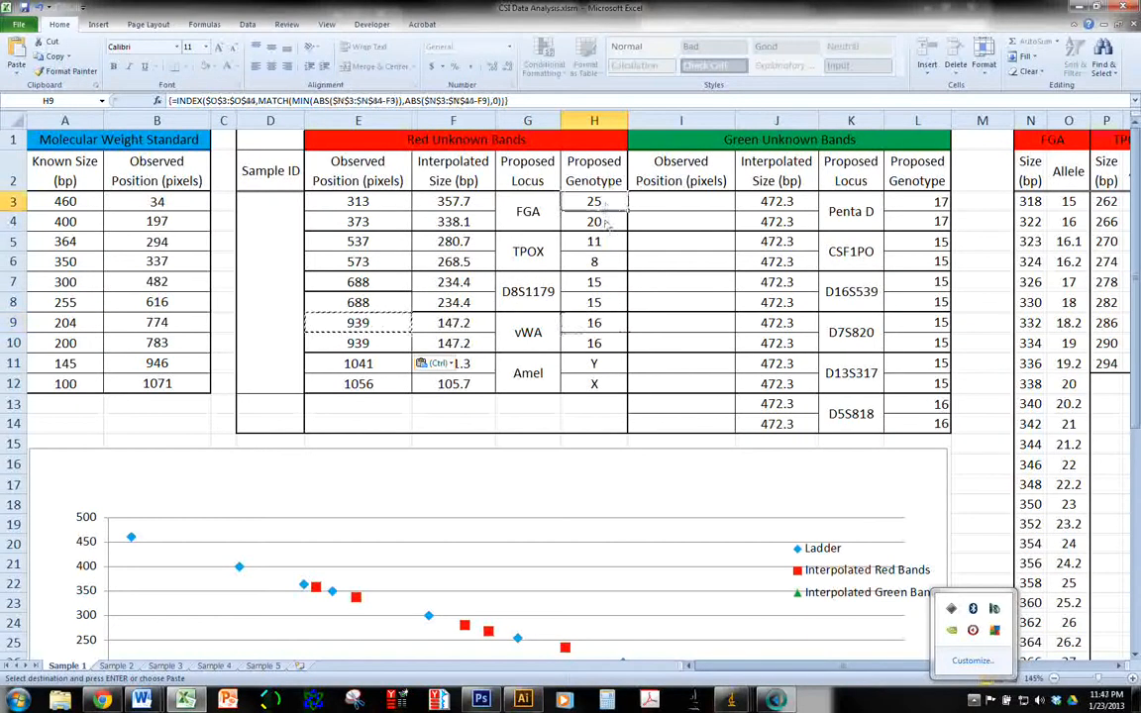
{"action": "left_click", "coordinate": [597, 222]}
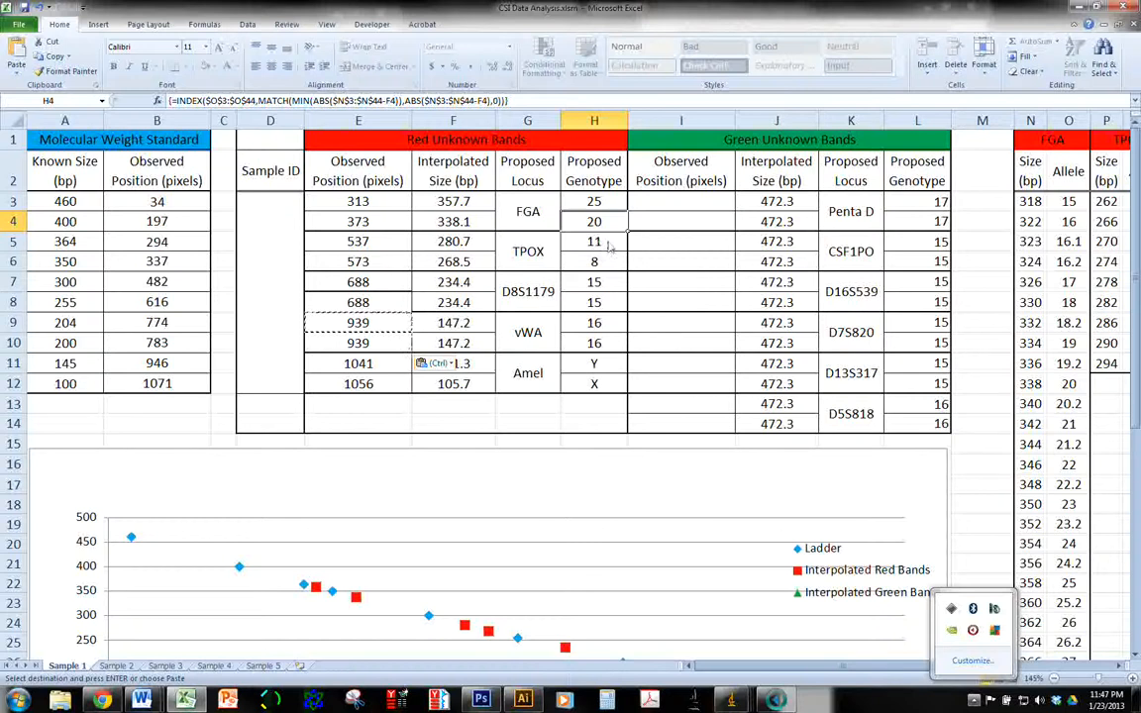
{"action": "left_click", "coordinate": [609, 243]}
{"action": "left_click", "coordinate": [612, 265]}
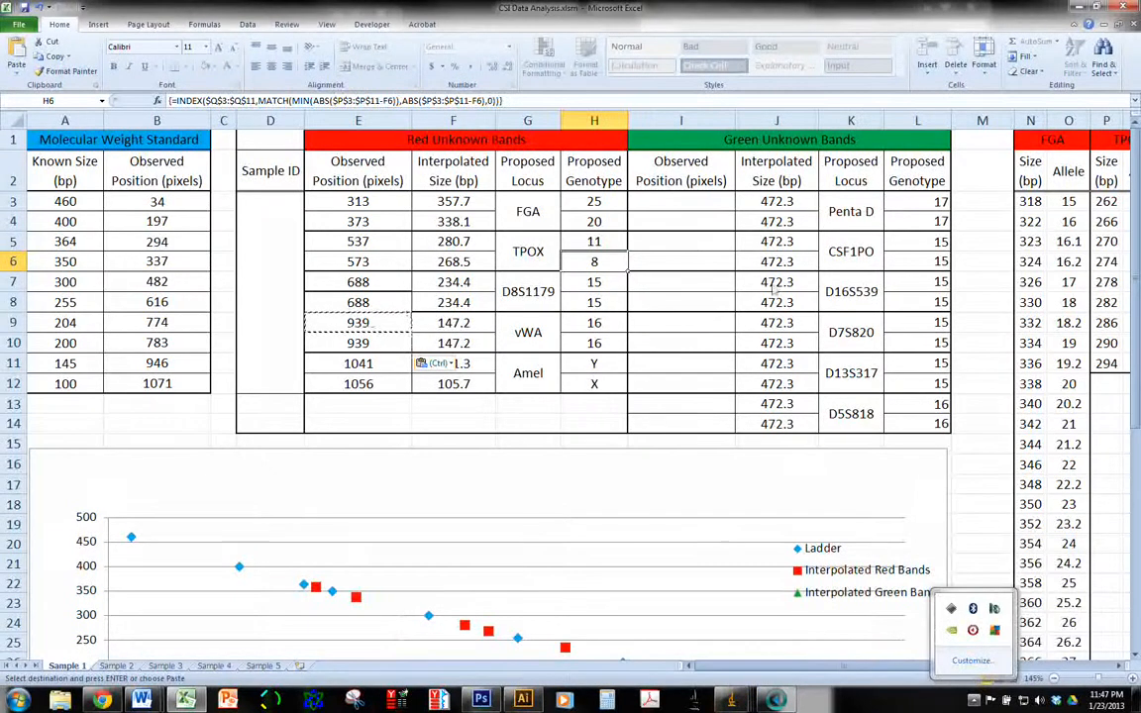
Switch to ImageJ's Demo Stack profile plot and clear the red-peak measurements from the Results table
{"action": "left_click", "coordinate": [732, 699]}
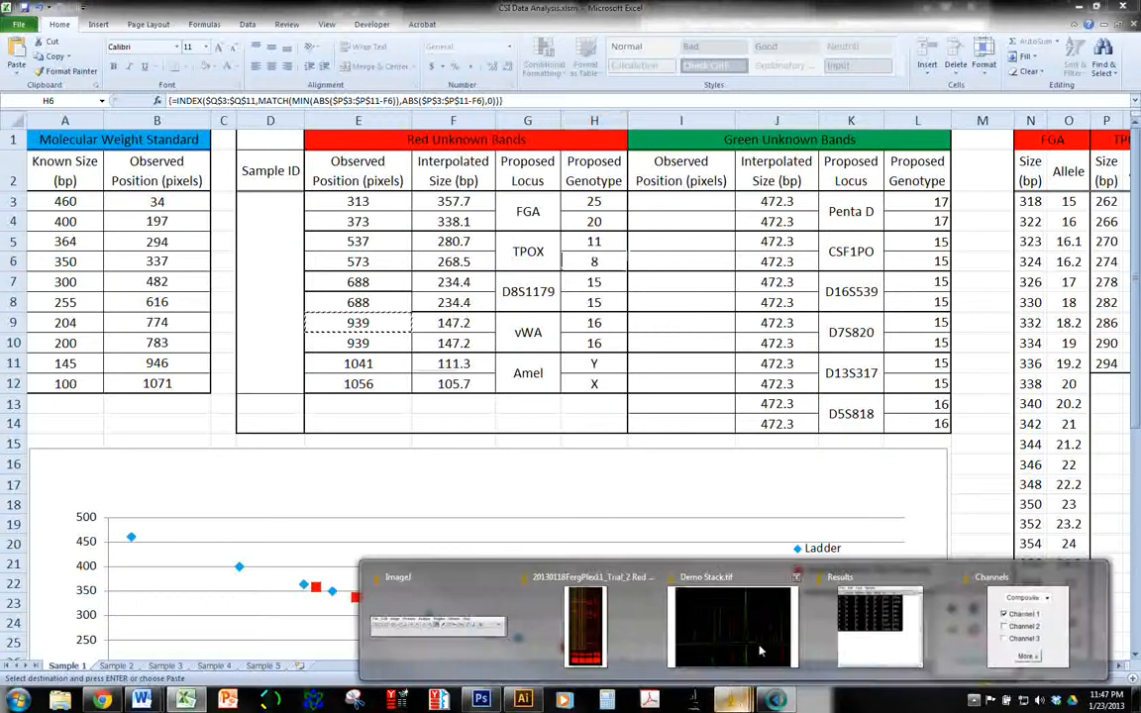
{"action": "left_click", "coordinate": [706, 621]}
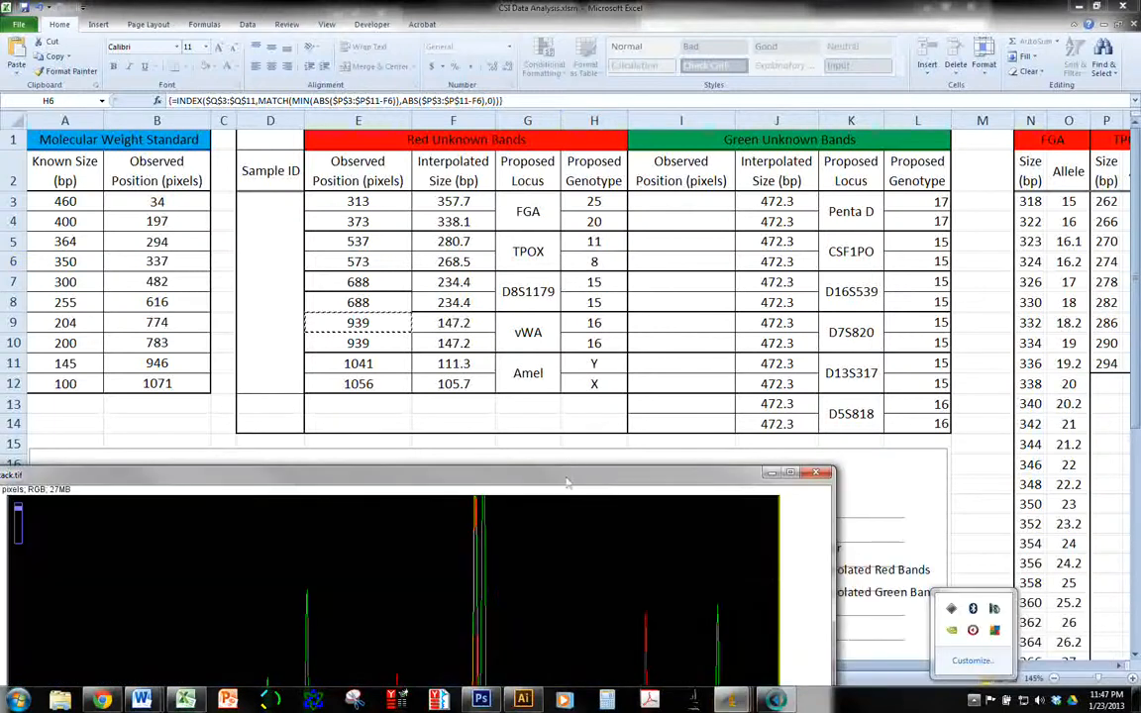
{"action": "left_click_drag", "start_coordinate": [567, 466], "coordinate": [603, 87]}
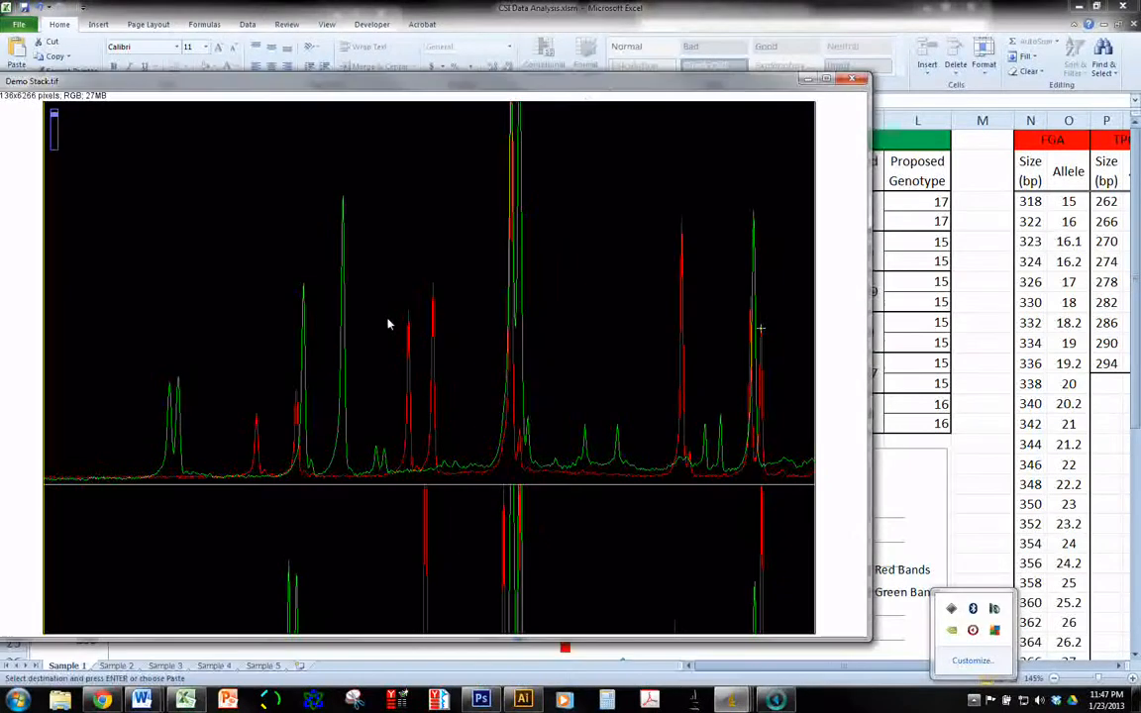
{"action": "left_click", "coordinate": [733, 699]}
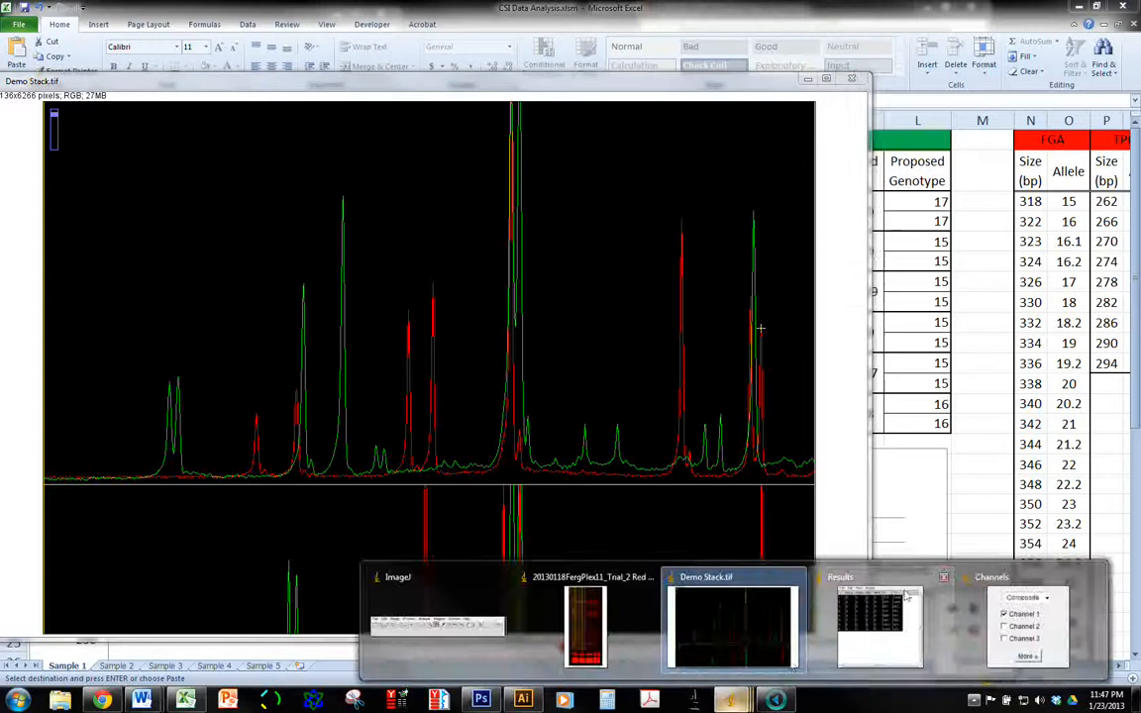
{"action": "left_click", "coordinate": [861, 599]}
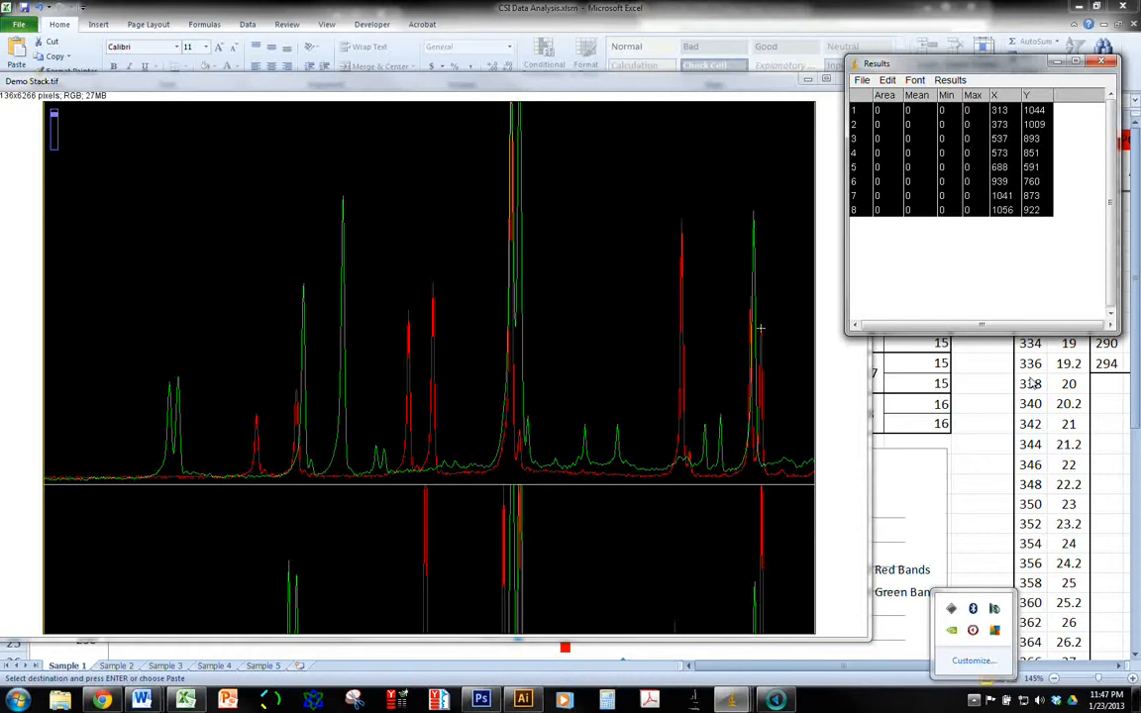
{"action": "left_click", "coordinate": [894, 83]}
{"action": "left_click", "coordinate": [987, 130]}
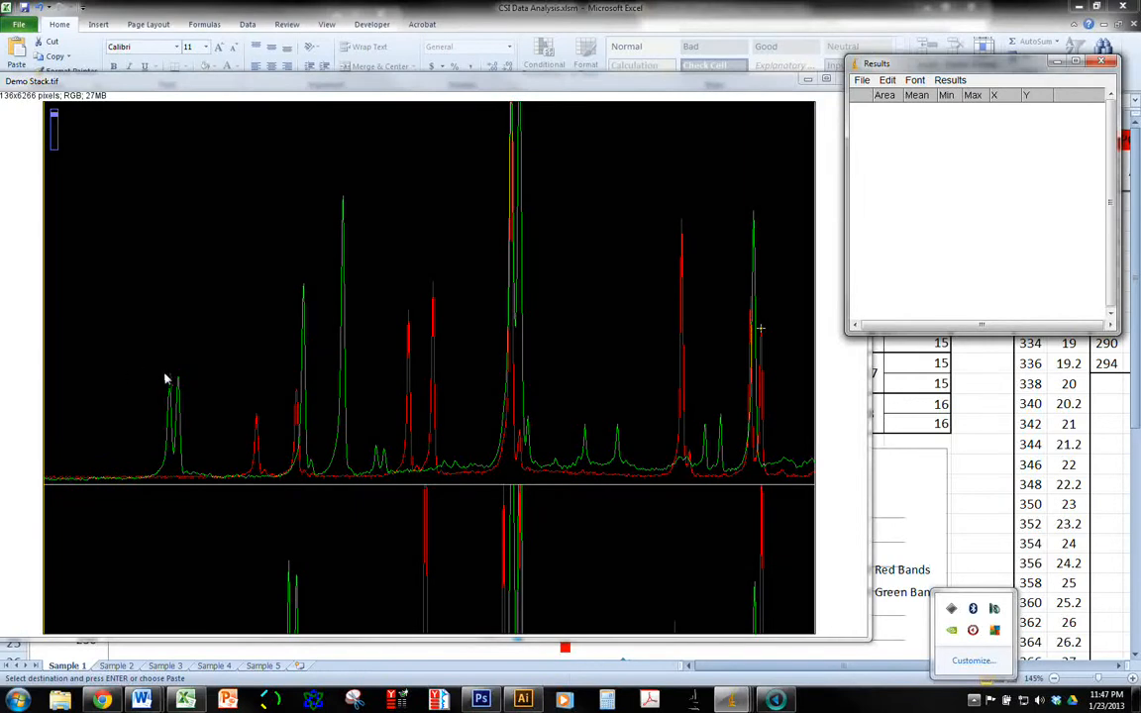
Use the Point tool to measure the first two green peaks, the close pair nearest the start of the upper profile
{"action": "mouse_move", "coordinate": [731, 699]}
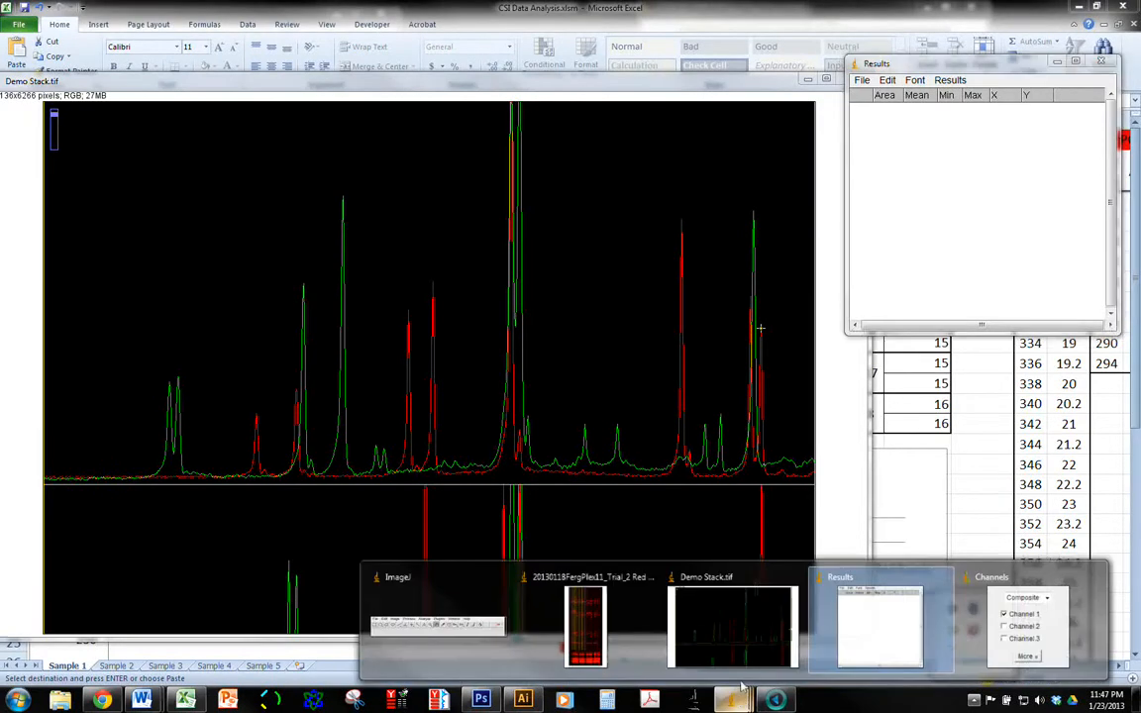
{"action": "left_click", "coordinate": [437, 622]}
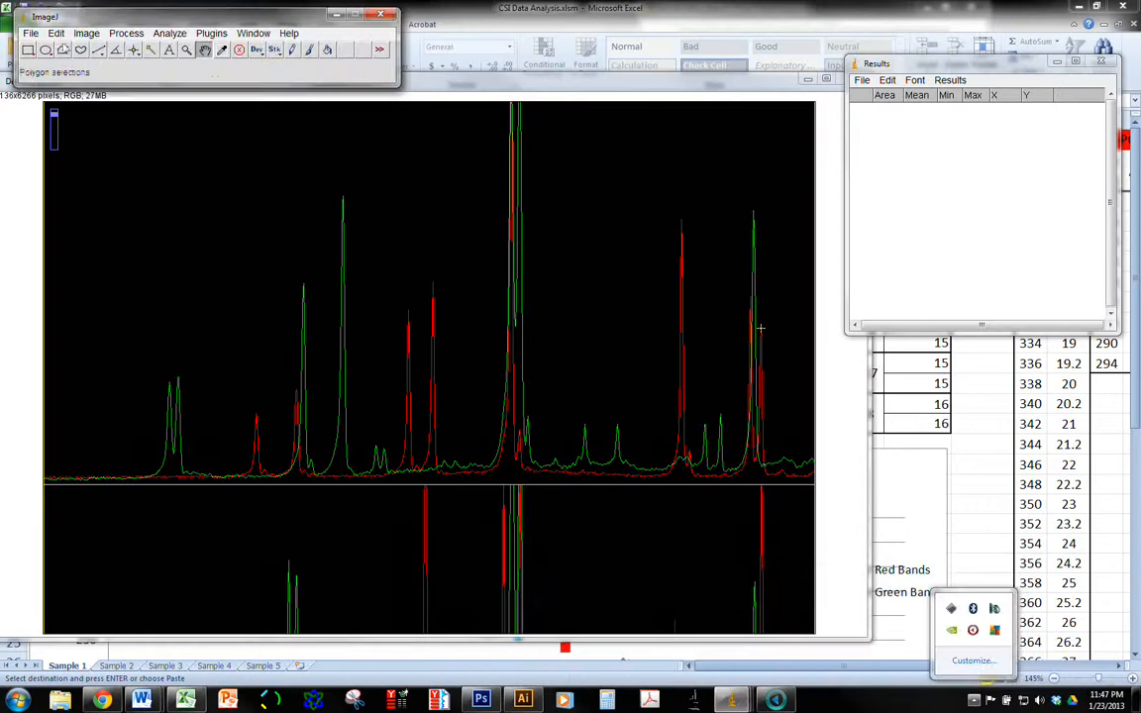
{"action": "left_click", "coordinate": [134, 50]}
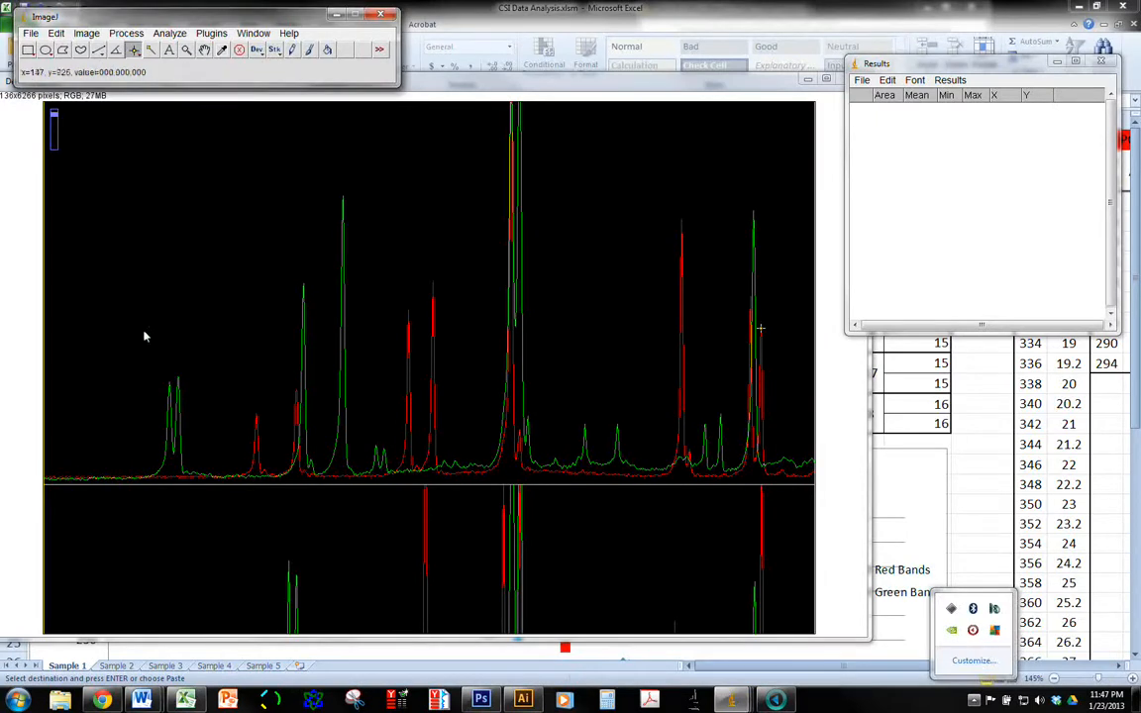
{"action": "left_click", "coordinate": [170, 384]}
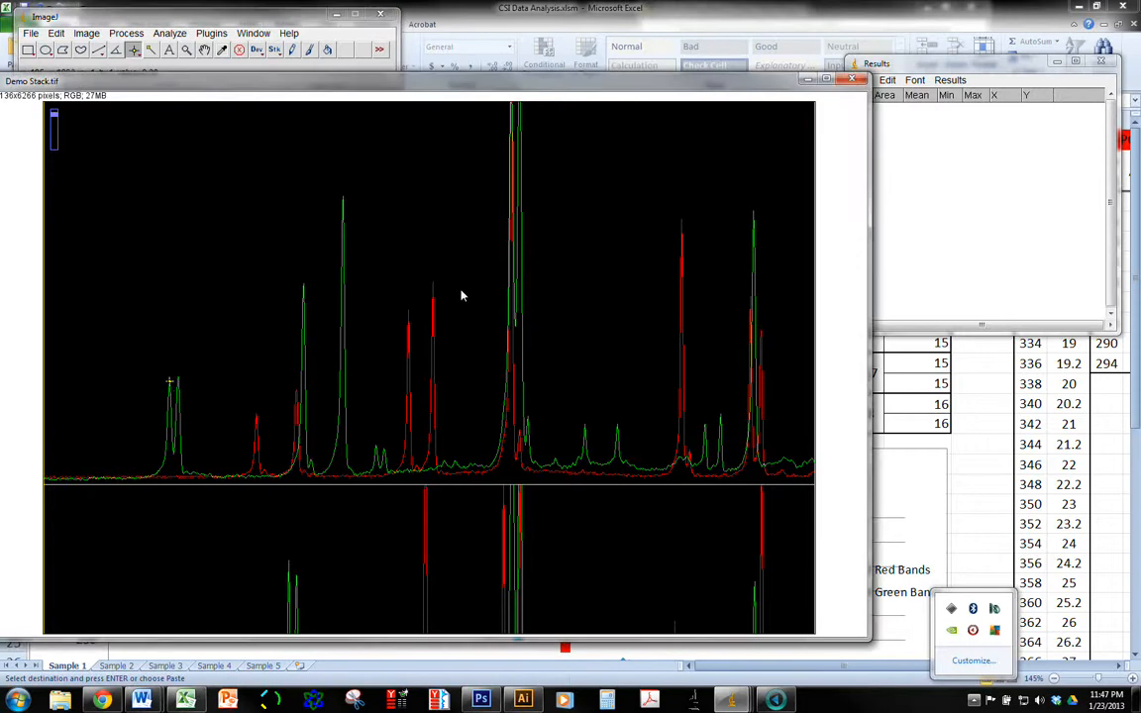
{"action": "key", "text": "ctrl+m"}
{"action": "left_click", "coordinate": [180, 375]}
{"action": "key", "text": "ctrl+m"}
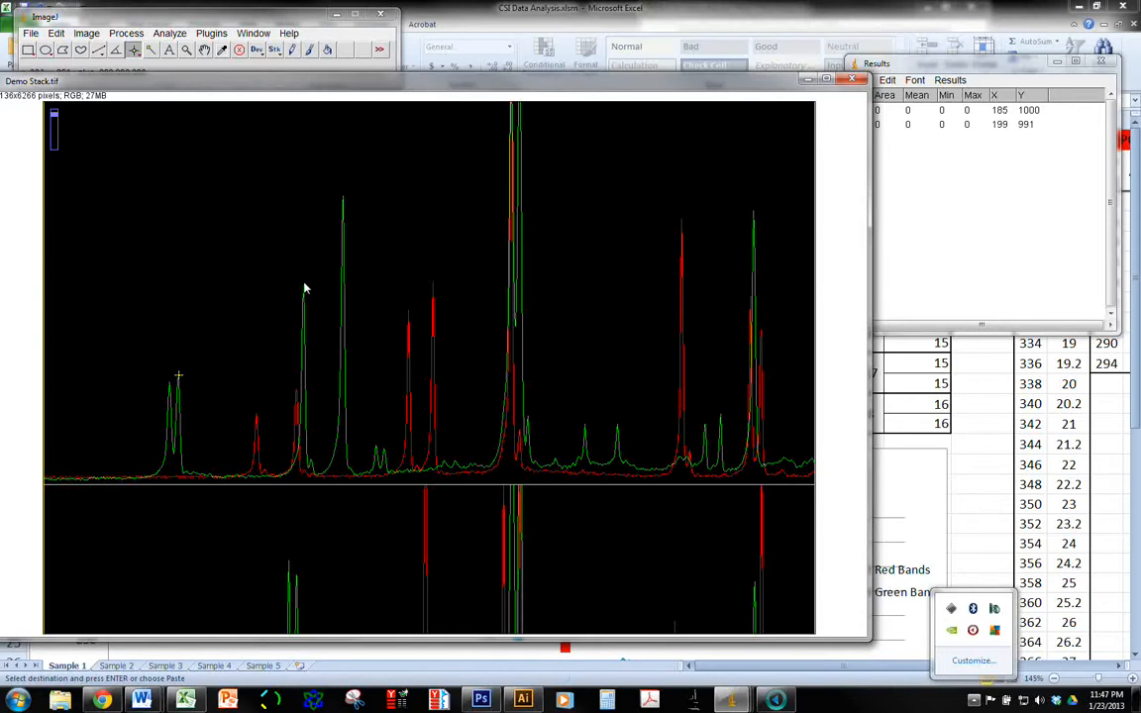
Measure the two tall green peaks after the first pair and the two small adjacent green peaks following them
{"action": "left_click", "coordinate": [303, 284]}
{"action": "key", "text": "ctrl+m"}
{"action": "key", "text": "ctrl+m"}
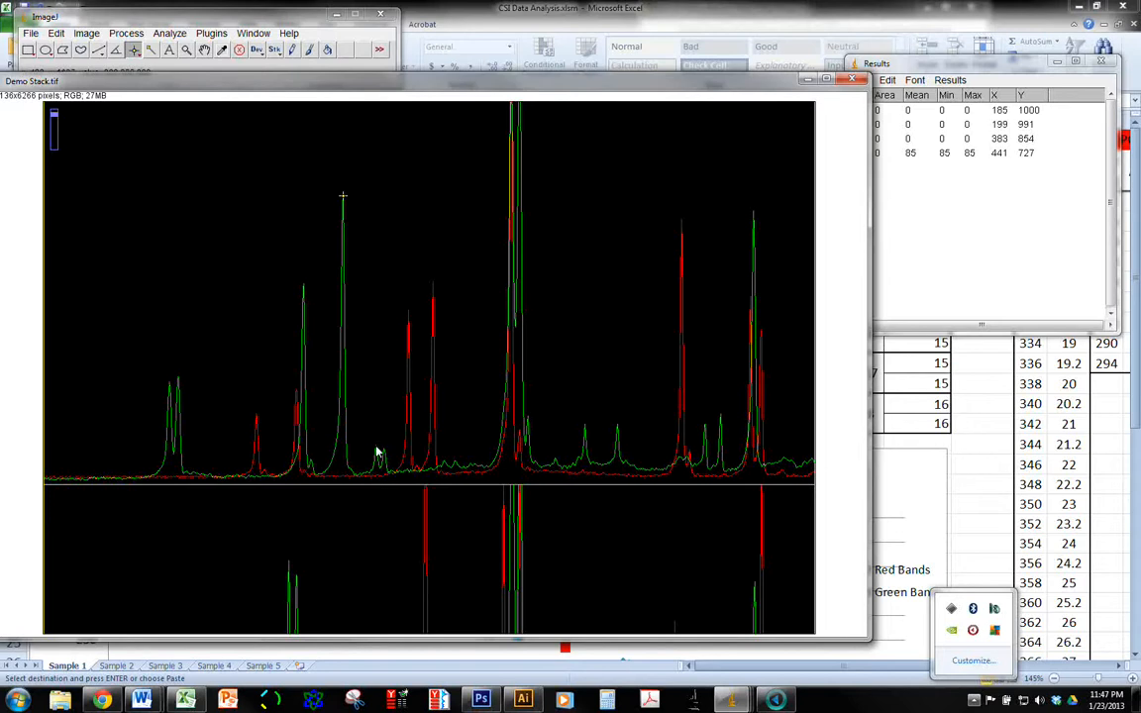
{"action": "left_click", "coordinate": [376, 449]}
{"action": "key", "text": "ctrl+m"}
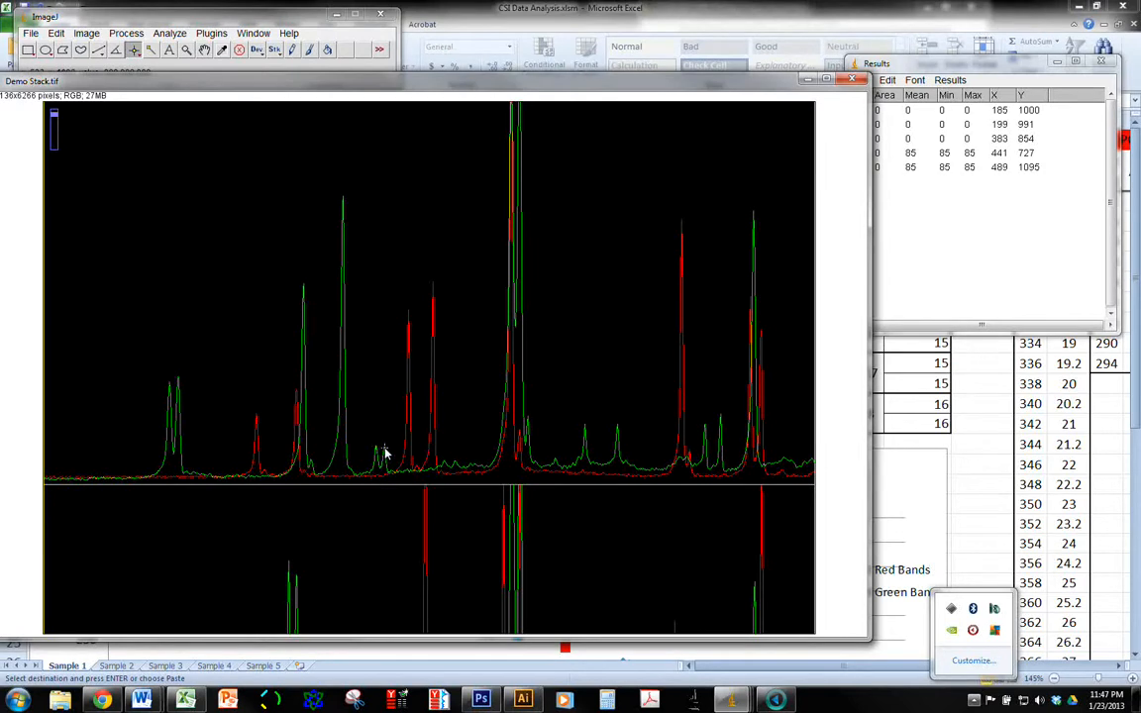
{"action": "key", "text": "ctrl+m"}
Measure the two tallest central green peaks and the first of the two small green peaks after them
{"action": "left_click", "coordinate": [512, 106]}
{"action": "key", "text": "ctrl+m"}
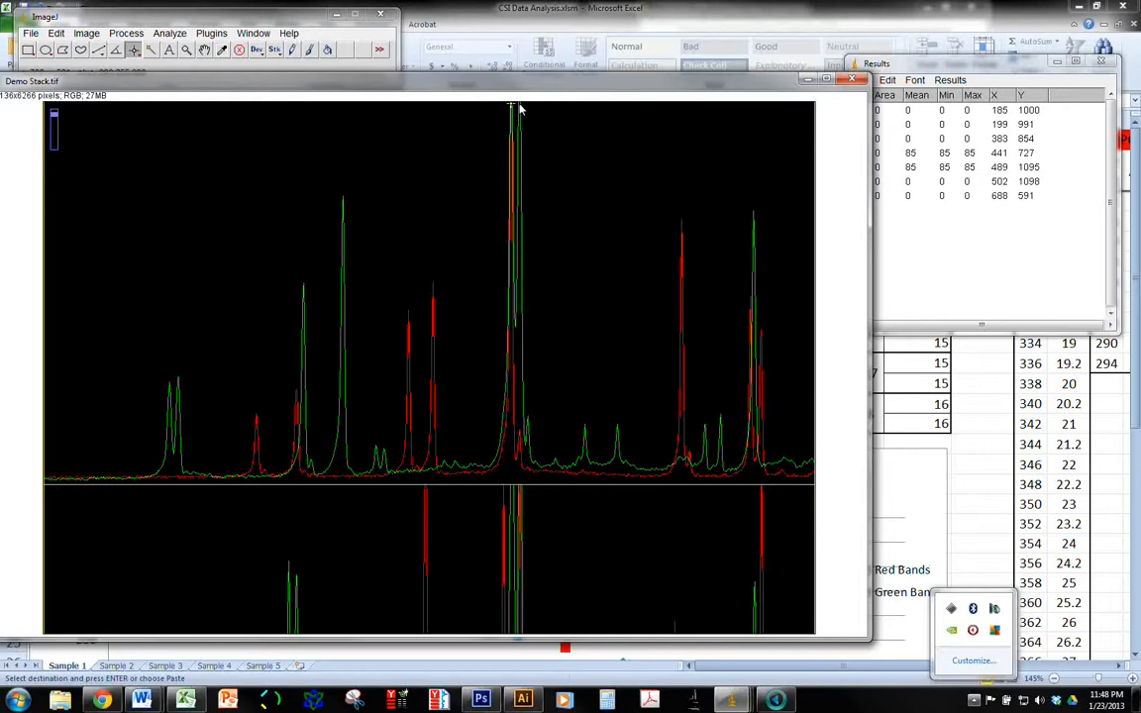
{"action": "left_click", "coordinate": [519, 109]}
{"action": "key", "text": "ctrl+m"}
{"action": "left_click", "coordinate": [584, 427]}
{"action": "key", "text": "ctrl+m"}
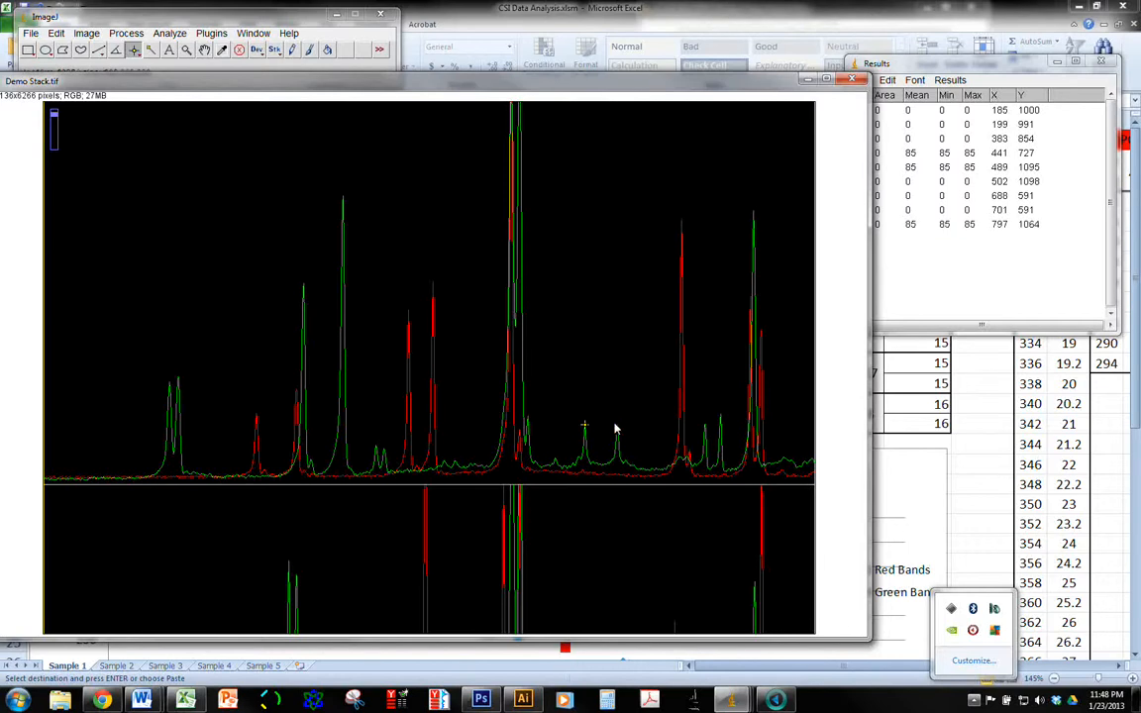
Measure the last four green peaks of the upper profile, ending with the tall one that overlaps the final red peaks
{"action": "left_click", "coordinate": [617, 425]}
{"action": "key", "text": "ctrl+m"}
{"action": "left_click", "coordinate": [704, 424]}
{"action": "key", "text": "ctrl+m"}
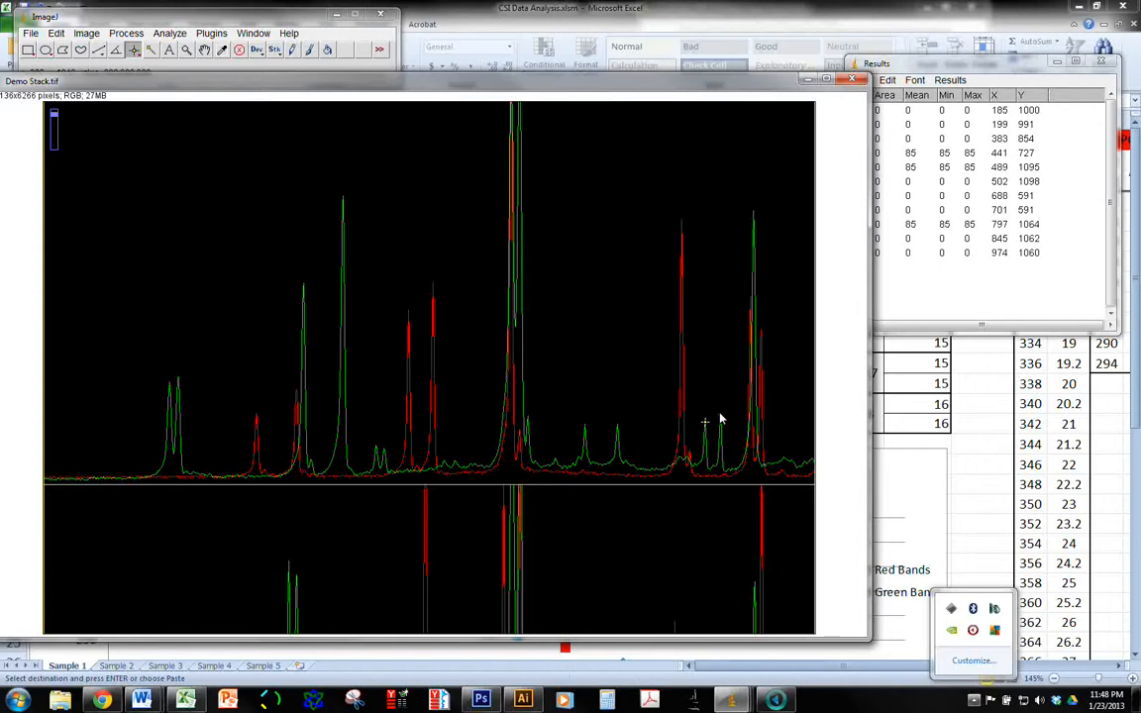
{"action": "left_click", "coordinate": [721, 414]}
{"action": "key", "text": "ctrl+m"}
{"action": "left_click", "coordinate": [753, 212]}
{"action": "key", "text": "ctrl+m"}
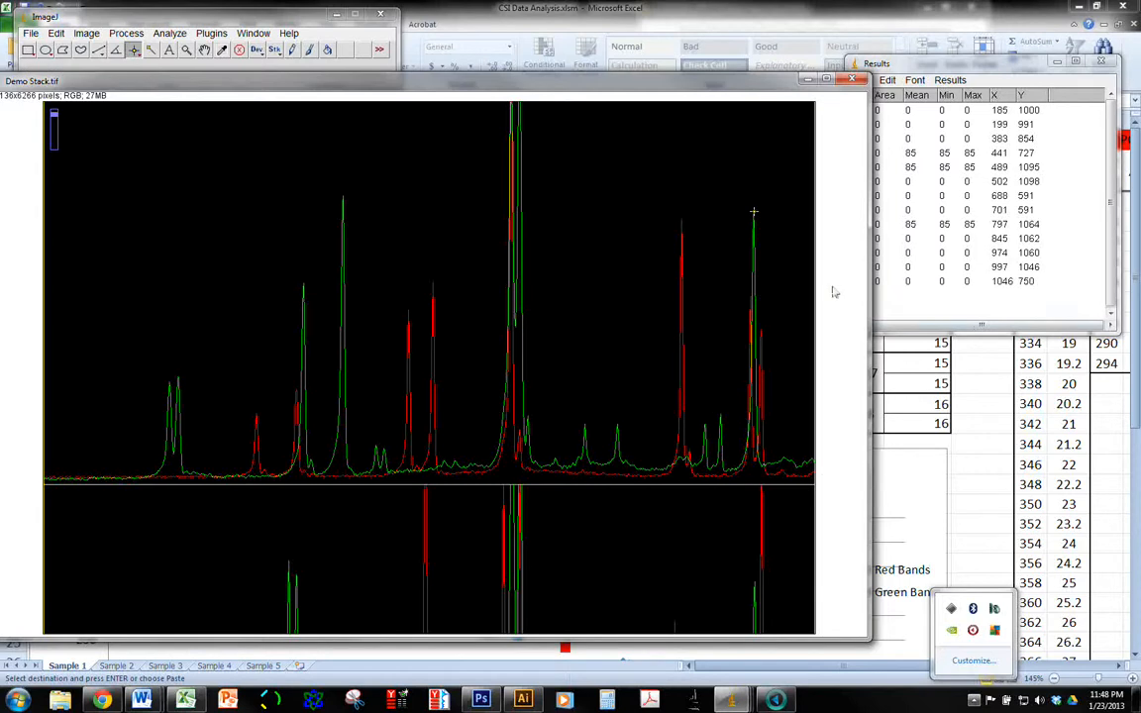
Copy all green-peak measurement rows from the Results table
{"action": "left_click", "coordinate": [896, 62]}
{"action": "left_click_drag", "start_coordinate": [923, 111], "coordinate": [964, 281]}
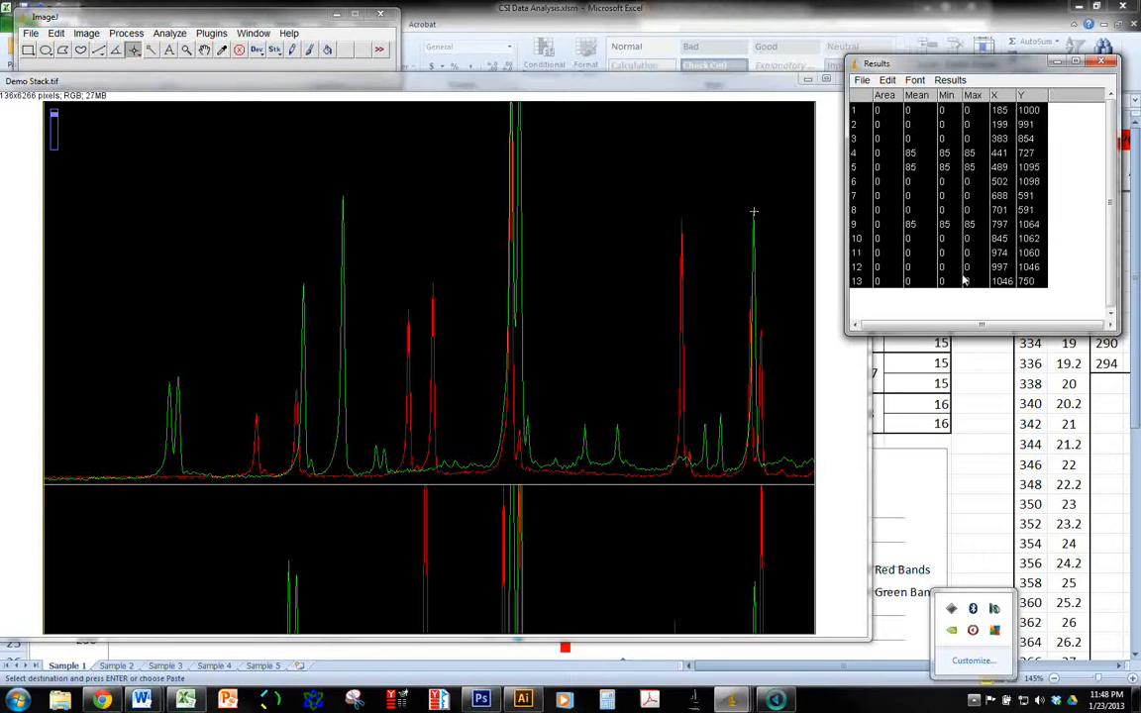
{"action": "key", "text": "ctrl+c"}
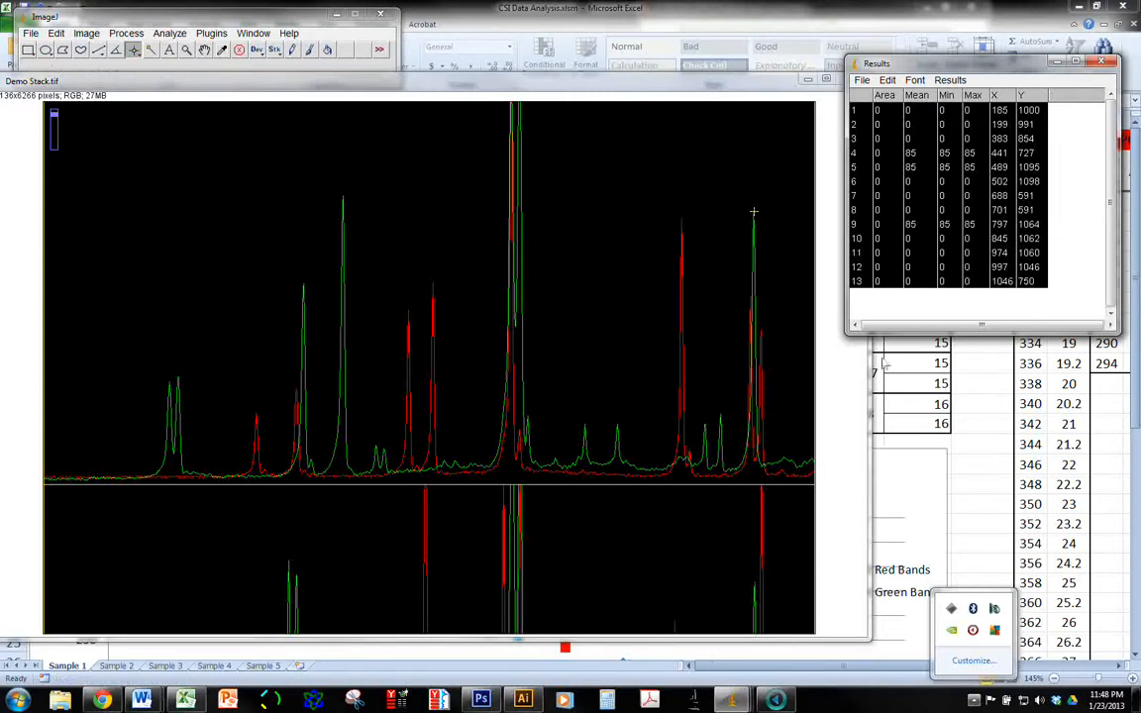
In the CSI Data Analysis workbook, delete the old red measurements in A36:G43 and paste the green measurements starting at A36
{"action": "left_click", "coordinate": [884, 364]}
{"action": "scroll", "coordinate": [246, 515], "scroll_direction": "down", "scroll_amount": 4}
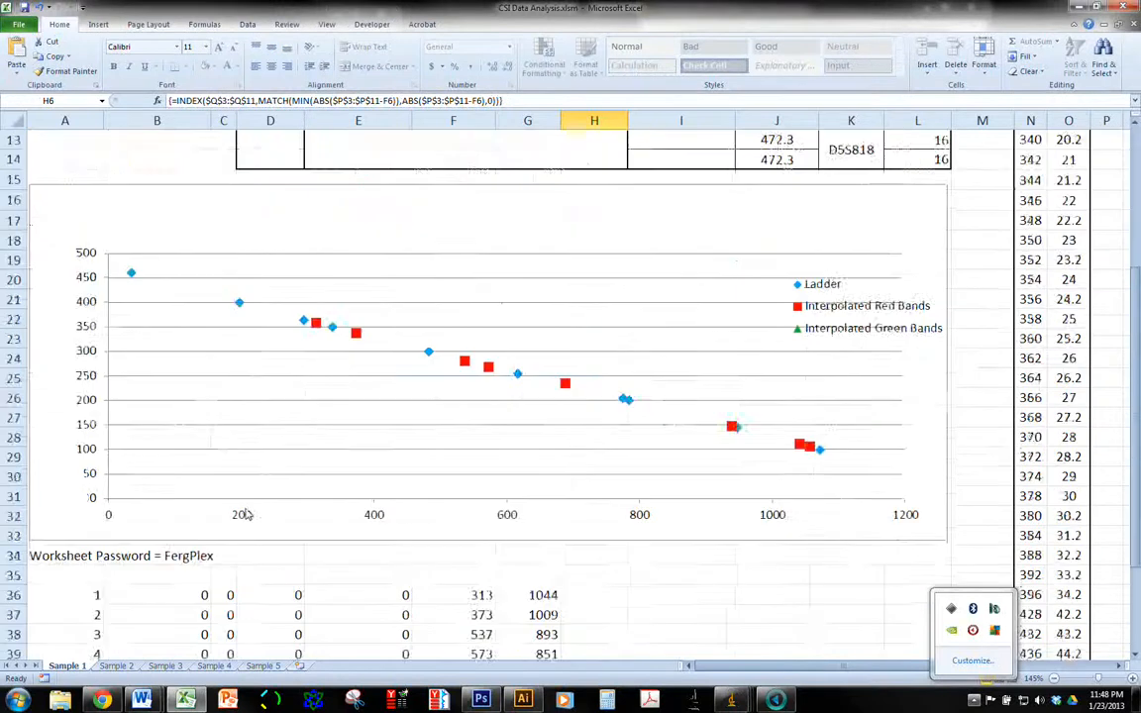
{"action": "scroll", "coordinate": [246, 515], "scroll_direction": "down", "scroll_amount": 3}
{"action": "left_click_drag", "start_coordinate": [66, 438], "coordinate": [527, 586]}
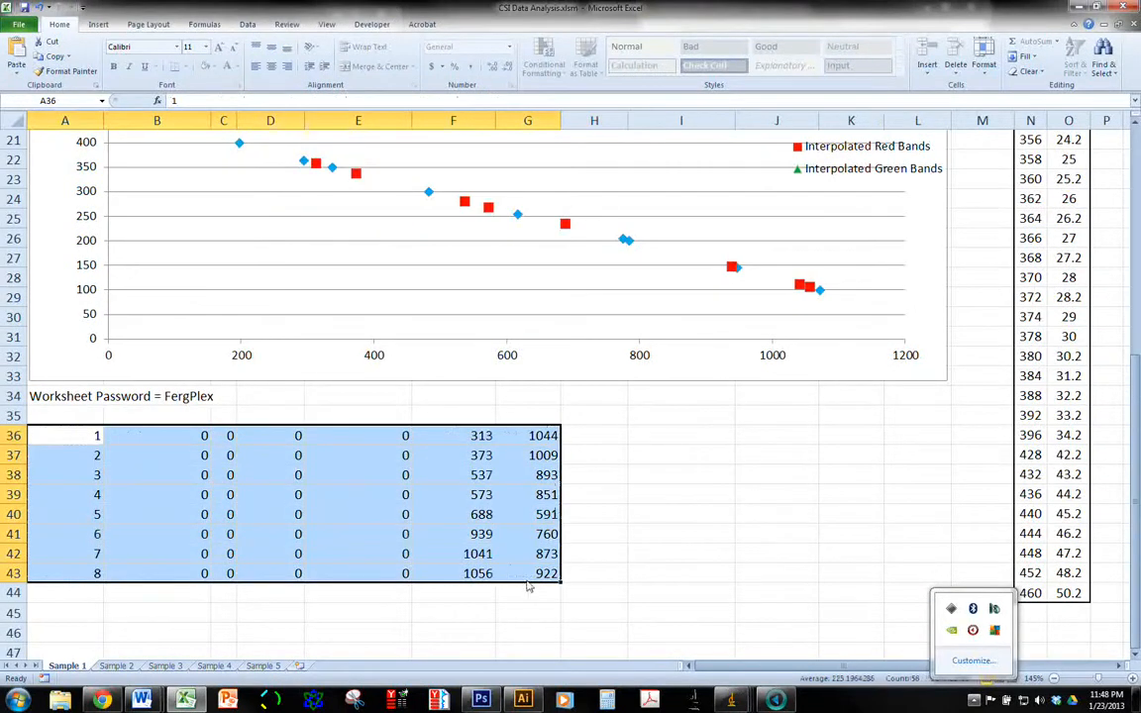
{"action": "key", "text": "Delete"}
{"action": "left_click", "coordinate": [67, 441]}
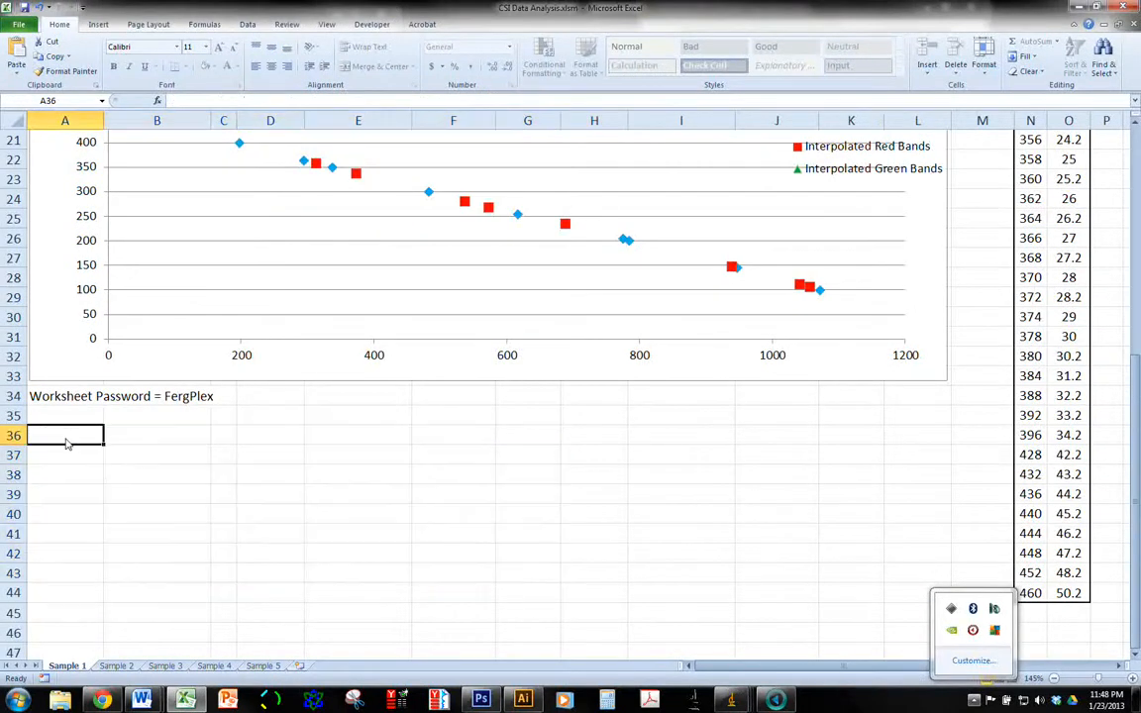
{"action": "key", "text": "ctrl+v"}
Copy the green X positions from F36:F48 and paste them as values into the Green Unknown Bands Observed Position column from I3
{"action": "scroll", "coordinate": [432, 388], "scroll_direction": "down", "scroll_amount": 1}
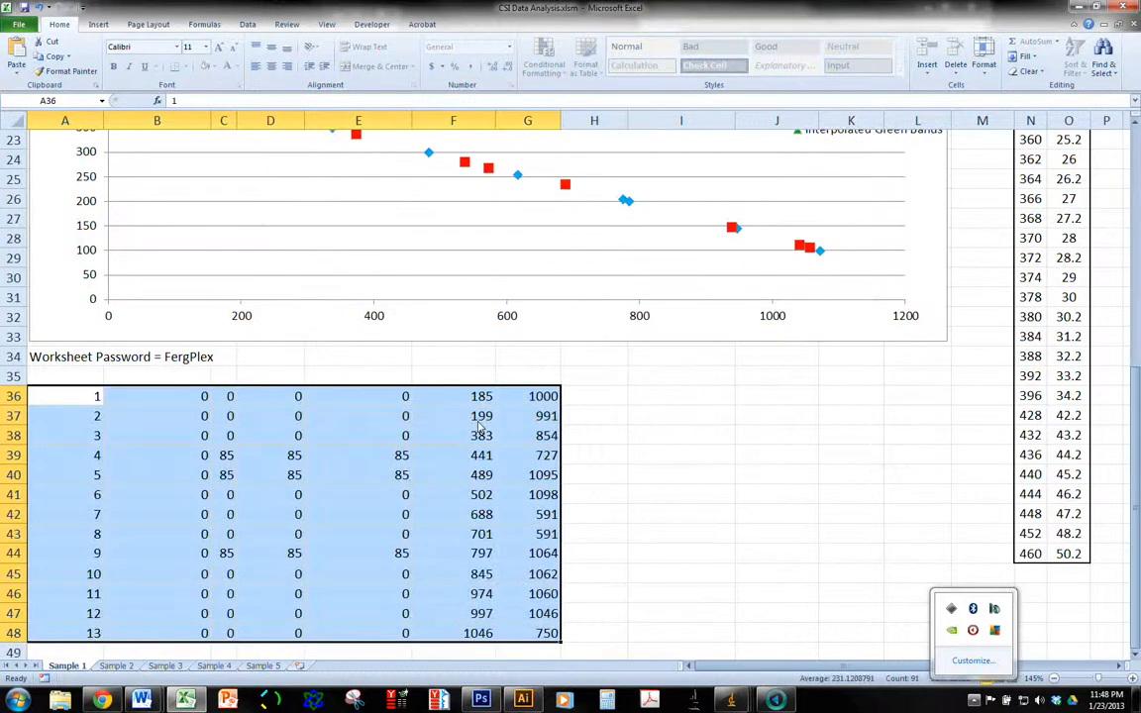
{"action": "left_click_drag", "start_coordinate": [436, 396], "coordinate": [488, 634]}
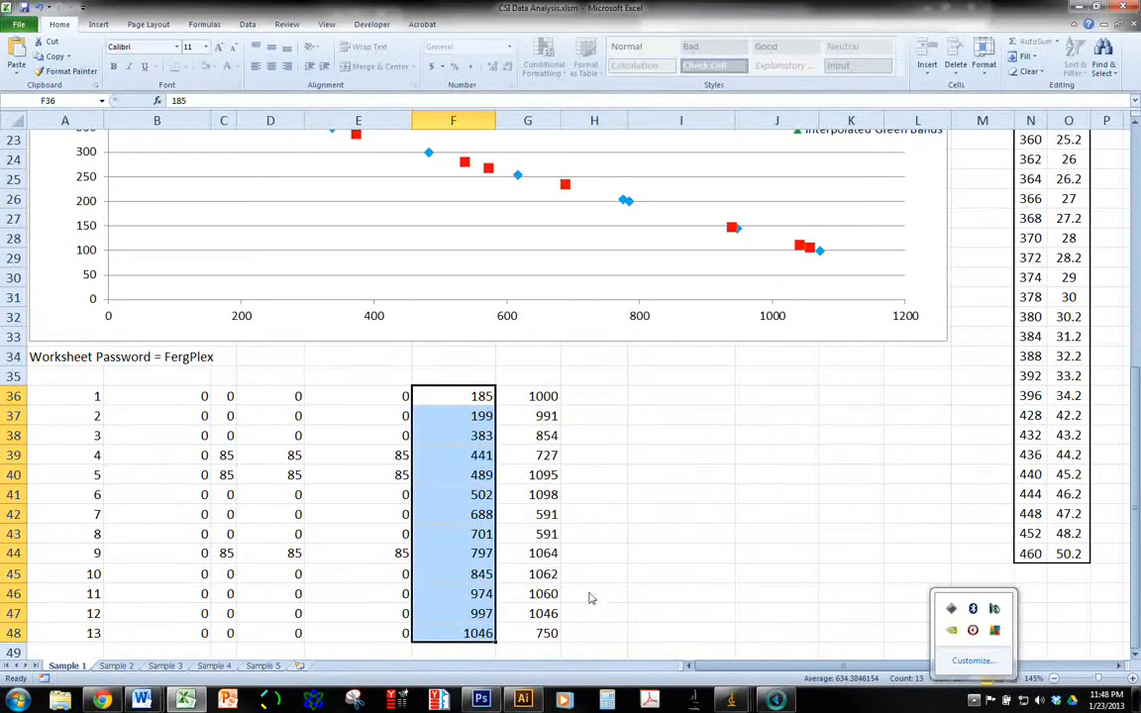
{"action": "key", "text": "ctrl+c"}
{"action": "scroll", "coordinate": [592, 546], "scroll_direction": "up", "scroll_amount": 8}
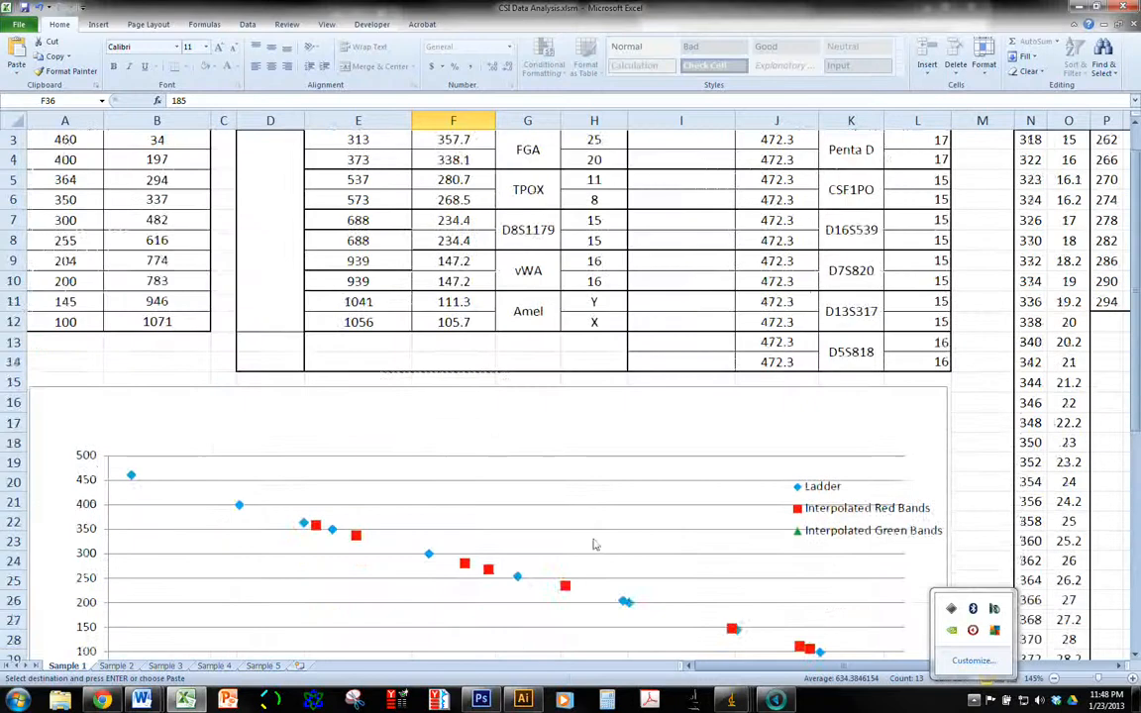
{"action": "left_click", "coordinate": [665, 202]}
{"action": "key", "text": "ctrl+v"}
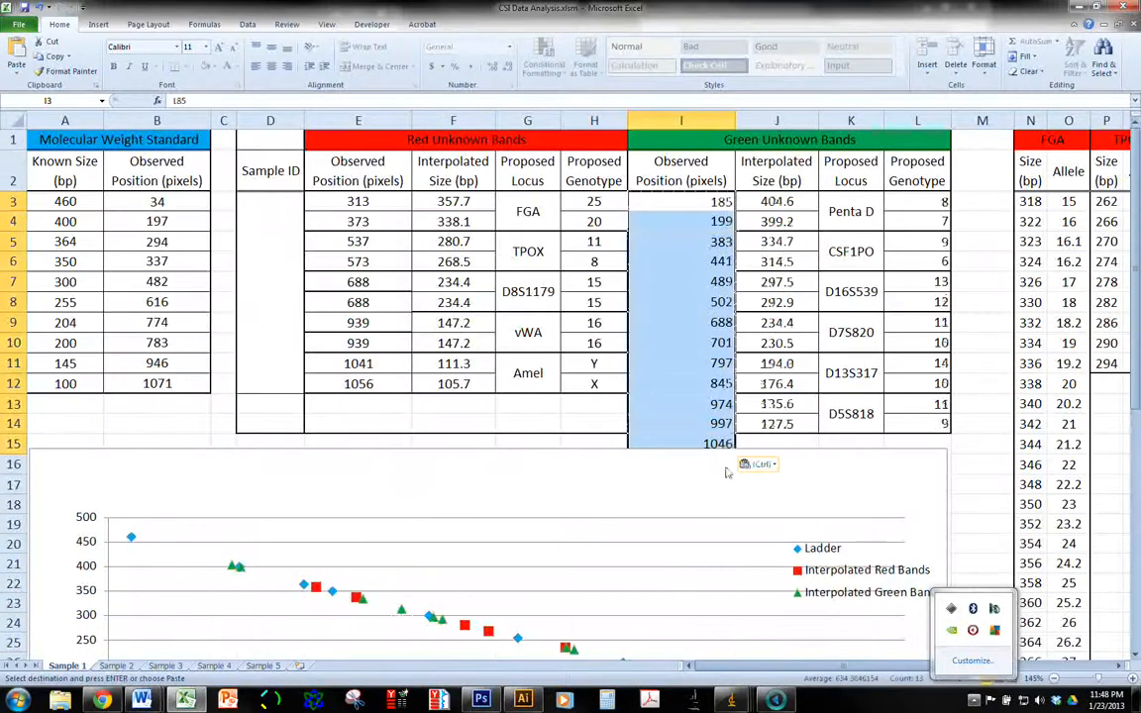
{"action": "left_click", "coordinate": [755, 467]}
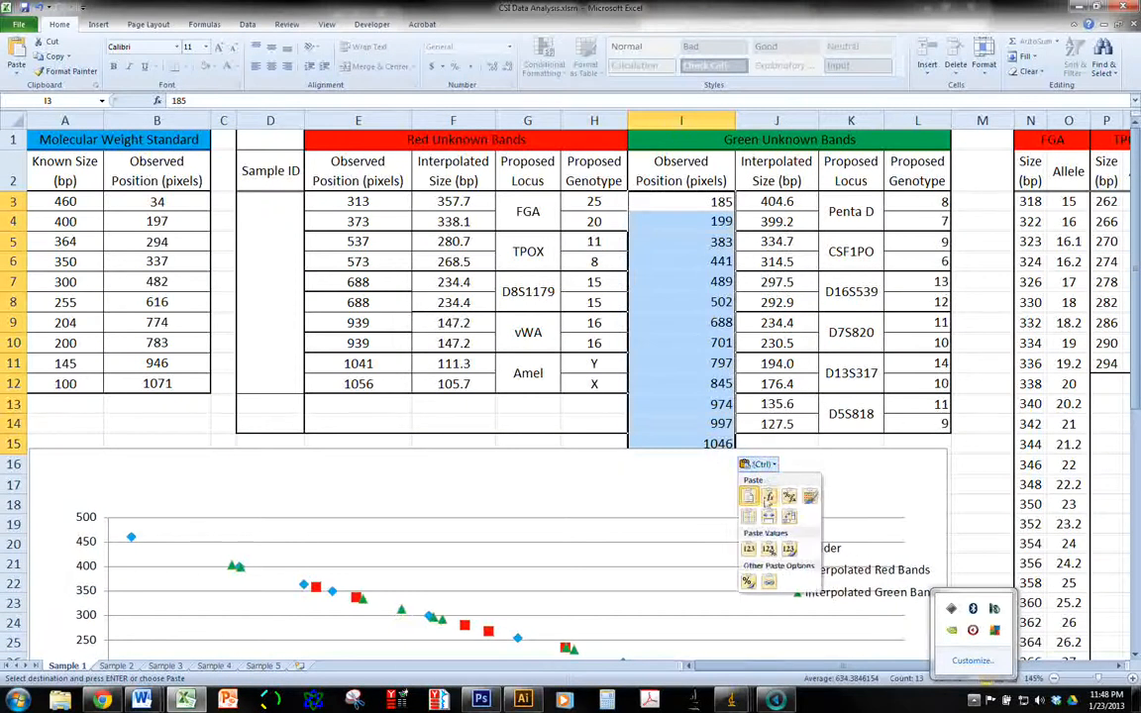
{"action": "left_click", "coordinate": [752, 549]}
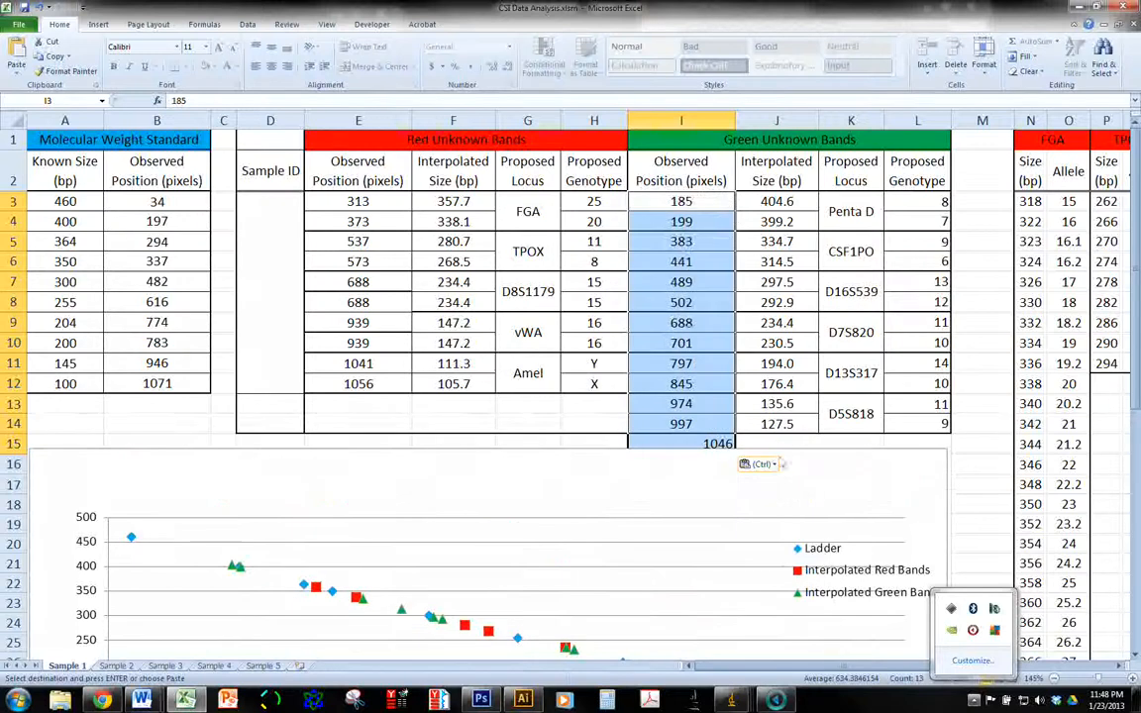
Place the Demo Stack profile beside the green-channel gel image and compare the green peaks with the gel's bands
{"action": "scroll", "coordinate": [679, 397], "scroll_direction": "down", "scroll_amount": 1}
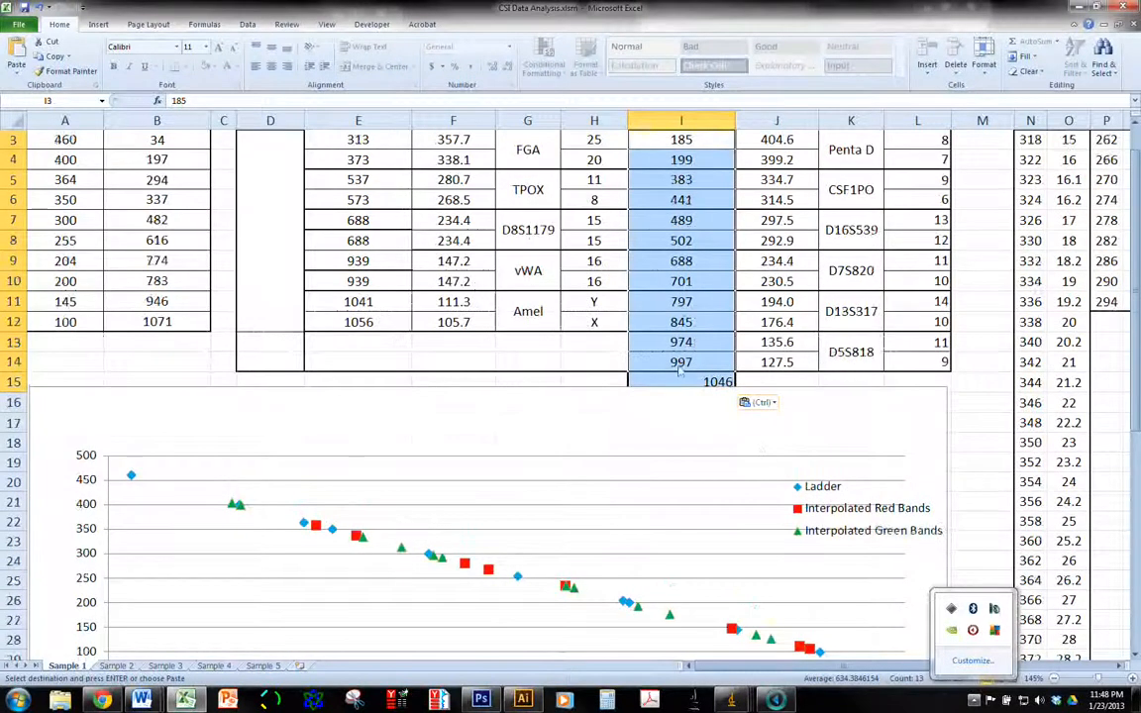
{"action": "scroll", "coordinate": [679, 397], "scroll_direction": "up", "scroll_amount": 1}
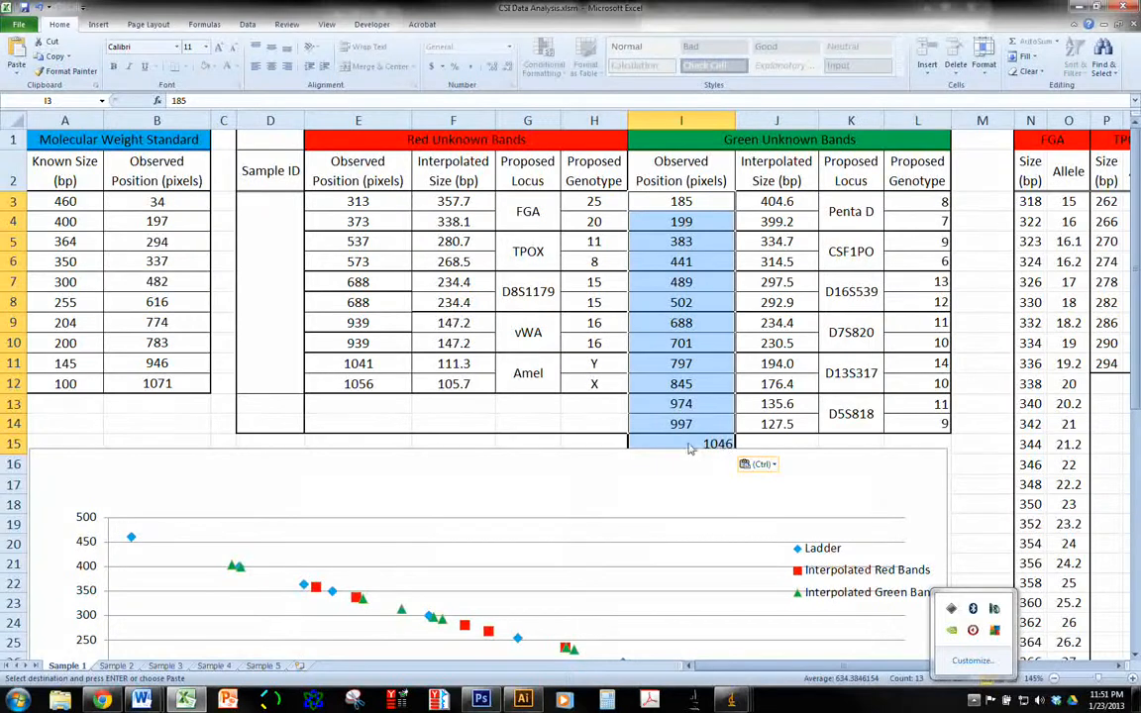
{"action": "left_click", "coordinate": [731, 700]}
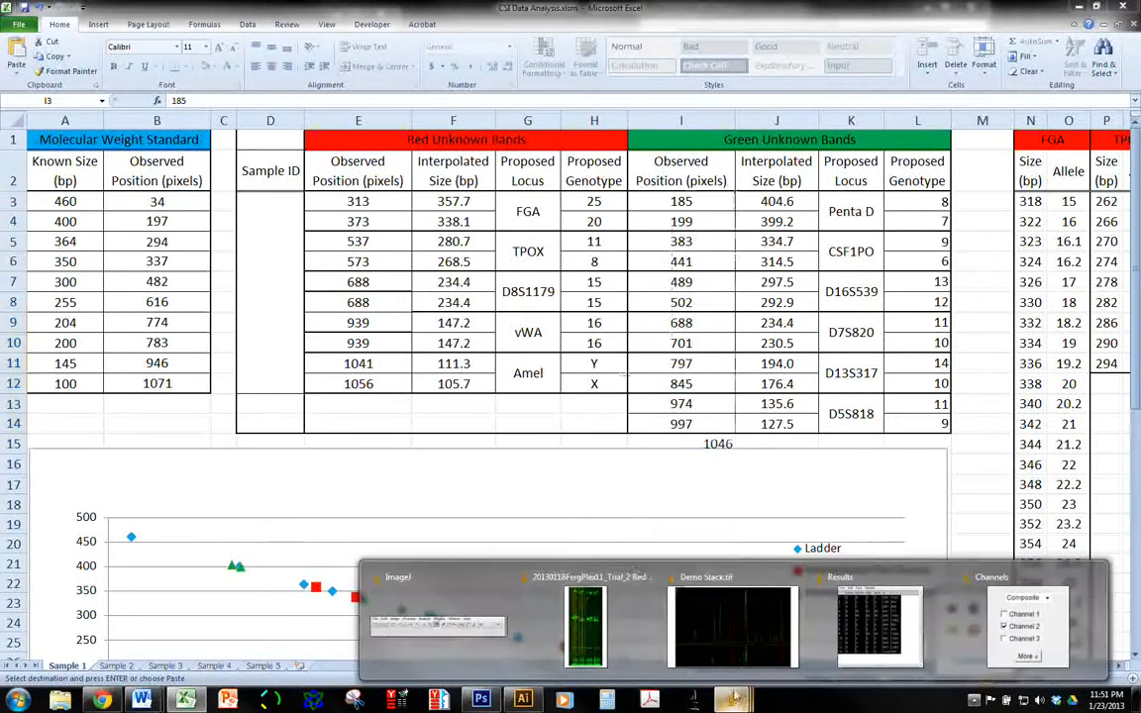
{"action": "left_click", "coordinate": [599, 624]}
{"action": "left_click", "coordinate": [731, 700]}
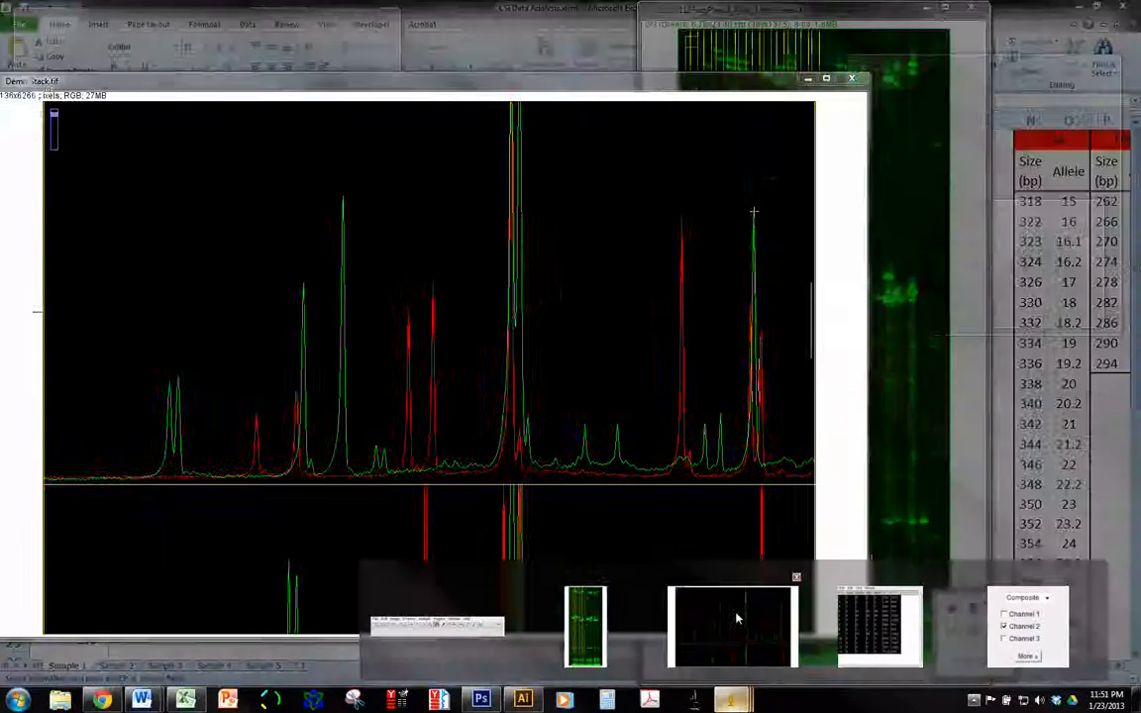
{"action": "left_click", "coordinate": [738, 616]}
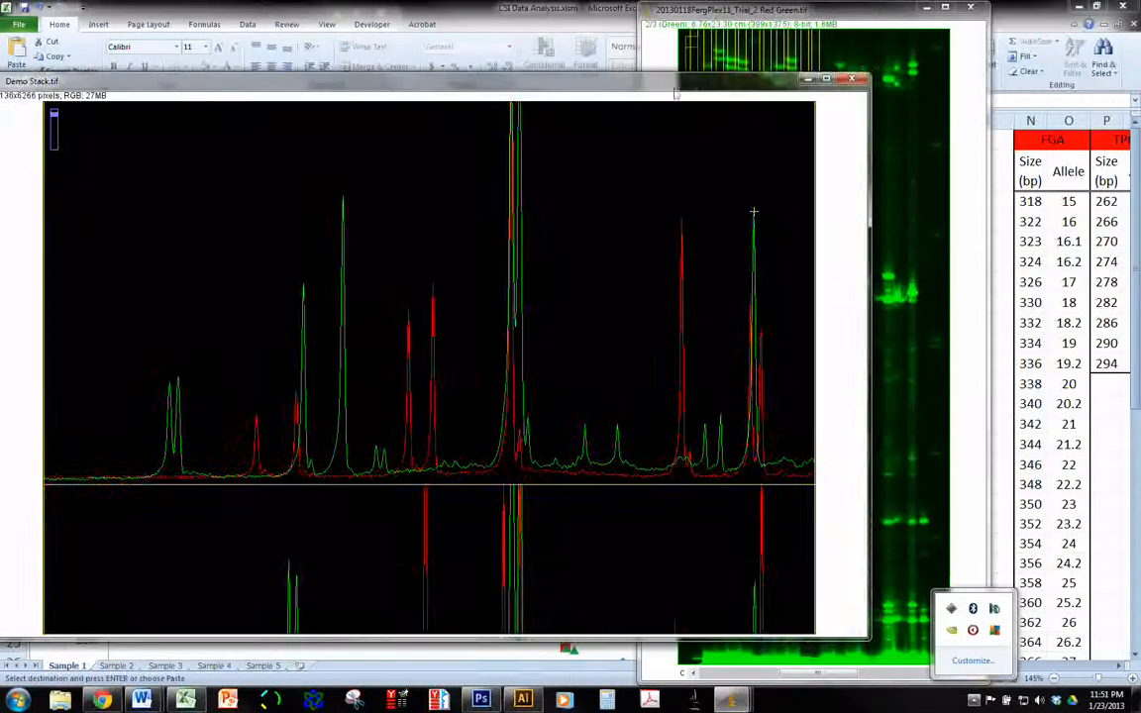
{"action": "left_click_drag", "start_coordinate": [600, 81], "coordinate": [495, 81]}
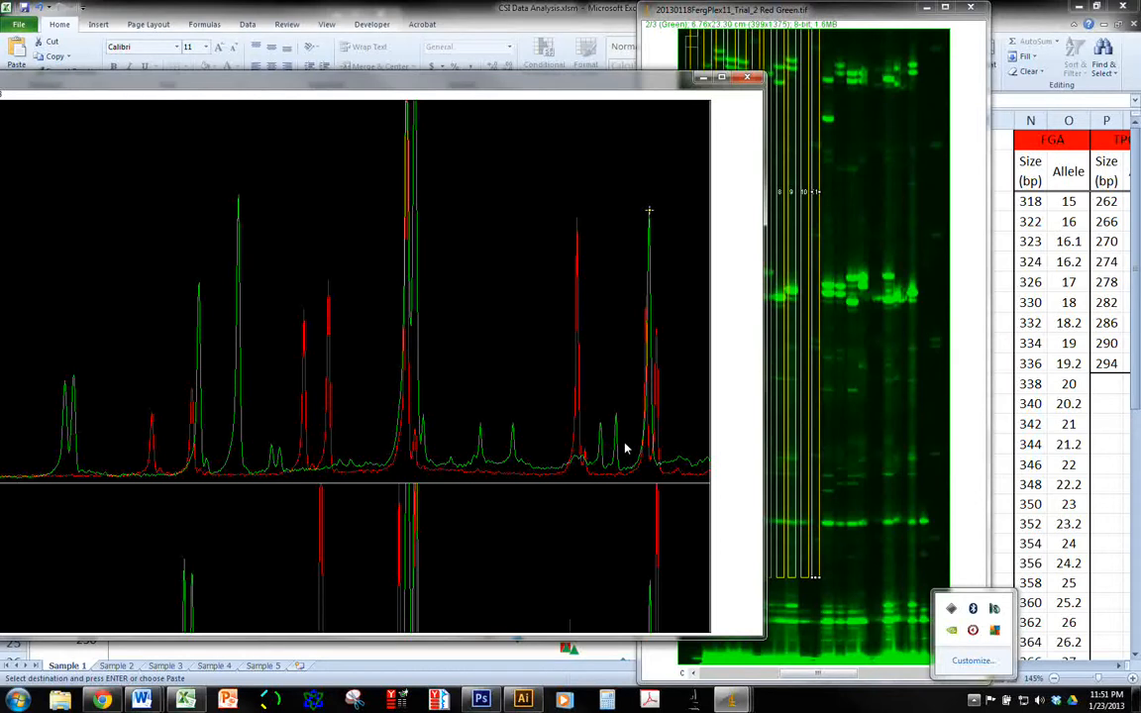
{"action": "left_click", "coordinate": [835, 18]}
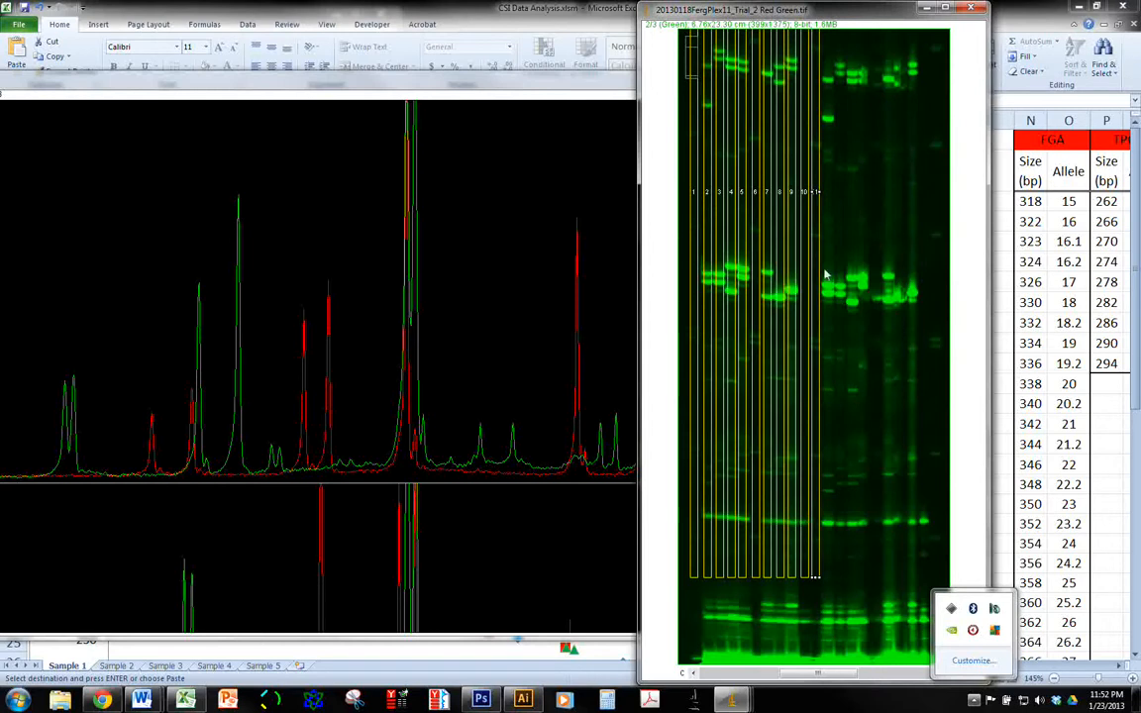
Switch to the CSI Data Analysis workbook, keep the green positions pasted from I3 as values, and delete the surplus position in I15
{"action": "left_click", "coordinate": [584, 10]}
{"action": "key", "text": "ctrl+v"}
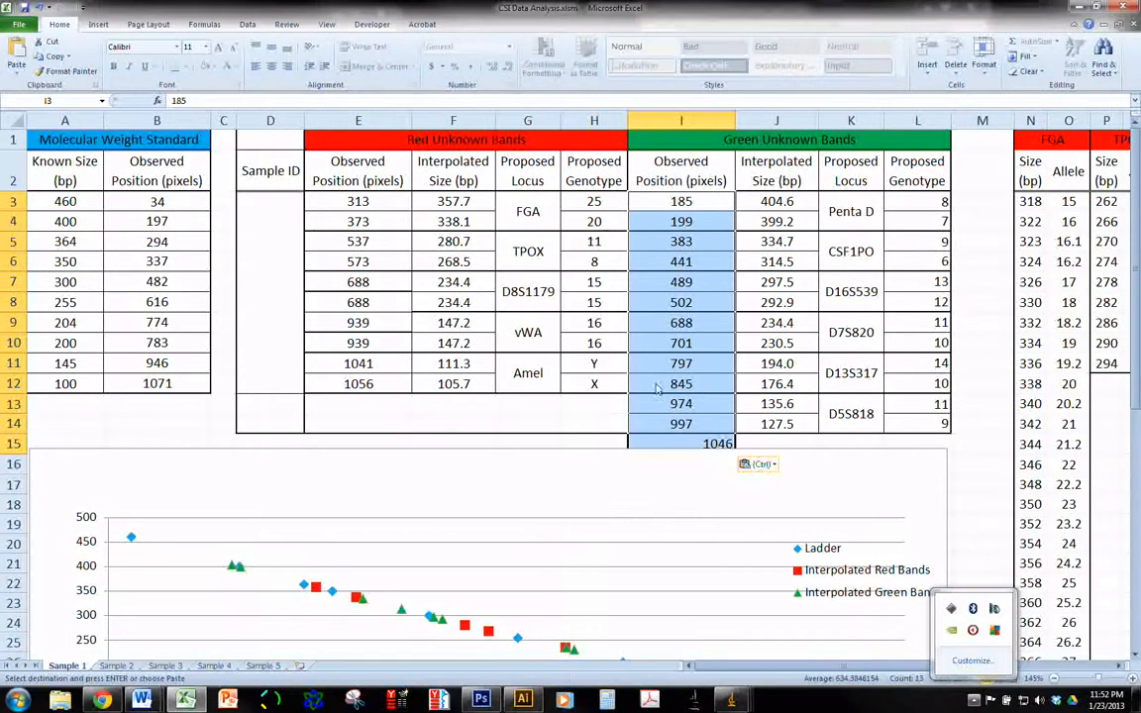
{"action": "left_click", "coordinate": [757, 464]}
{"action": "left_click", "coordinate": [749, 550]}
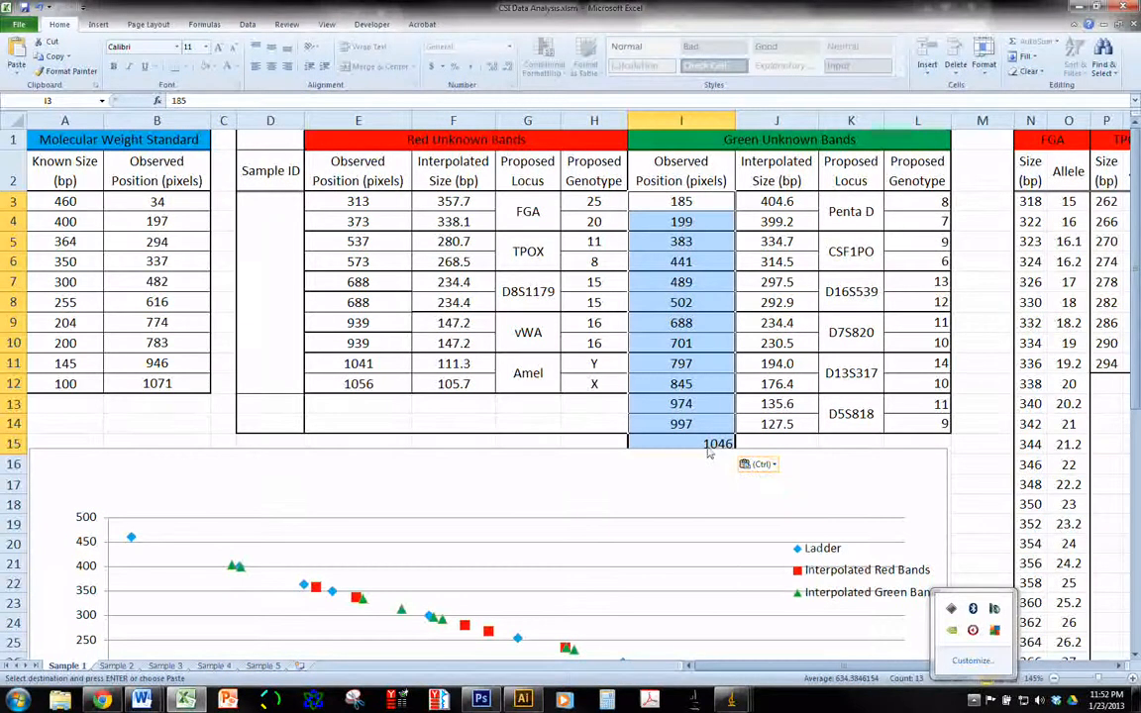
{"action": "left_click", "coordinate": [709, 447]}
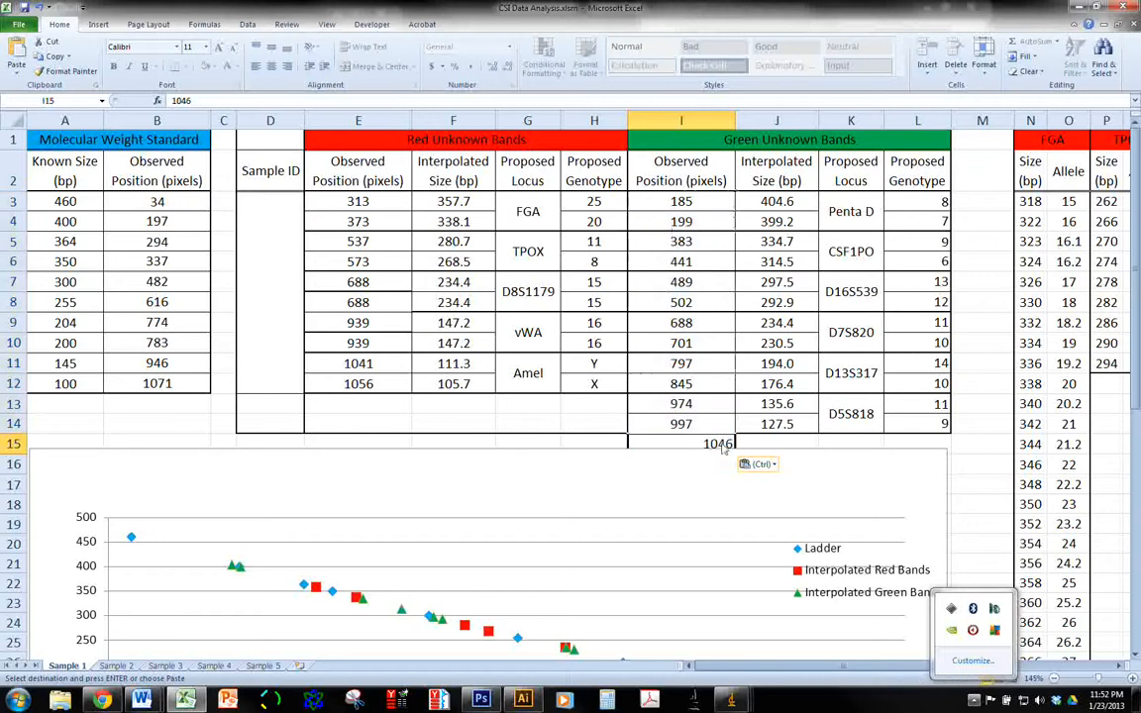
{"action": "key", "text": "Delete"}
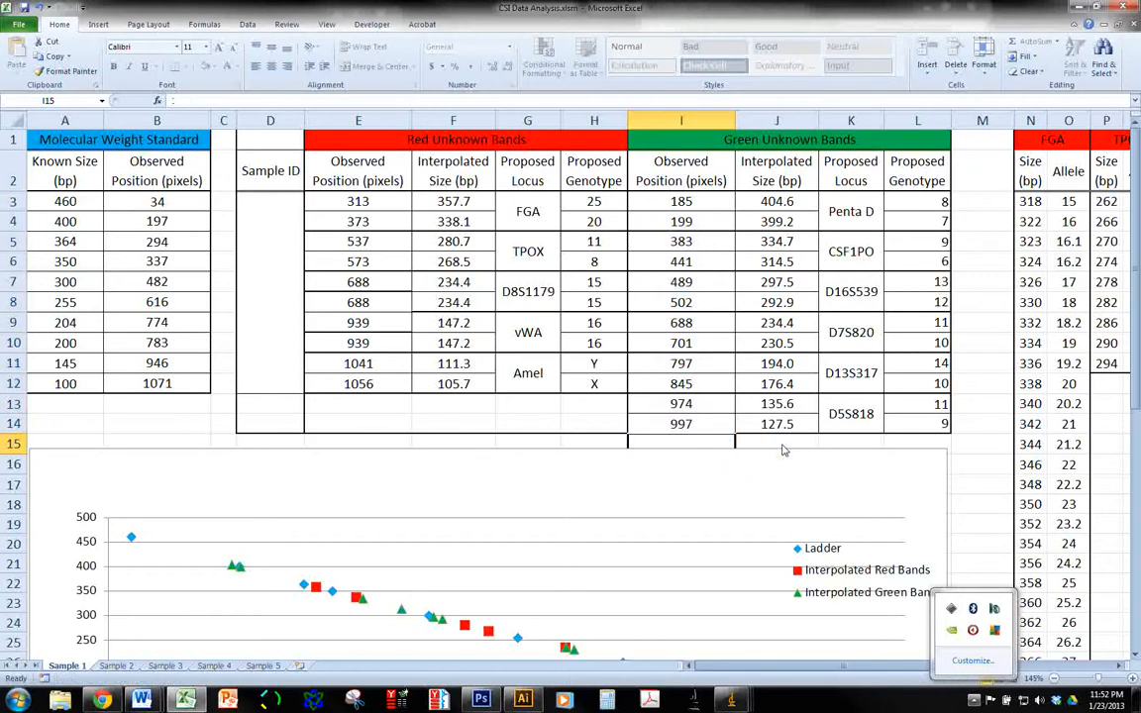
{"action": "key", "text": "Up"}
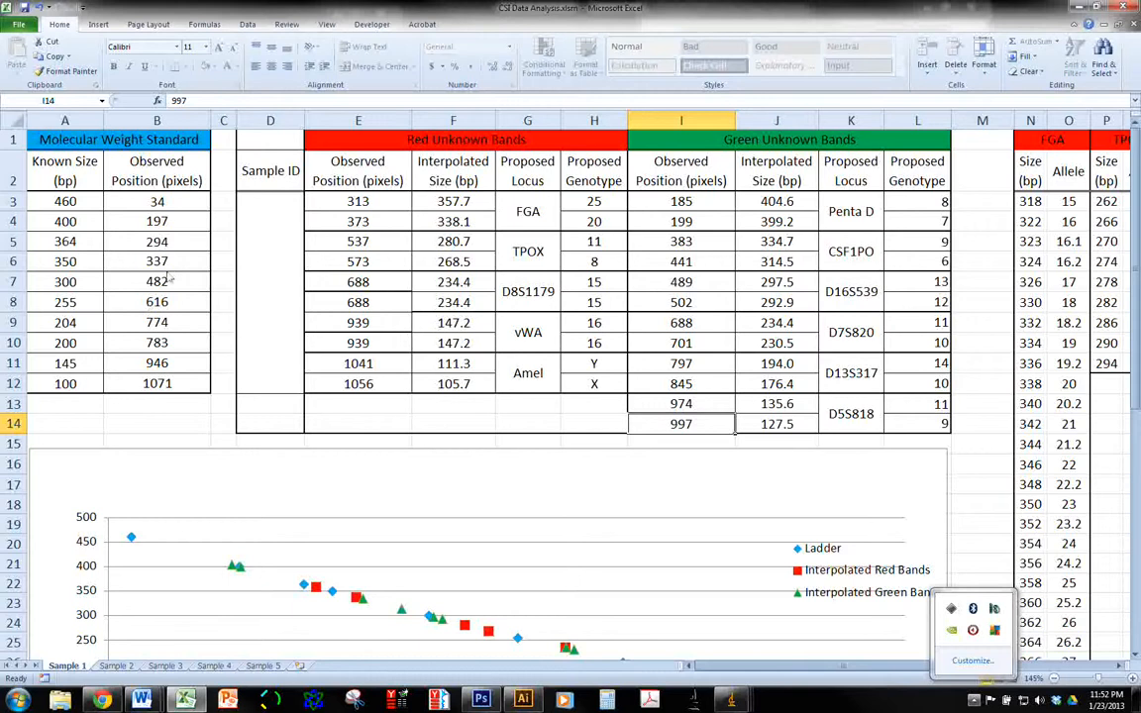
Check the green interpolated size formula in J3 and the CSF1PO genotype formula in L6 against the locus allele size tables
{"action": "left_click", "coordinate": [771, 203]}
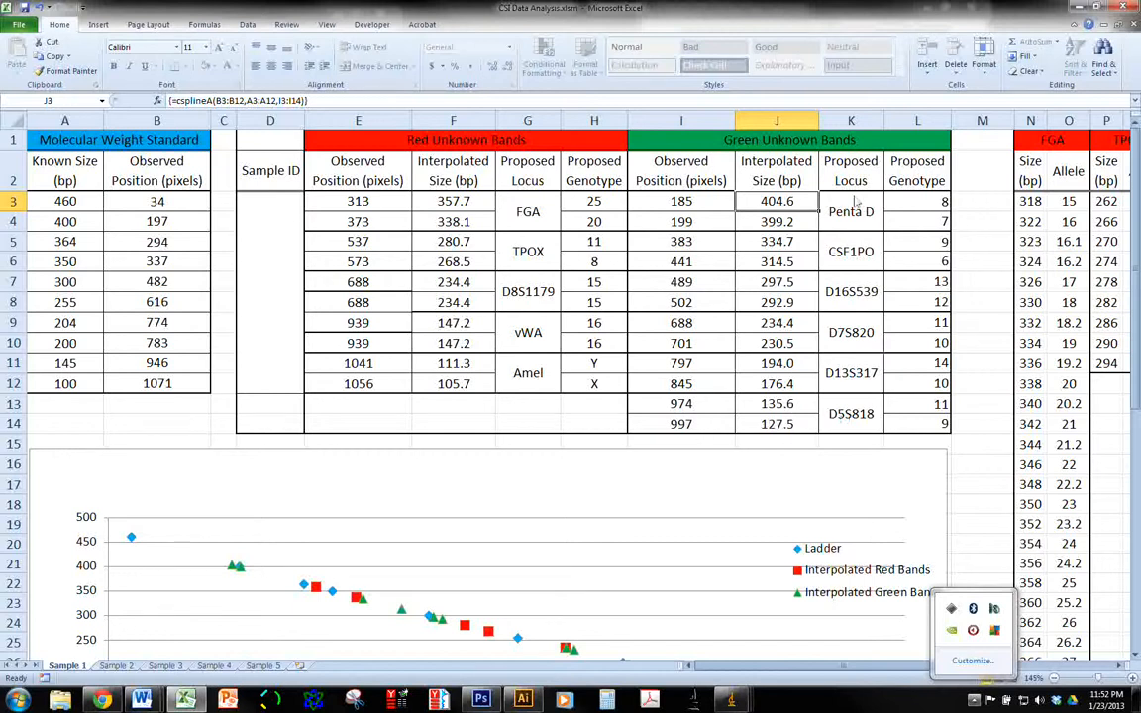
{"action": "left_click", "coordinate": [913, 264]}
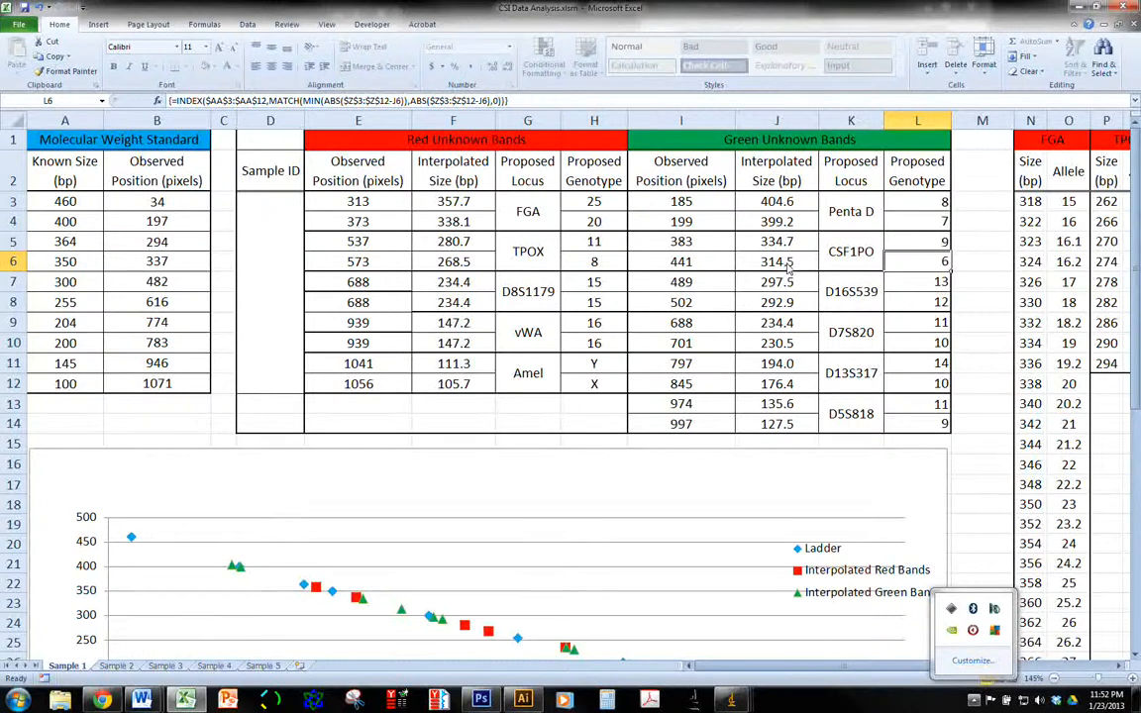
{"action": "left_click_drag", "start_coordinate": [887, 667], "coordinate": [981, 663]}
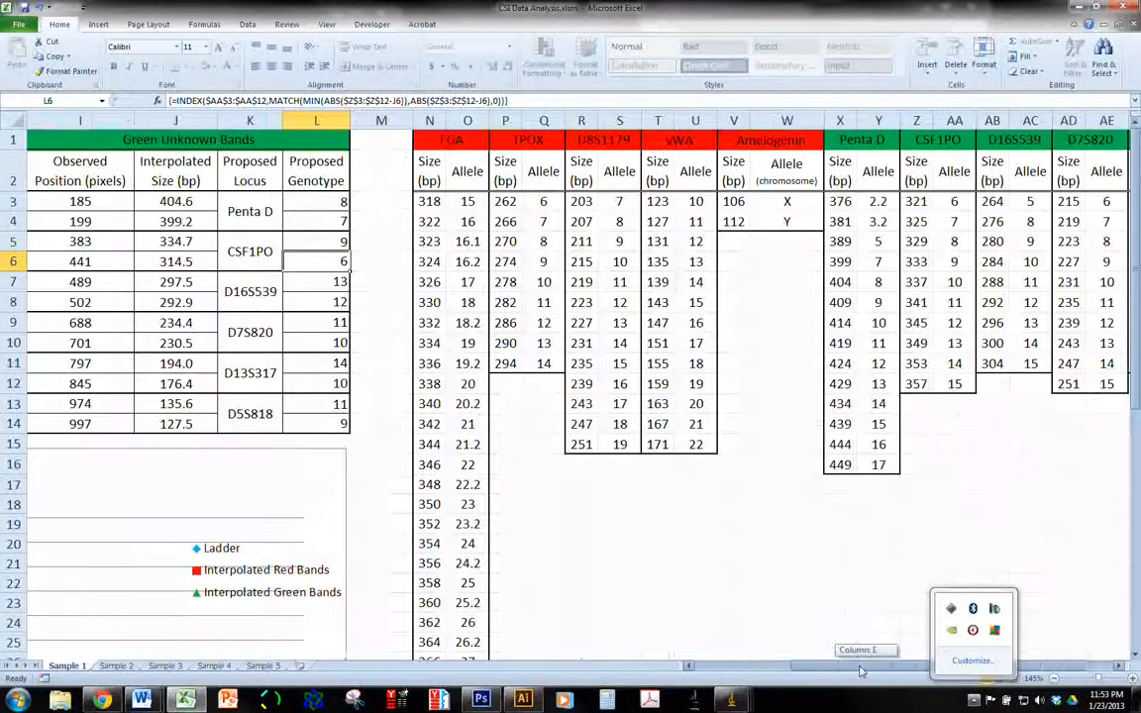
{"action": "left_click_drag", "start_coordinate": [867, 672], "coordinate": [816, 672]}
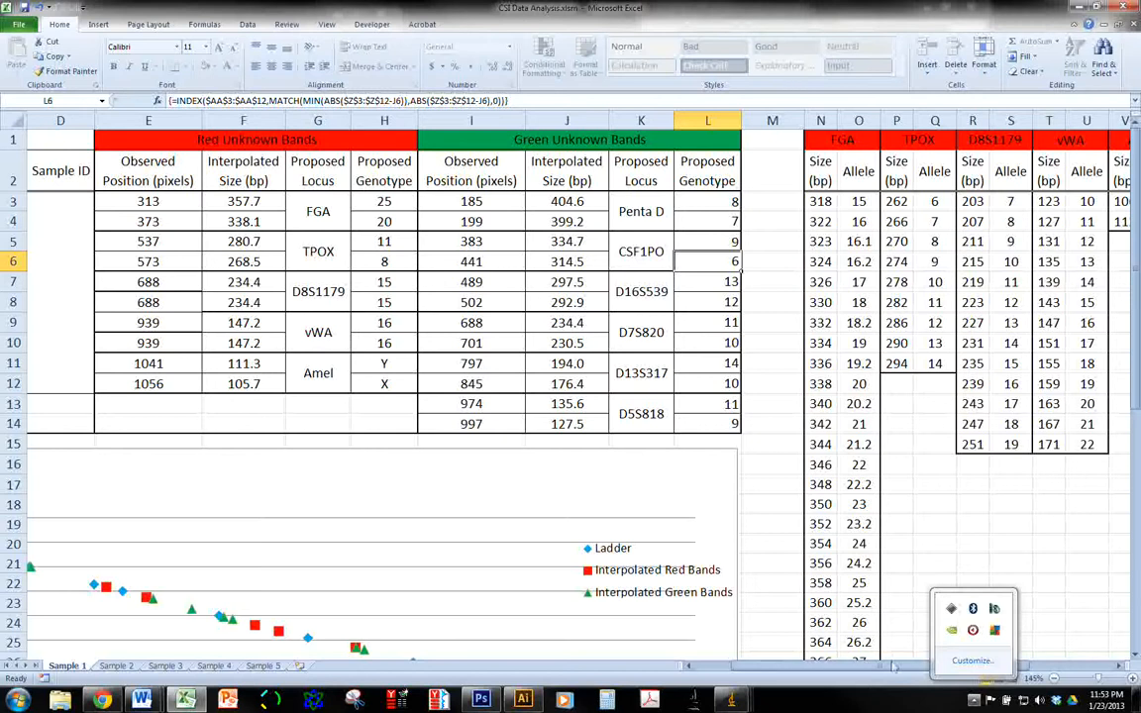
{"action": "left_click_drag", "start_coordinate": [889, 667], "coordinate": [854, 668]}
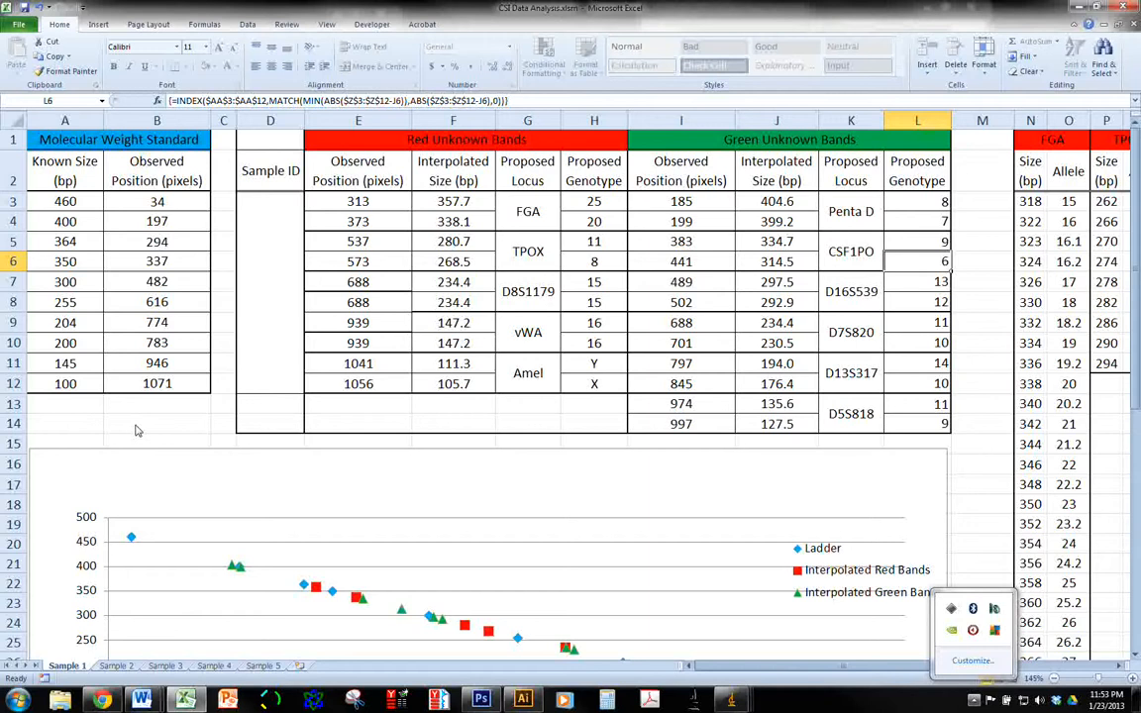
Look over the blank Sample 2 and Sample 3 worksheets and return to the Sample 1 sheet
{"action": "left_click", "coordinate": [113, 666]}
{"action": "left_click", "coordinate": [164, 666]}
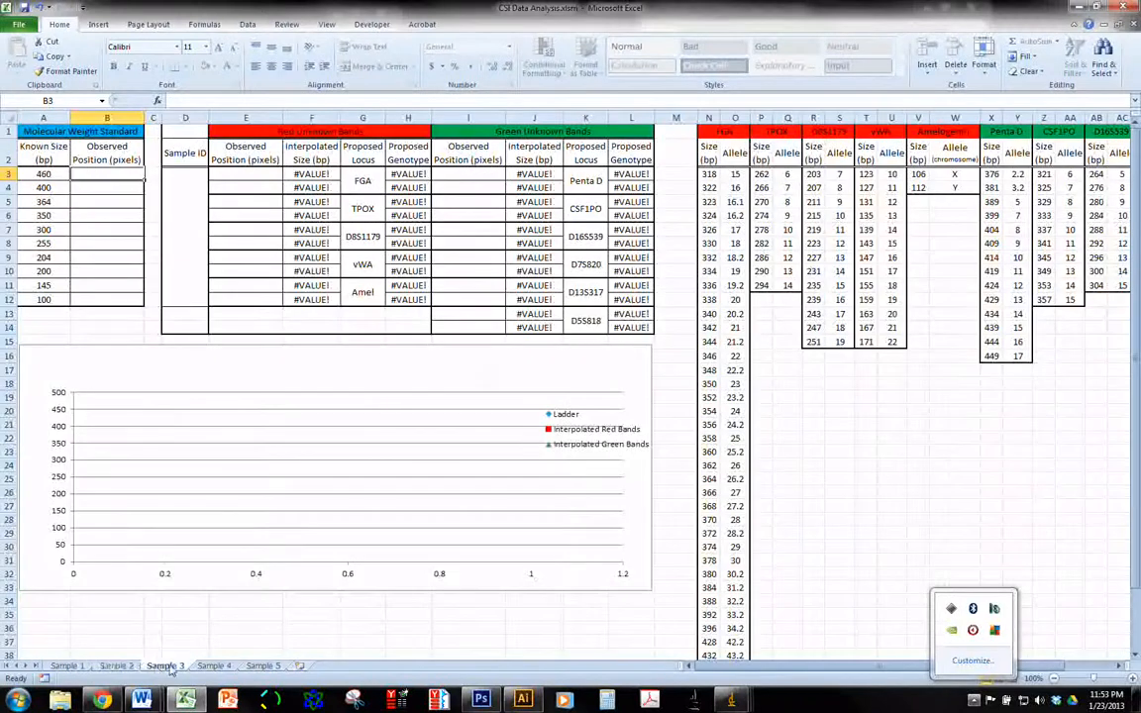
{"action": "left_click", "coordinate": [65, 667]}
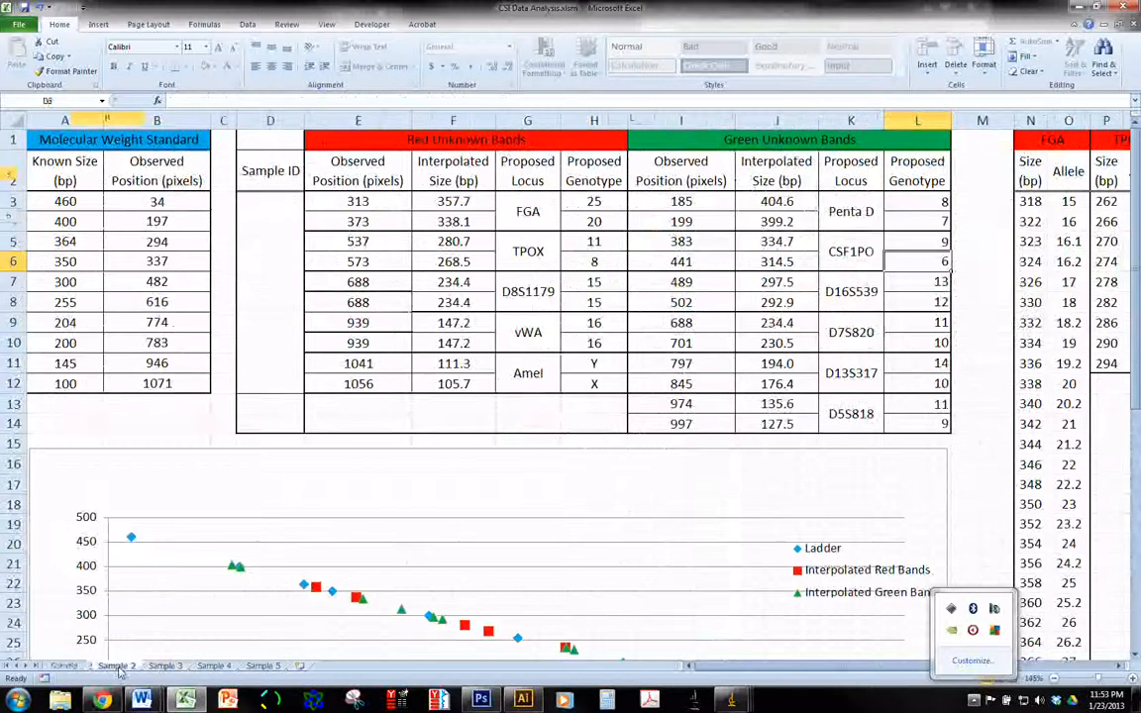
{"action": "left_click", "coordinate": [117, 667]}
{"action": "left_click", "coordinate": [164, 666]}
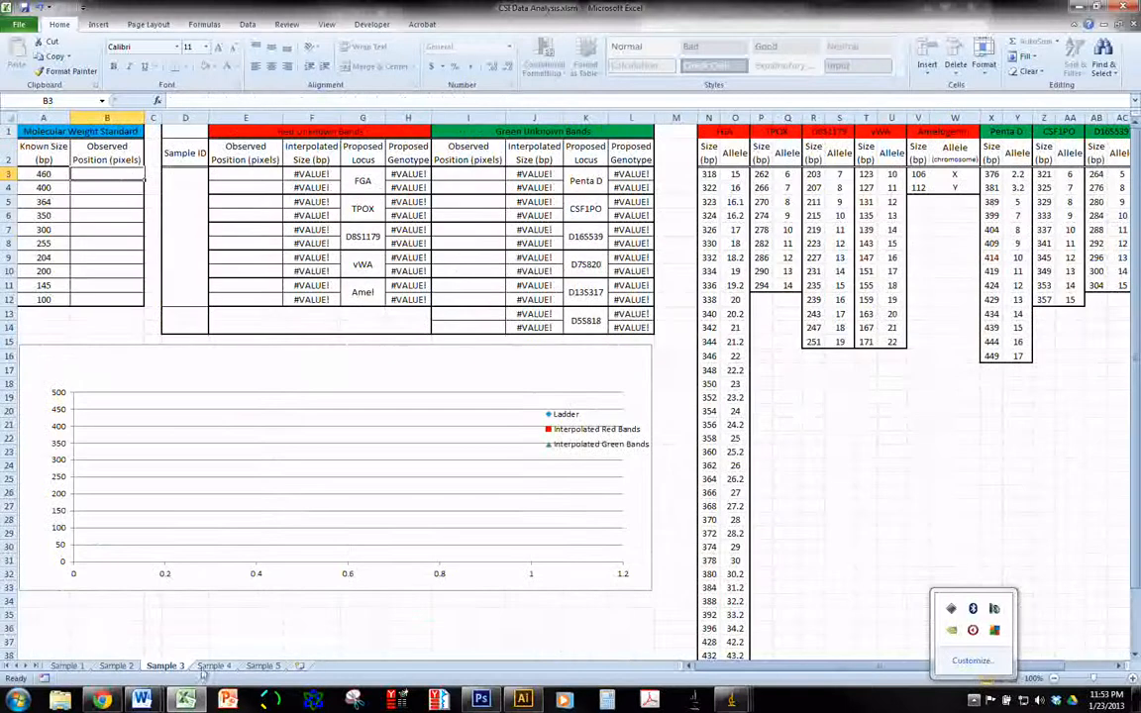
{"action": "left_click", "coordinate": [66, 666]}
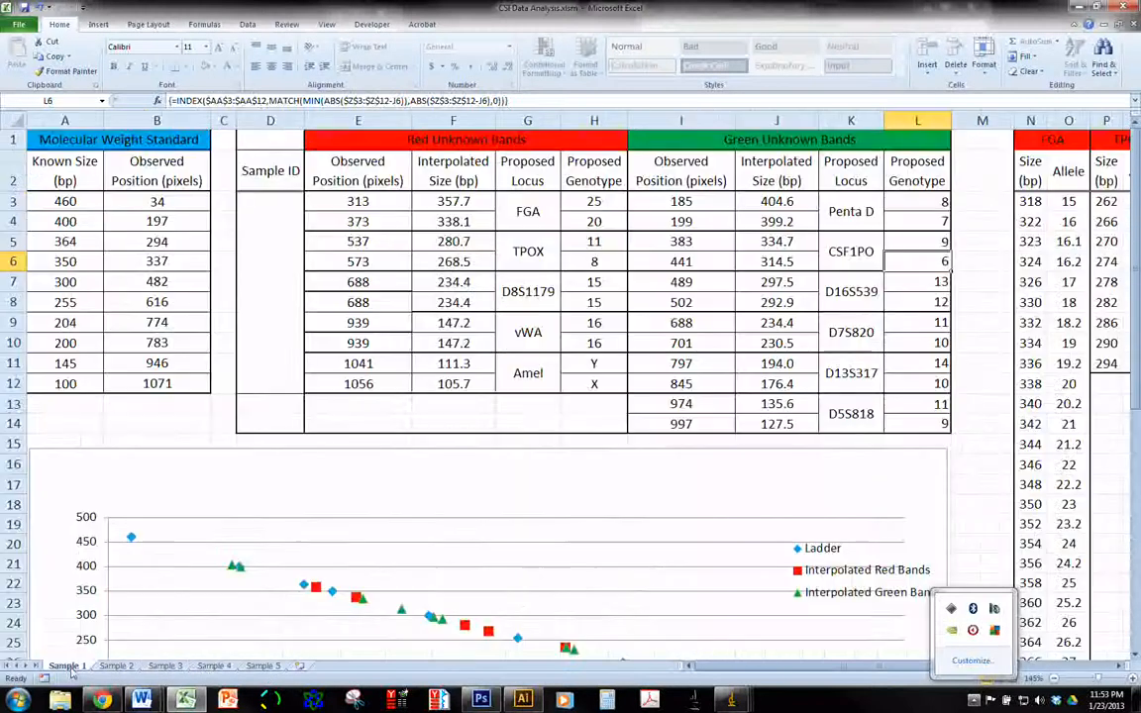
Rename the Sample 1 worksheet with the sample donor's title and surname
{"action": "right_click", "coordinate": [70, 670]}
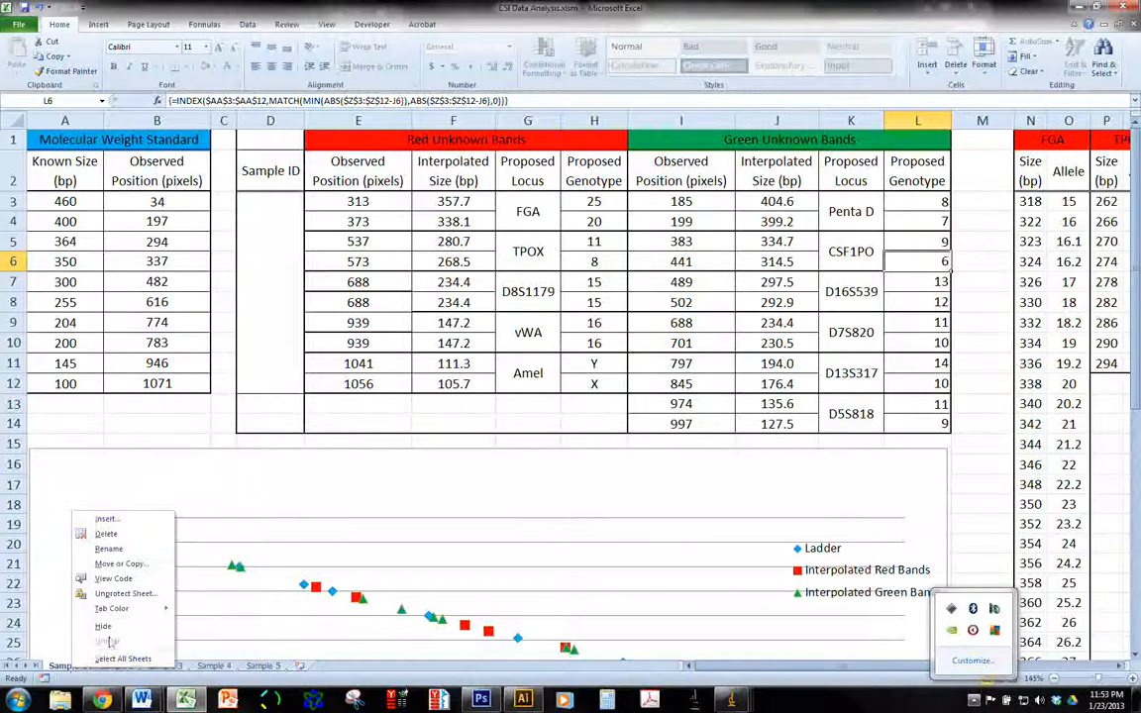
{"action": "left_click", "coordinate": [109, 549]}
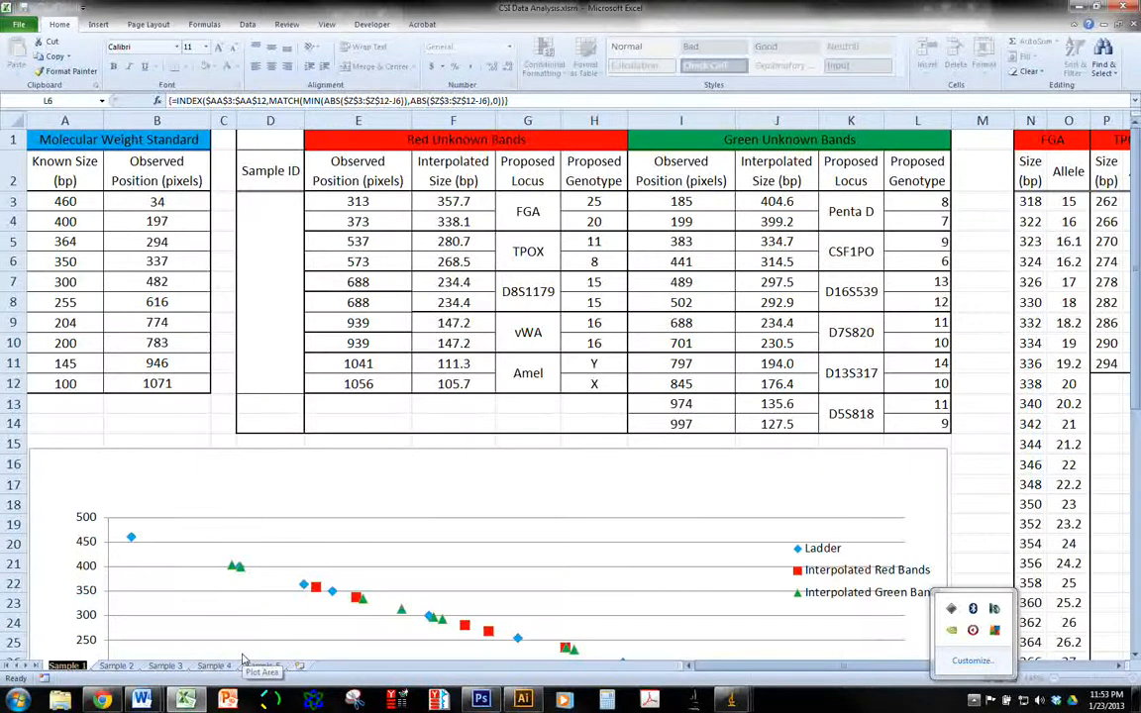
{"action": "type", "text": "Dr. Ferguson"}
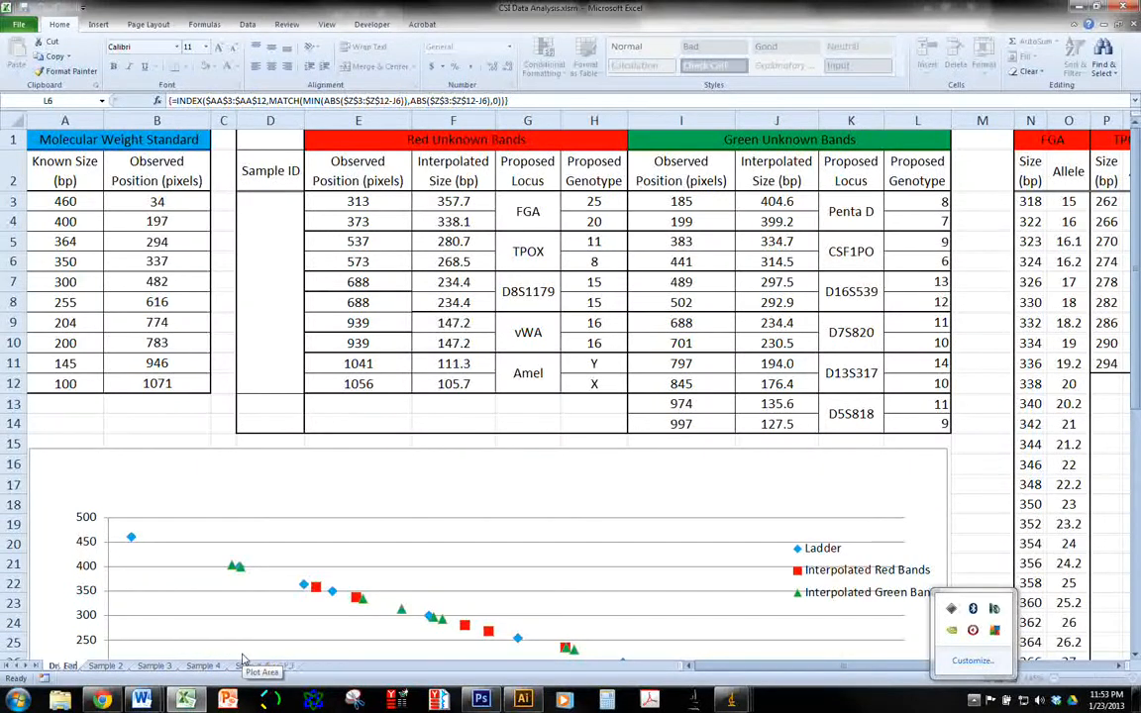
{"action": "key", "text": "Return"}
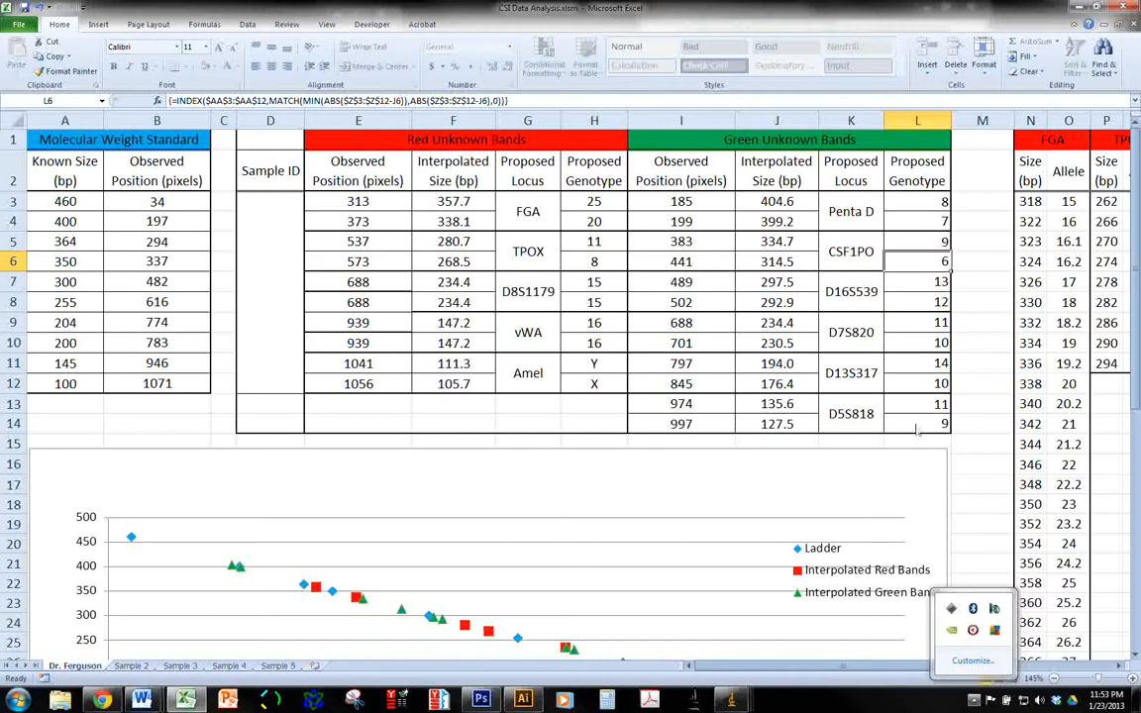
{"action": "left_click", "coordinate": [959, 207]}
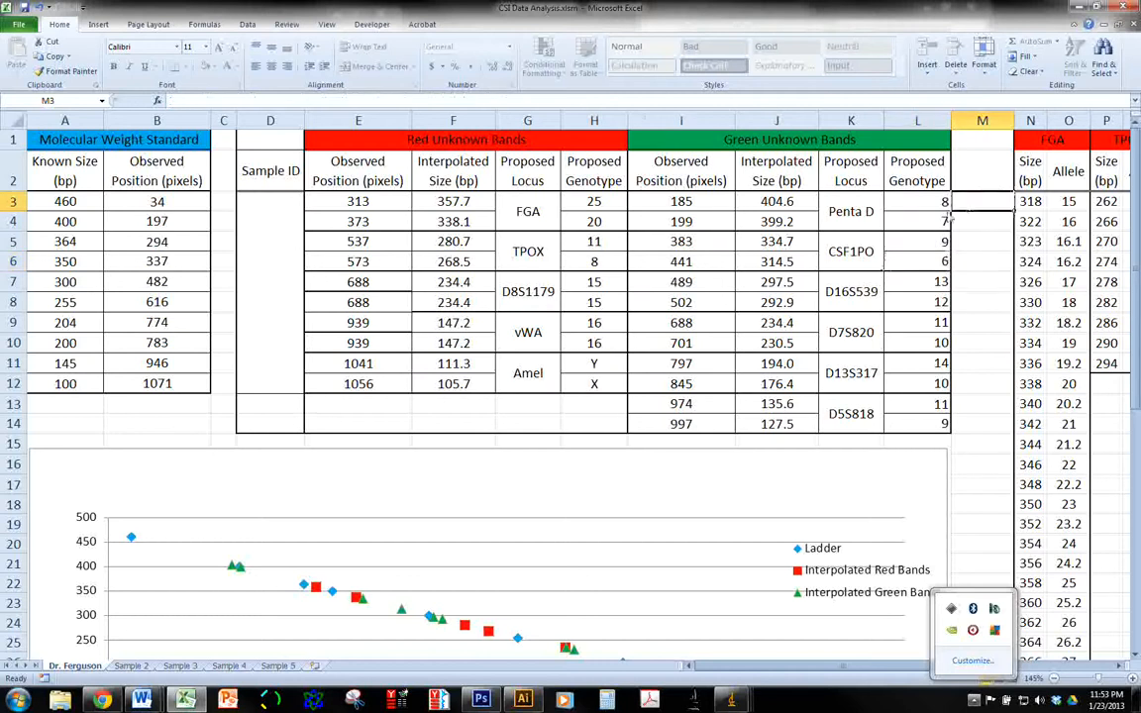